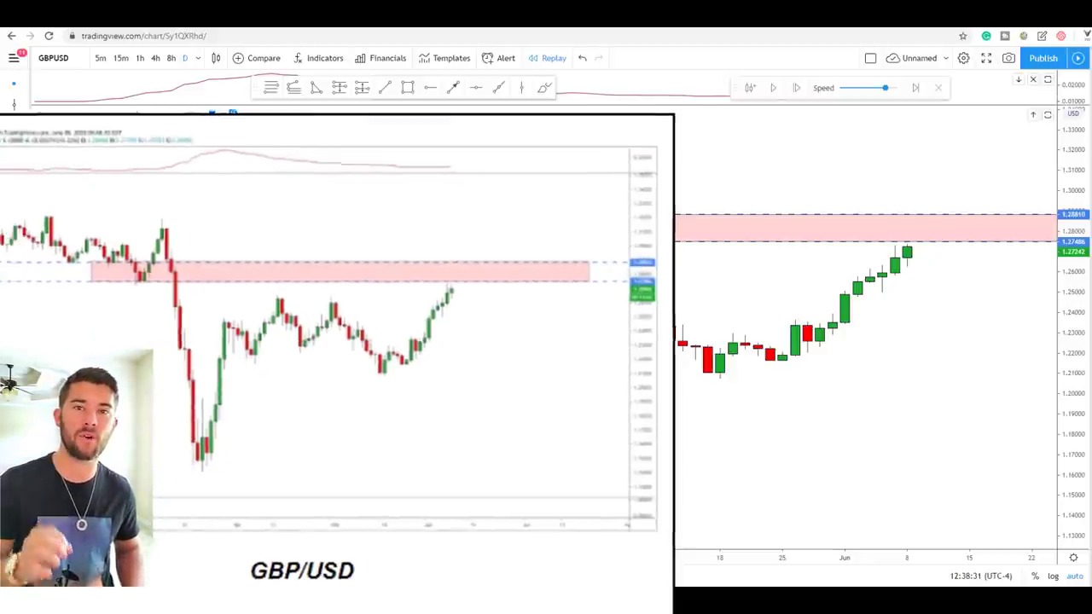
Play the bar replay on the GBPUSD daily chart.
left_click(773, 87)
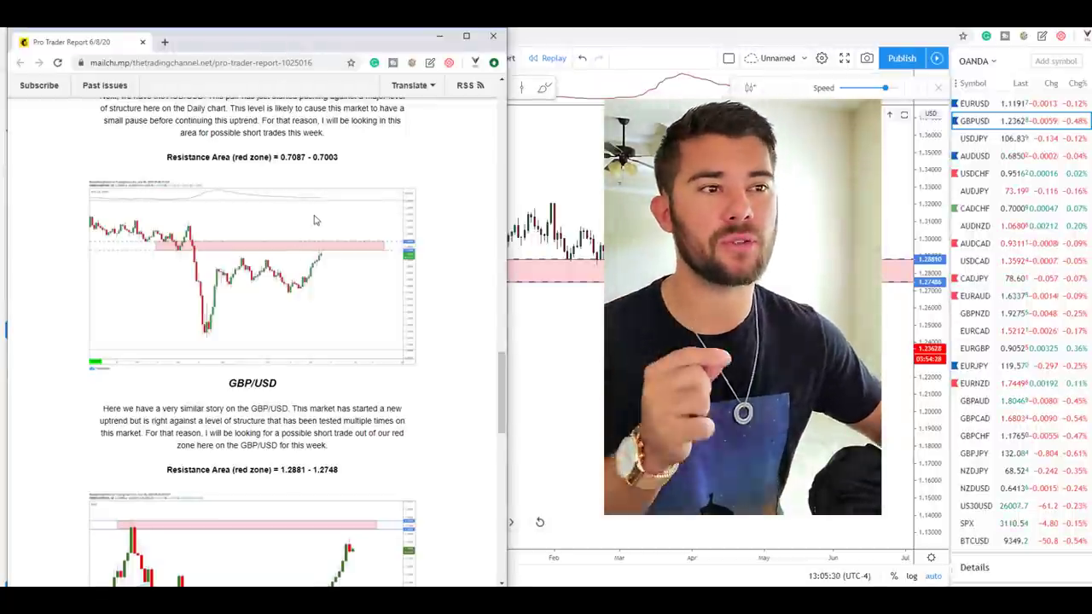
Examine the Pro Trader Report 6/8/20 from the EUR/JPY section down to the GBP/USD section and its red resistance area.
scroll(323, 274, "up", 15)
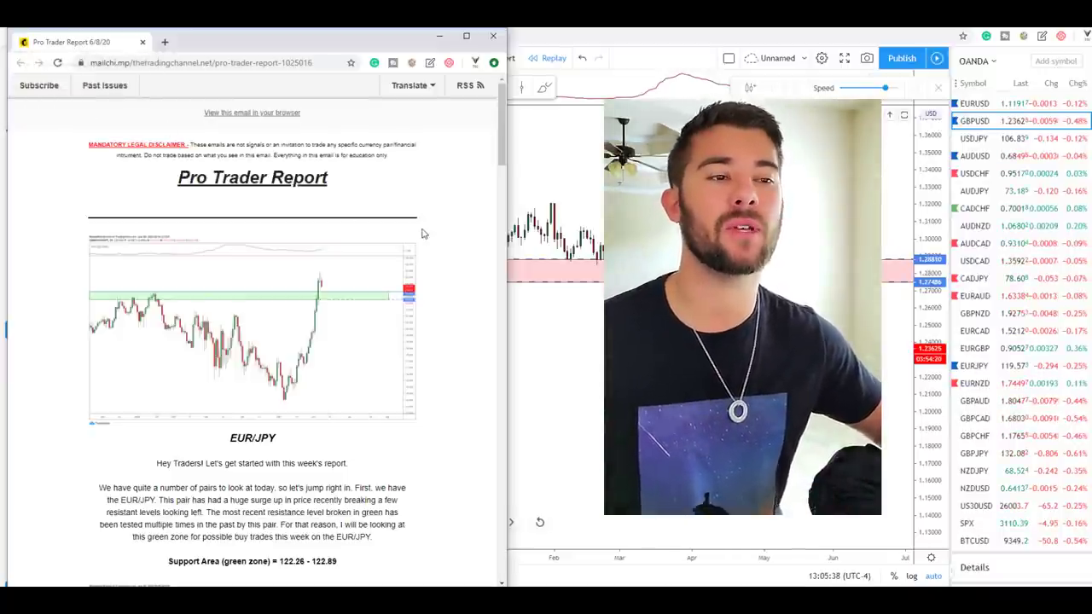
scroll(409, 238, "down", 10)
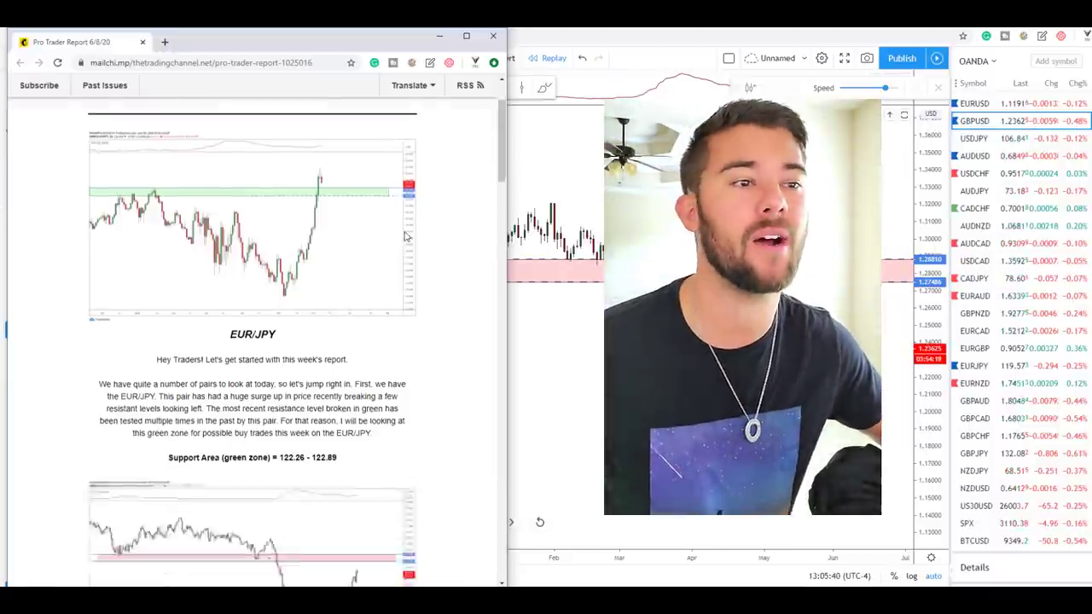
scroll(405, 229, "down", 15)
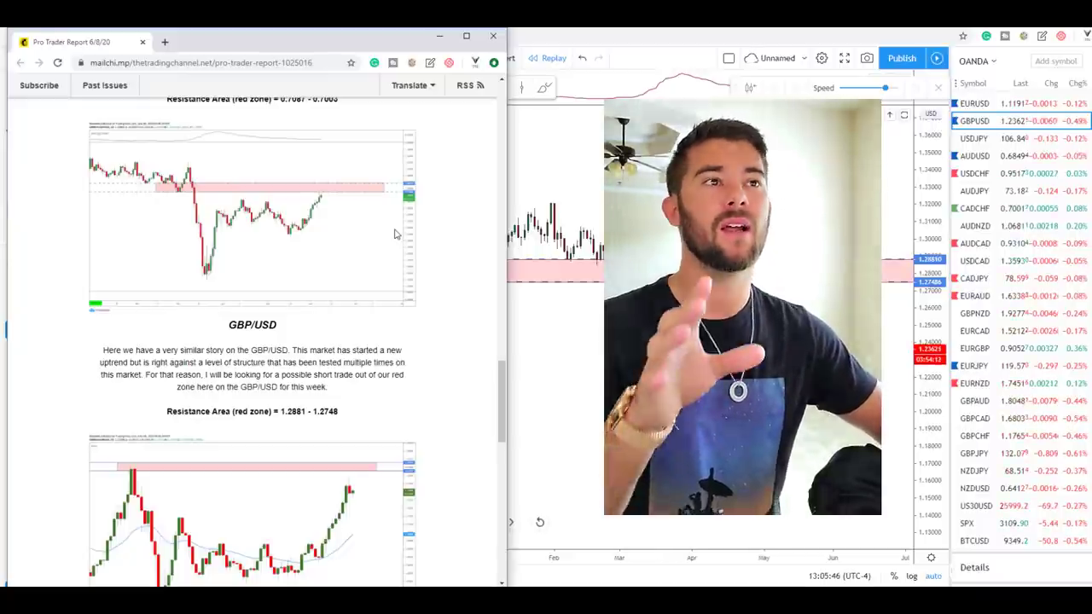
scroll(394, 234, "up", 15)
scroll(385, 229, "down", 15)
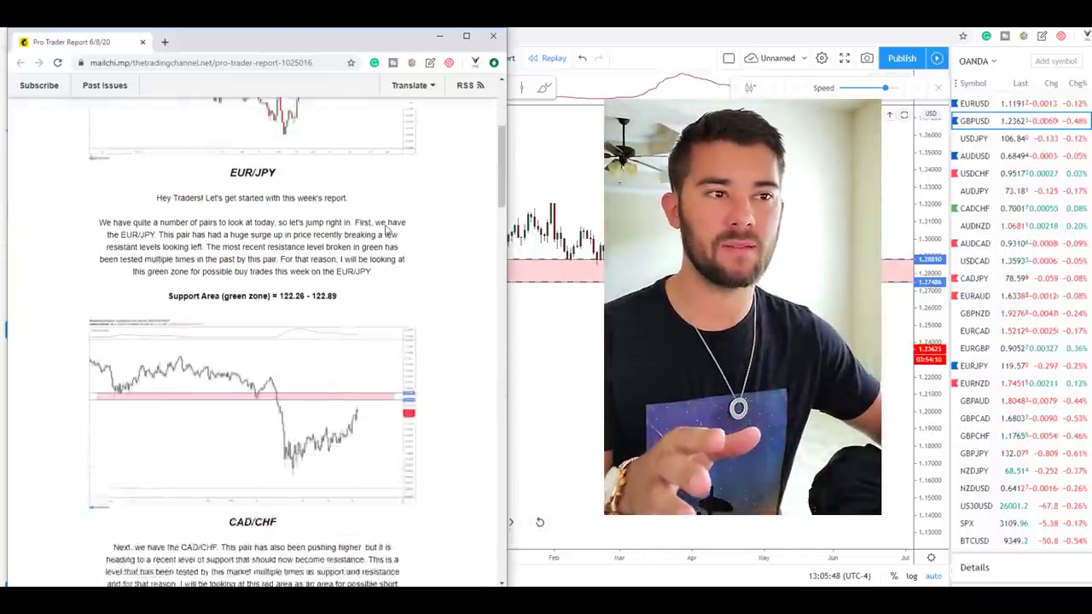
scroll(383, 224, "down", 3)
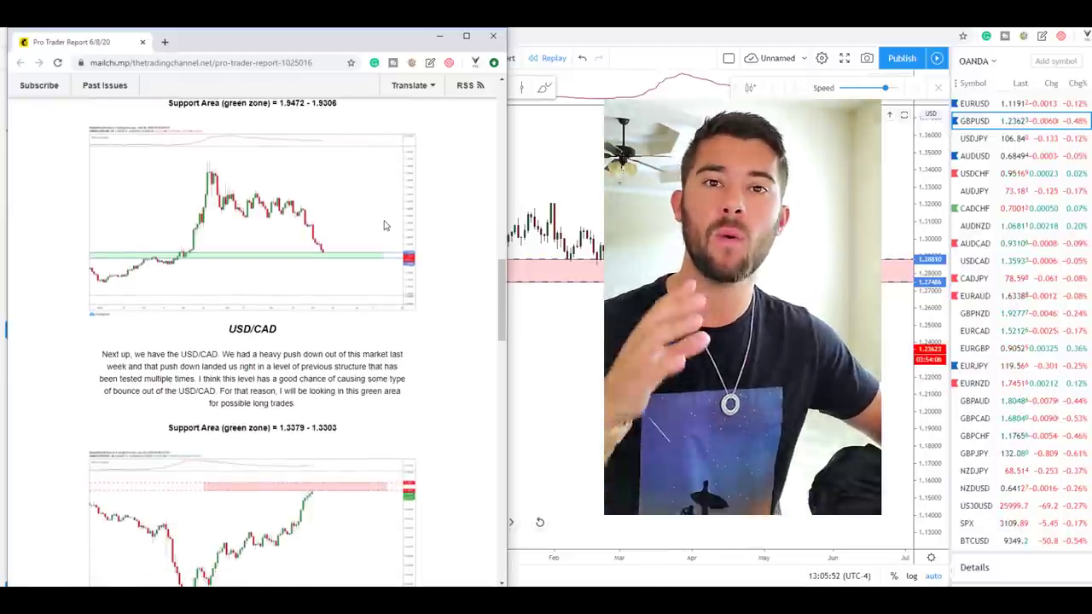
scroll(384, 226, "down", 6)
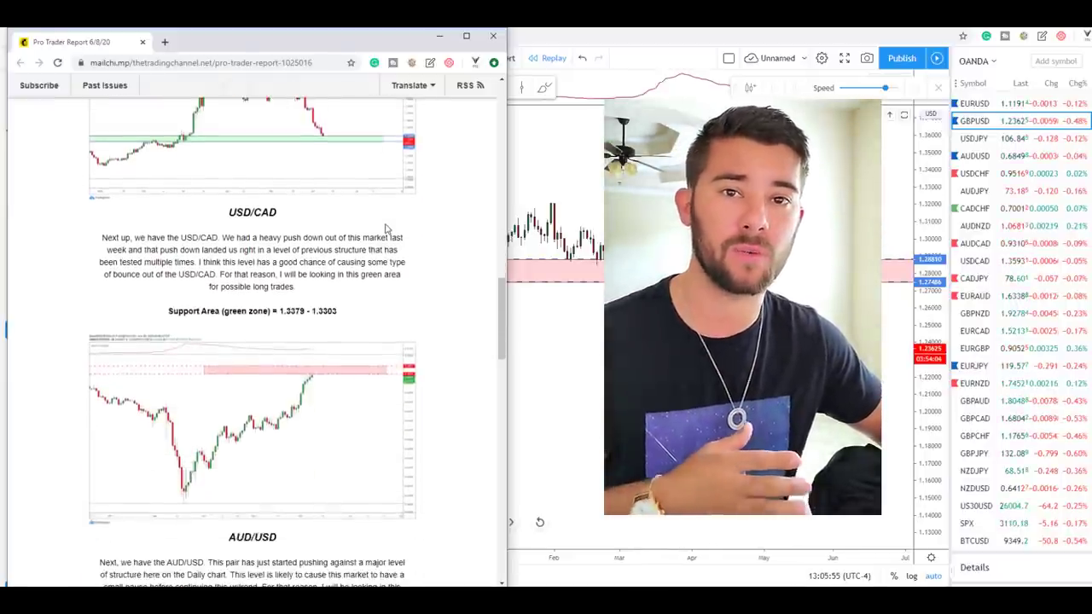
scroll(385, 226, "down", 3)
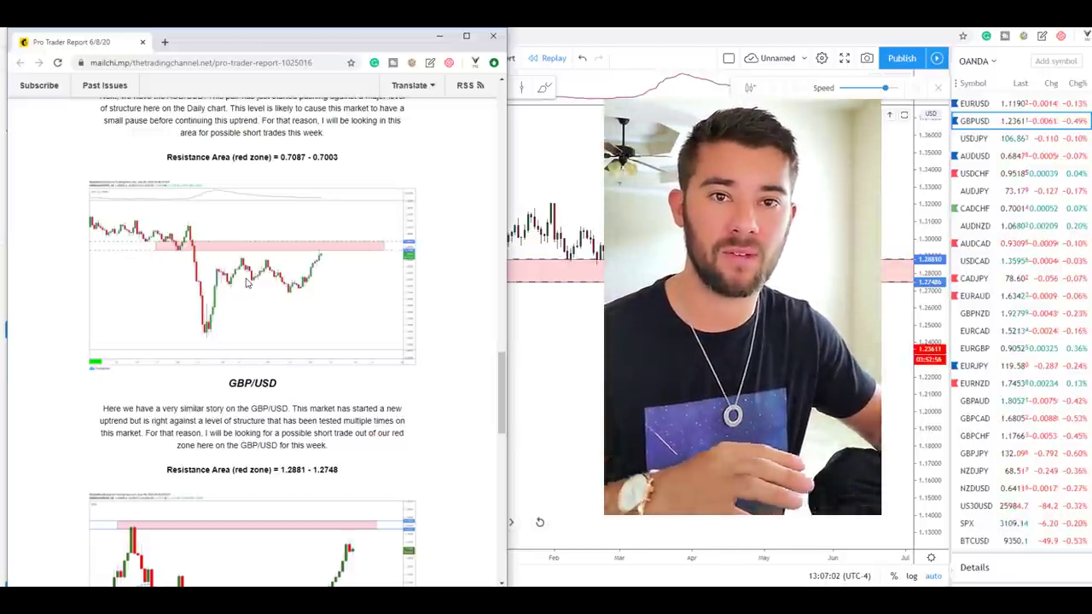
scroll(339, 281, "down", 1)
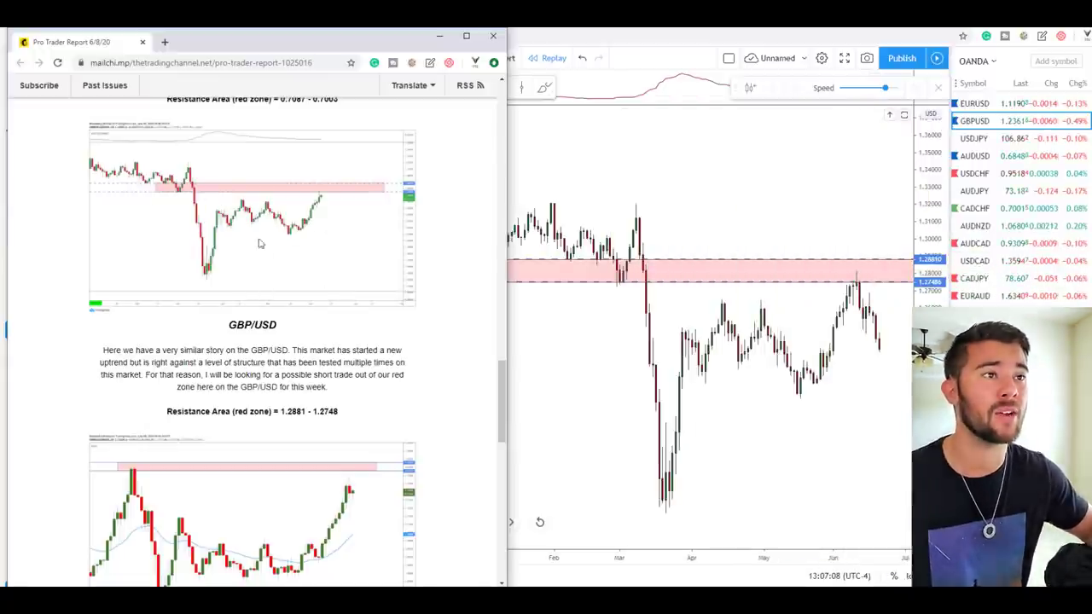
Return to the GBPUSD daily chart and examine how earlier price action meets the red resistance zone.
left_click(439, 37)
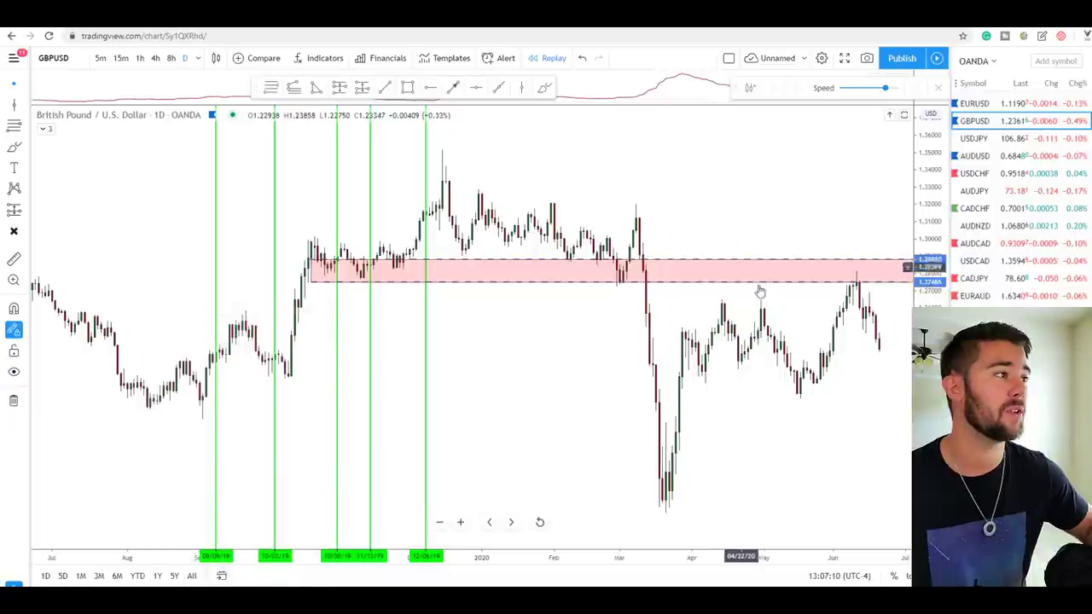
scroll(787, 407, "up", 5)
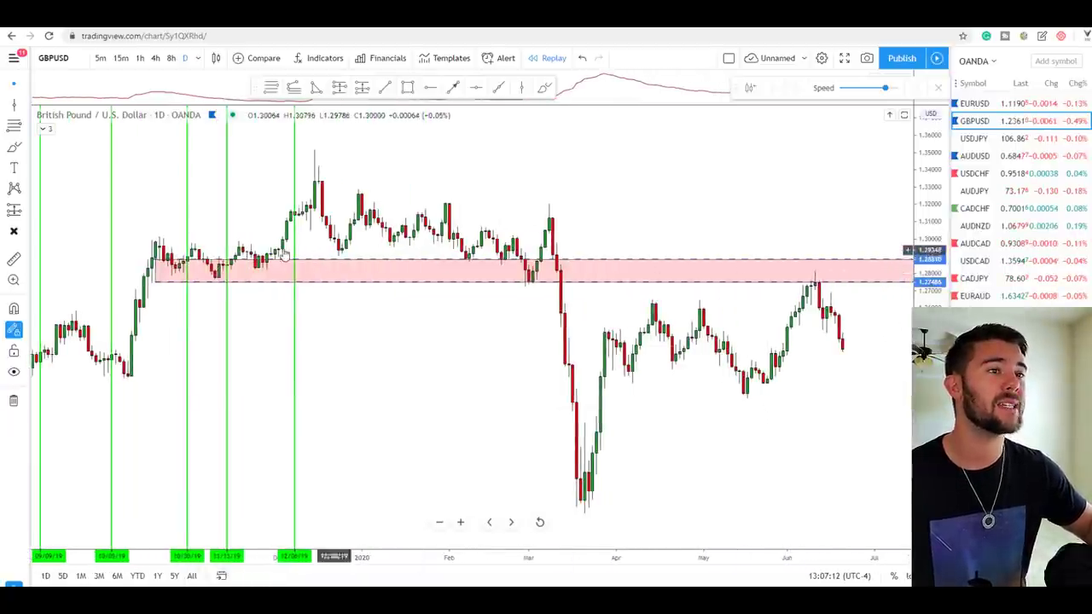
scroll(466, 344, "down", 3)
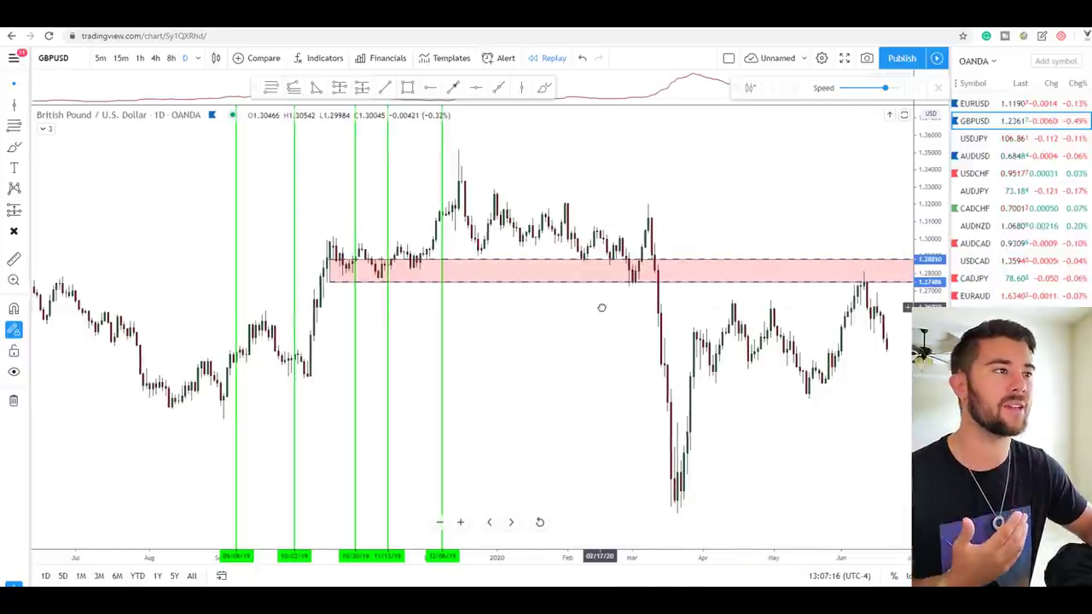
left_click_drag(601, 307, 648, 310)
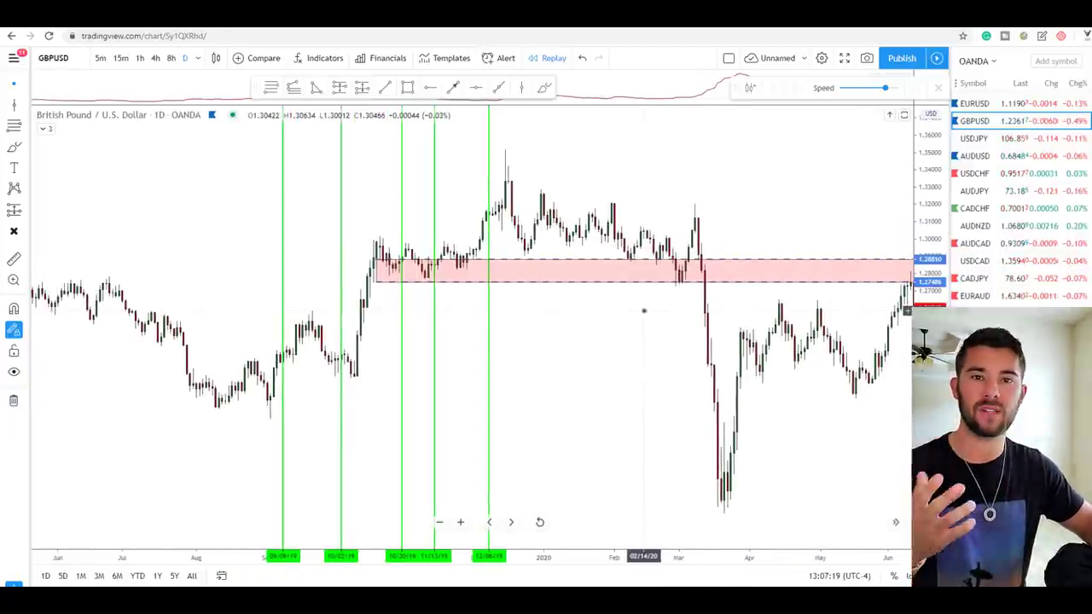
scroll(647, 314, "up", 2)
scroll(644, 317, "up", 1)
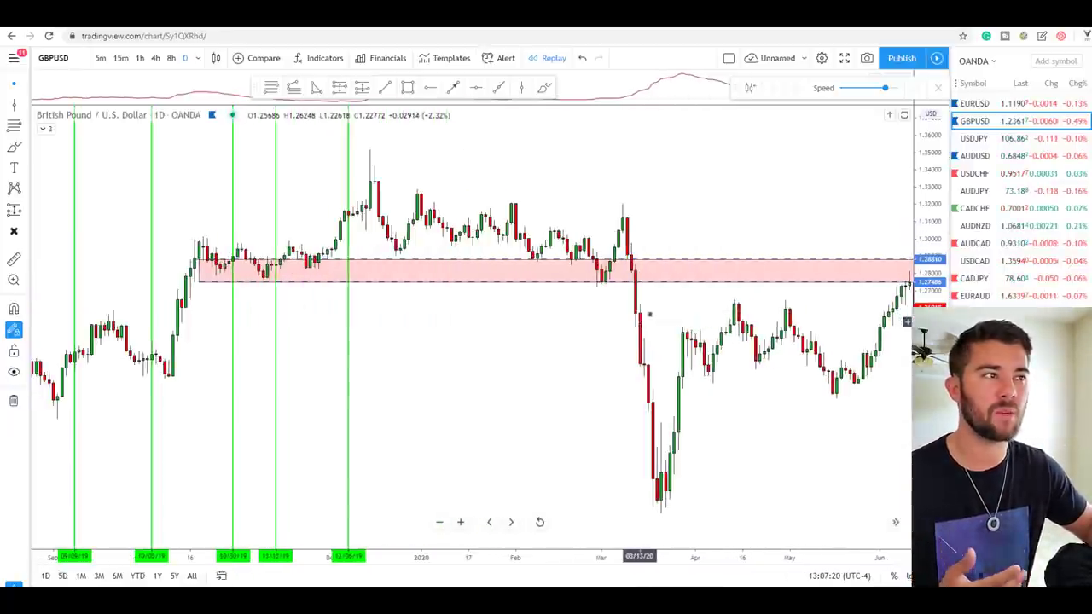
scroll(691, 228, "up", 2)
left_click_drag(691, 228, 696, 232)
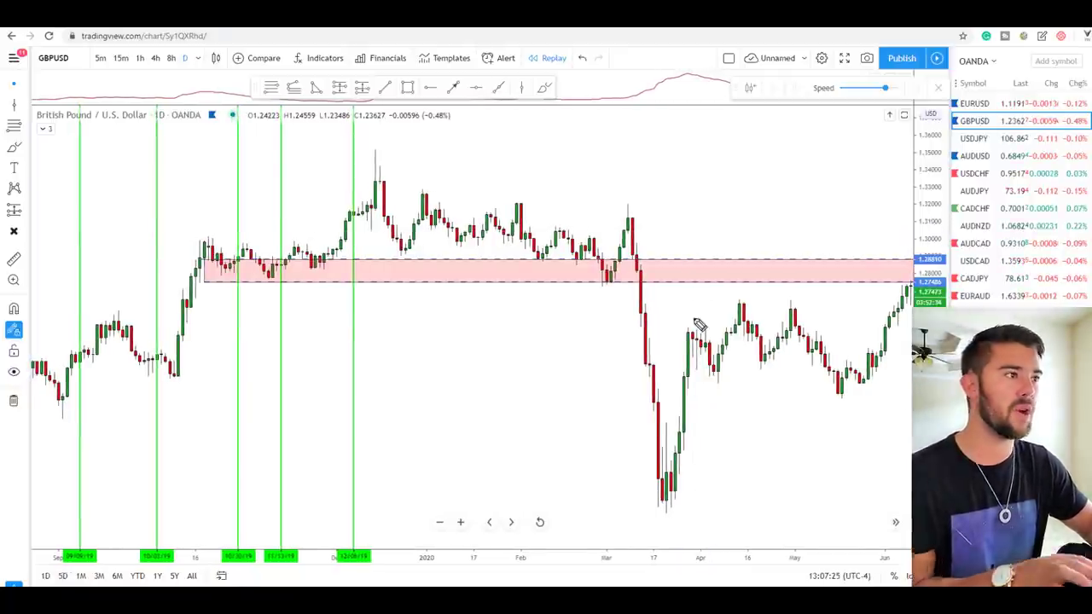
Annotate the steep March drop and the earlier price touches on the red zone with freehand strokes, and clear the marks.
mouse_move(627, 208)
left_mouse_down()
mouse_move(655, 300)
mouse_move(664, 503)
left_mouse_up()
mouse_move(580, 397)
left_mouse_down()
mouse_move(621, 389)
mouse_move(623, 411)
left_mouse_up()
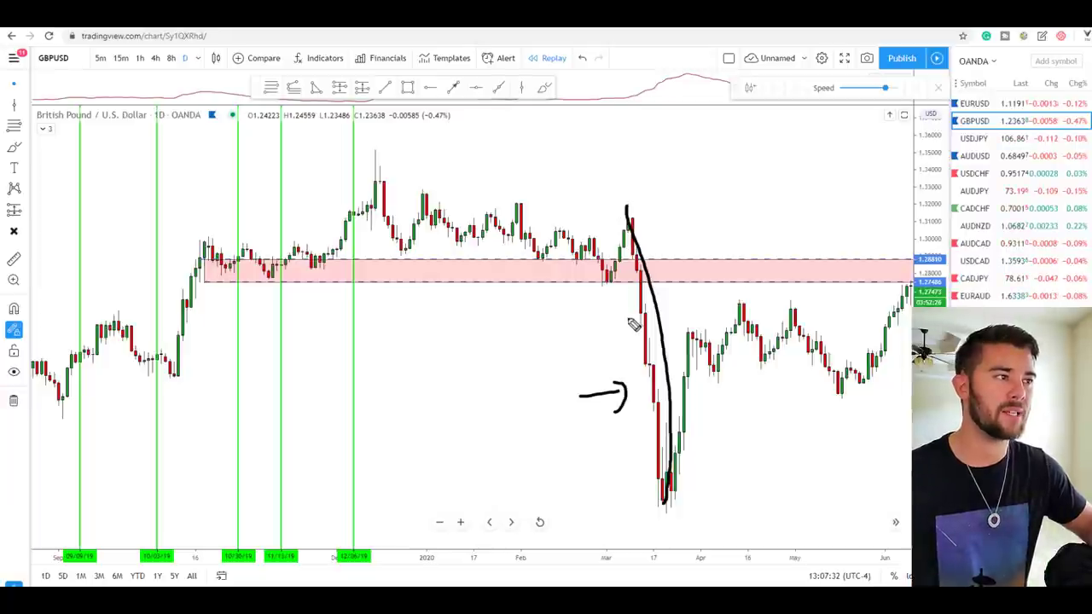
left_click_drag(632, 223, 666, 503)
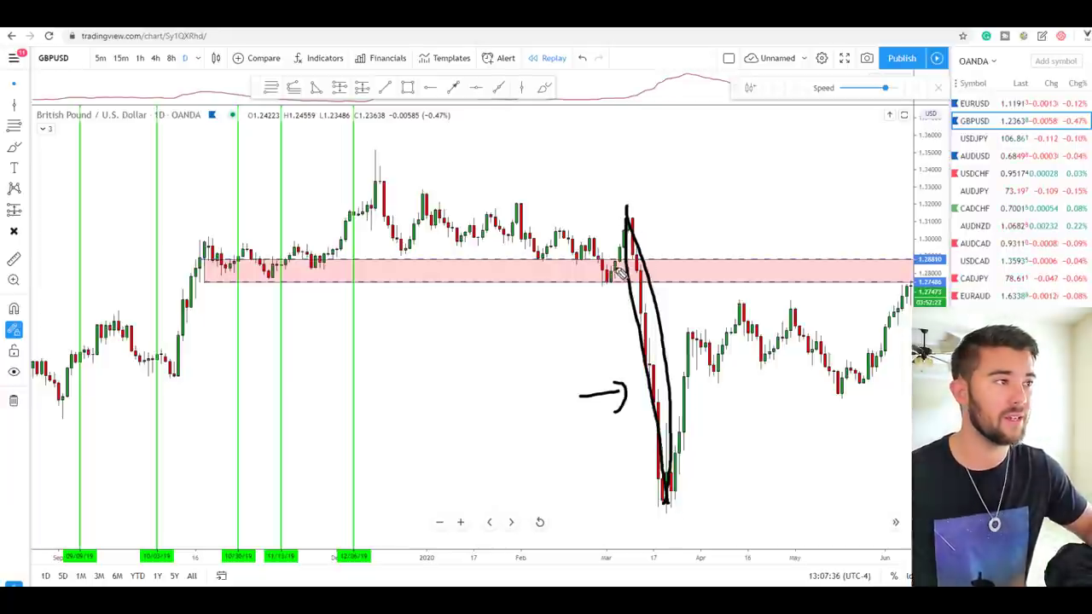
mouse_move(620, 271)
left_mouse_down()
mouse_move(588, 286)
mouse_move(607, 300)
left_mouse_up()
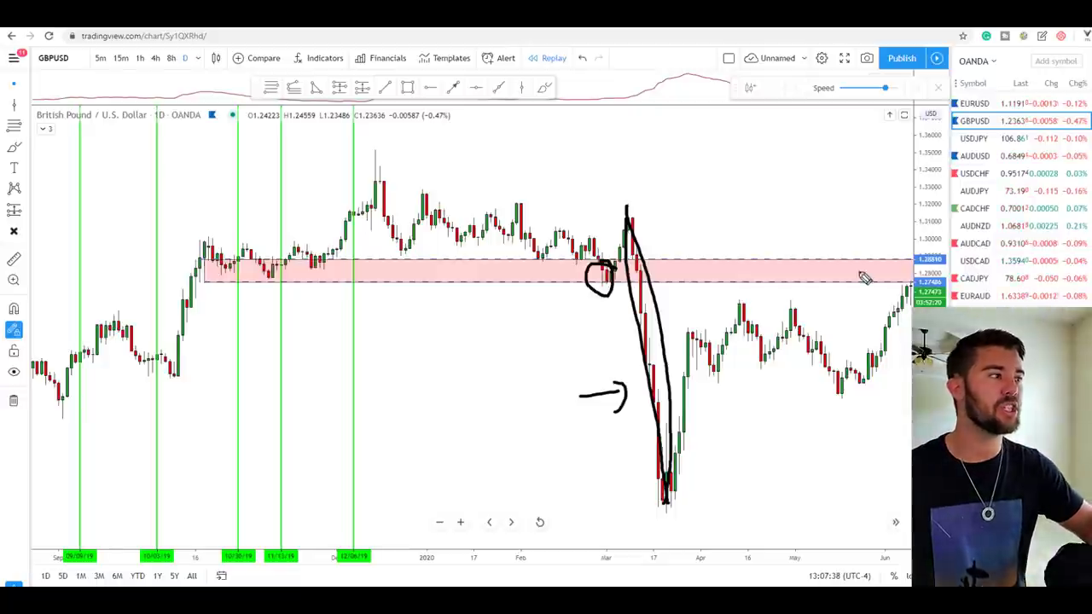
mouse_move(863, 278)
left_mouse_down()
mouse_move(779, 250)
mouse_move(735, 275)
mouse_move(682, 256)
left_mouse_up()
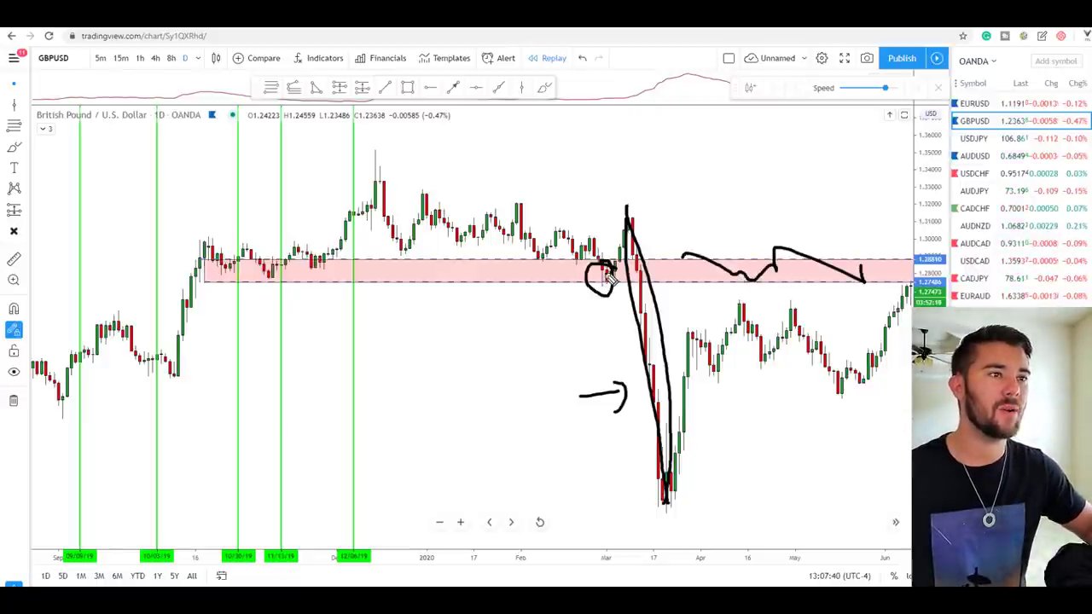
mouse_move(582, 284)
left_mouse_down()
mouse_move(630, 271)
mouse_move(621, 303)
mouse_move(587, 272)
left_mouse_up()
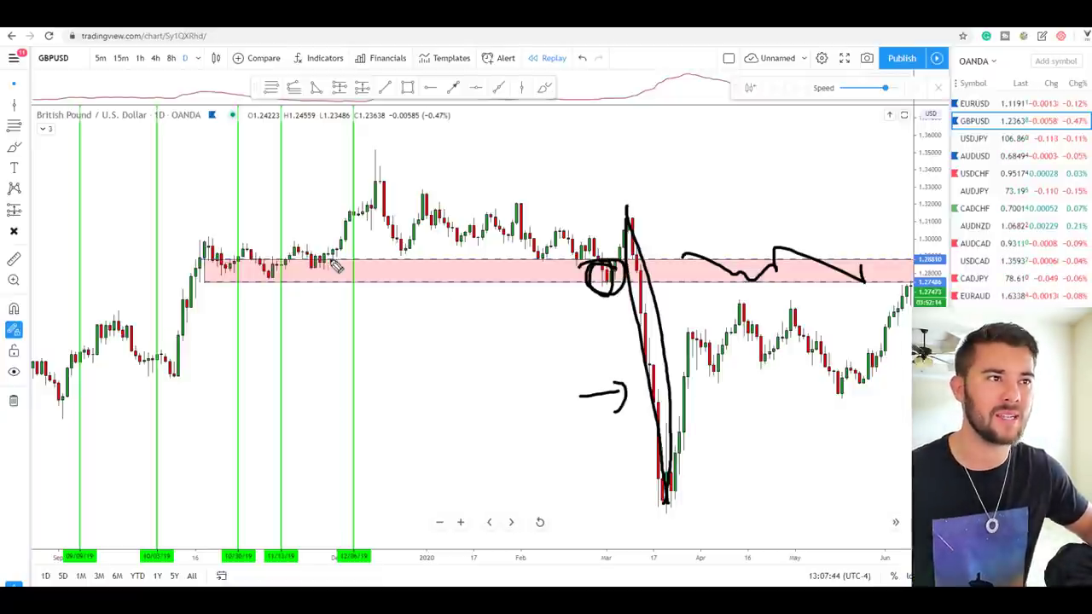
mouse_move(299, 270)
left_mouse_down()
mouse_move(278, 254)
mouse_move(261, 284)
mouse_move(255, 259)
mouse_move(202, 281)
mouse_move(224, 257)
left_mouse_up()
key("Escape")
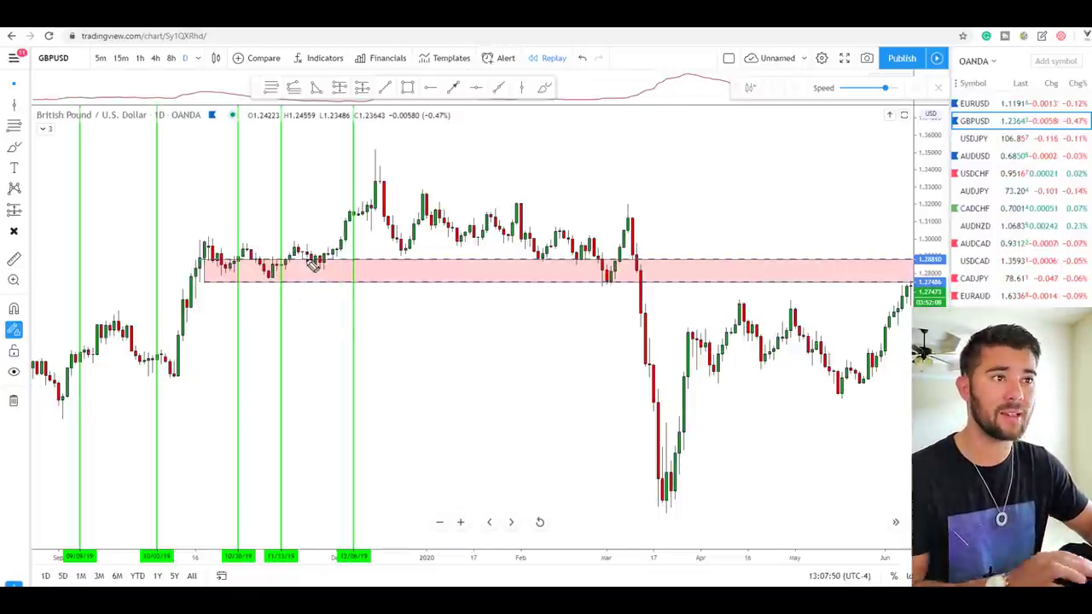
Draw freehand arrows showing the November and early March bounces off the red zone, and clear them.
mouse_move(278, 276)
left_mouse_down()
mouse_move(323, 224)
mouse_move(326, 243)
left_mouse_up()
mouse_move(596, 249)
left_mouse_down()
mouse_move(613, 249)
mouse_move(605, 280)
left_mouse_up()
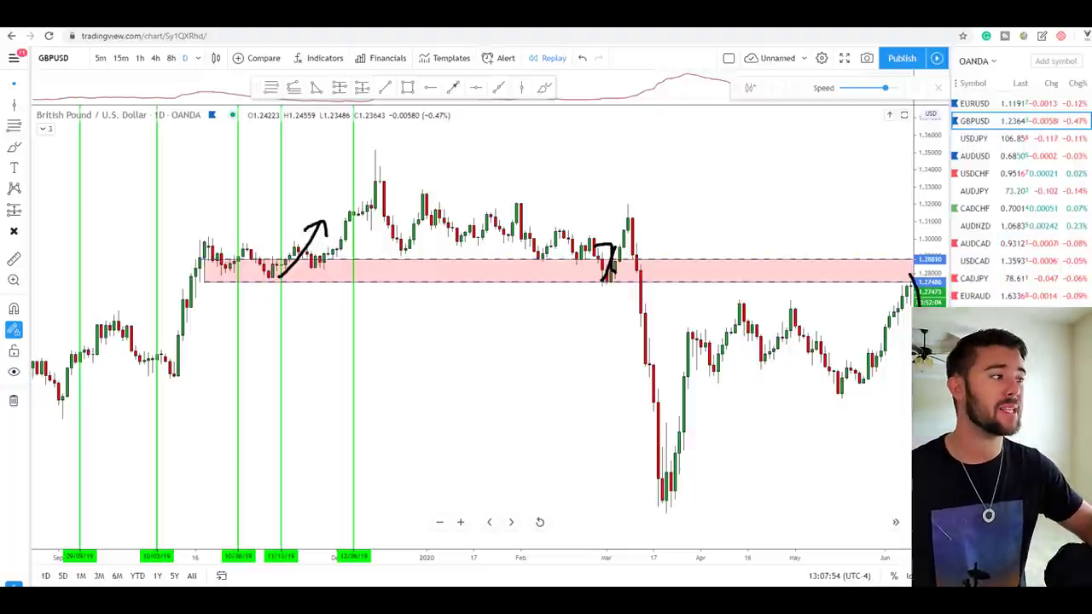
key("Escape")
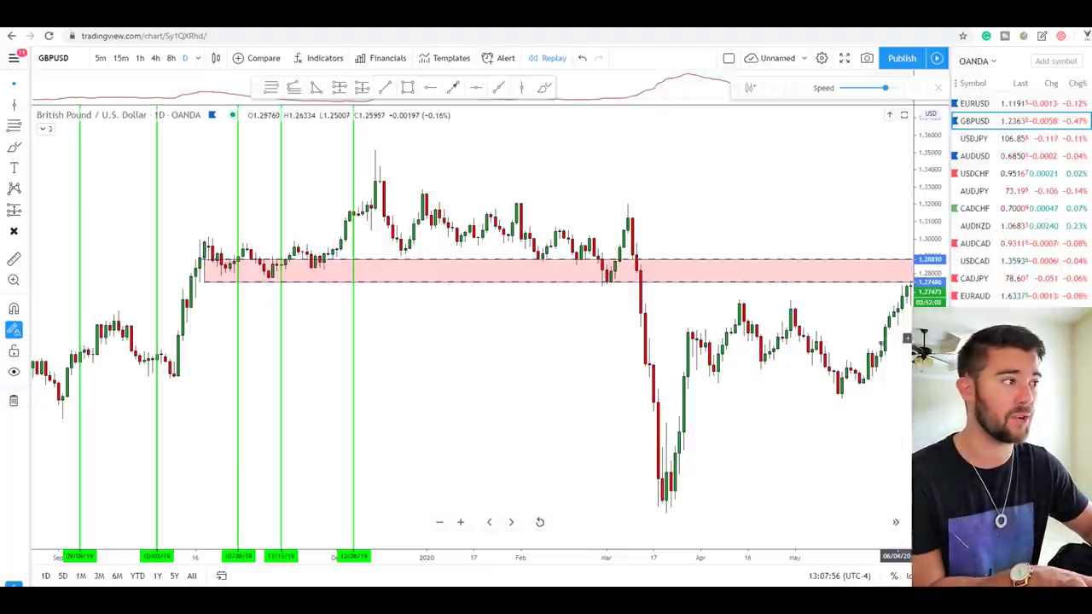
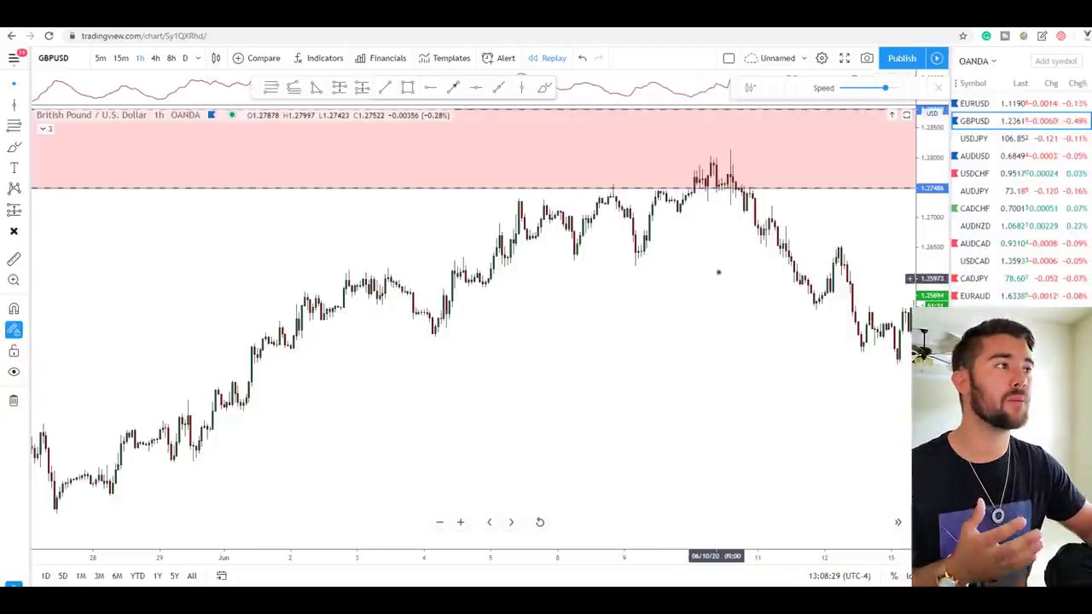
Sketch example zigzag price patterns freehand over the hourly chart, starting inside the red zone, and erase them.
scroll(712, 275, "up", 2)
left_click_drag(929, 285, 930, 232)
left_click_drag(690, 314, 684, 375)
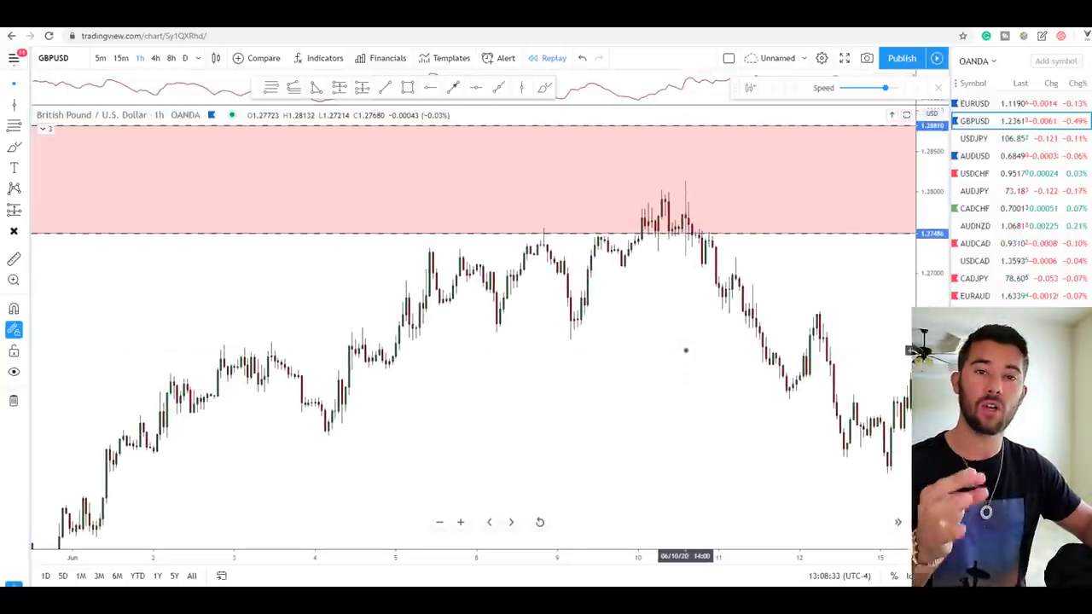
scroll(656, 348, "up", 2)
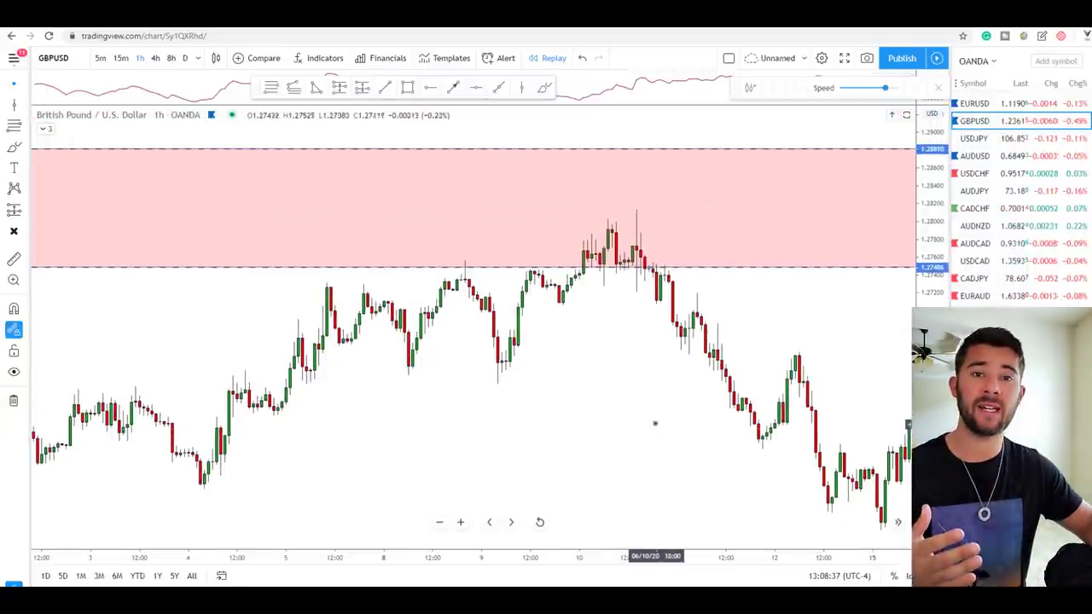
scroll(636, 419, "up", 2)
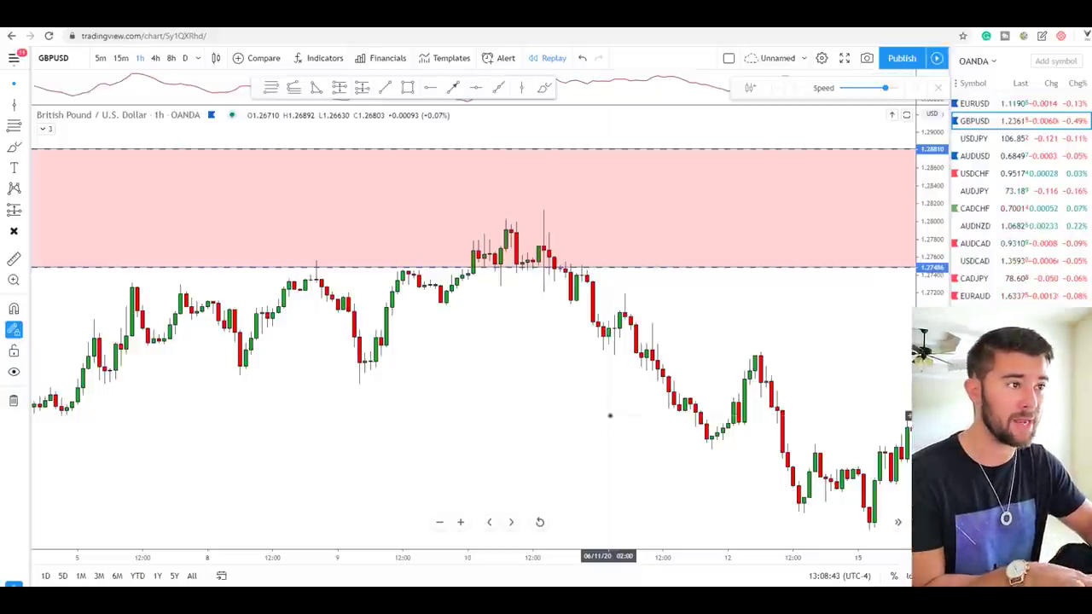
left_click_drag(127, 179, 195, 246)
left_click_drag(255, 197, 426, 208)
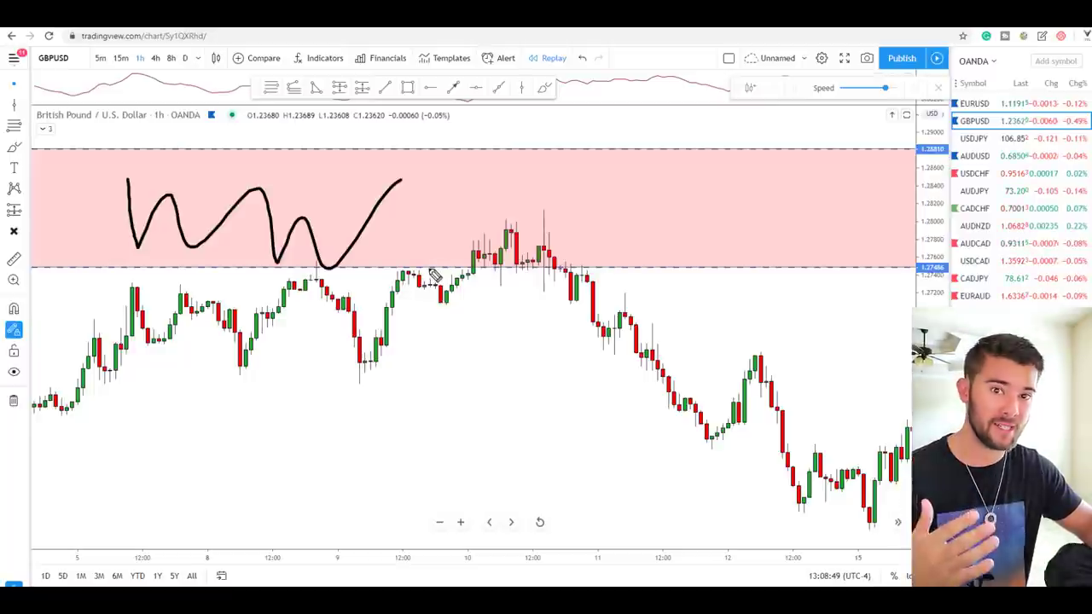
mouse_move(640, 239)
left_mouse_down()
mouse_move(671, 322)
mouse_move(695, 271)
left_mouse_up()
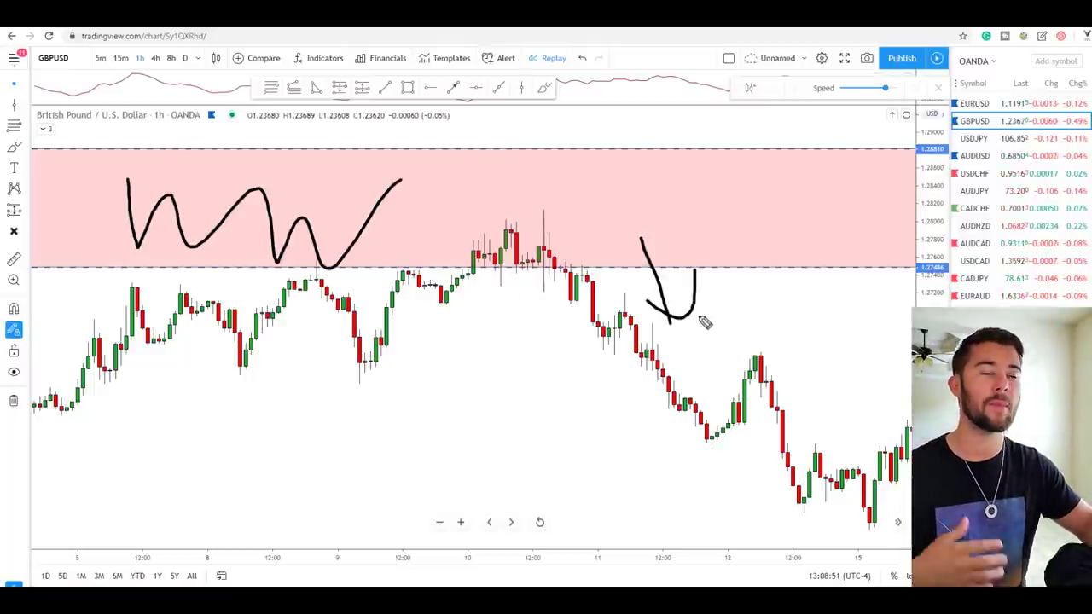
left_click_drag(326, 443, 688, 429)
left_click_drag(388, 488, 746, 491)
mouse_move(411, 347)
left_mouse_down()
mouse_move(529, 417)
mouse_move(587, 389)
left_mouse_up()
key("e")
Trace the rally from the June 9 low into the red zone with its pullback and retest, and clear the sketch.
mouse_move(360, 380)
left_mouse_down()
mouse_move(441, 312)
mouse_move(501, 230)
left_mouse_up()
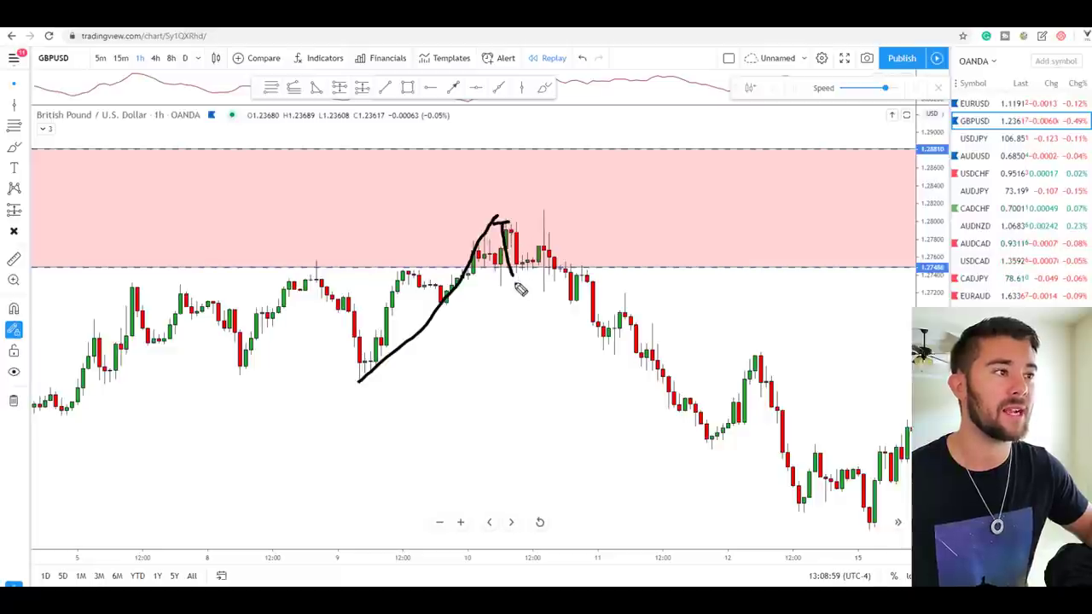
left_click_drag(528, 237, 587, 247)
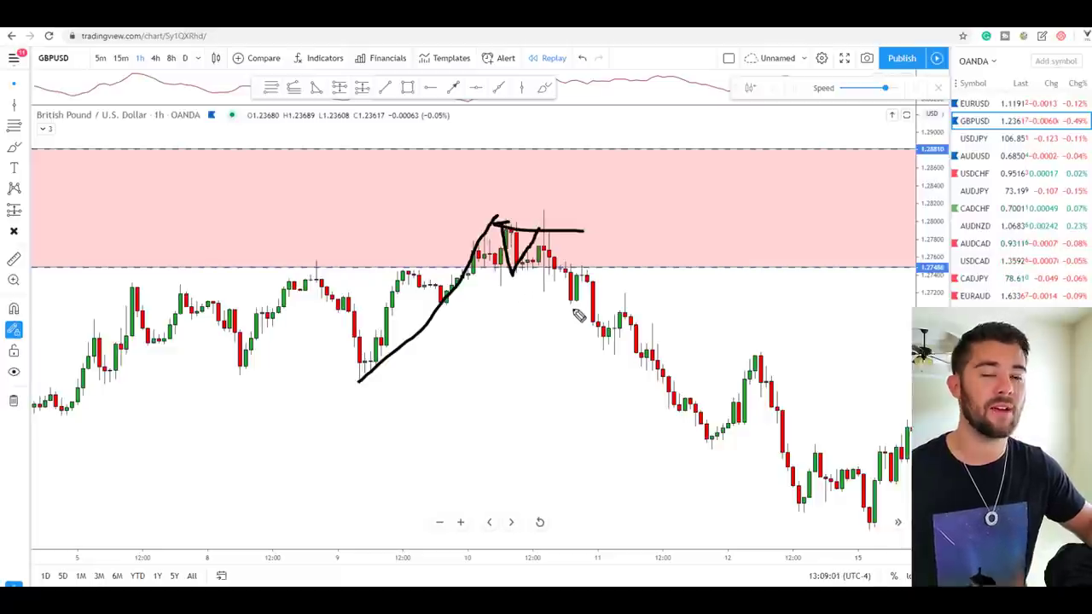
key("Escape")
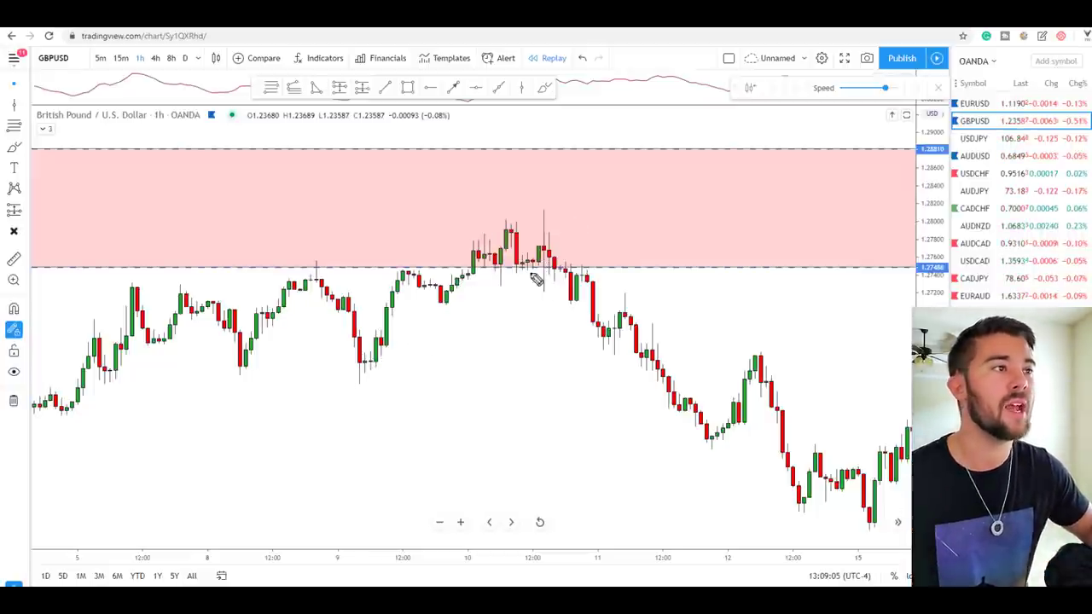
Retrace the rally and retest with an arrow at the June 10 spike, and draw horizontal entry, stop and target lines around it.
mouse_move(360, 382)
left_mouse_down()
mouse_move(430, 321)
mouse_move(510, 225)
left_mouse_up()
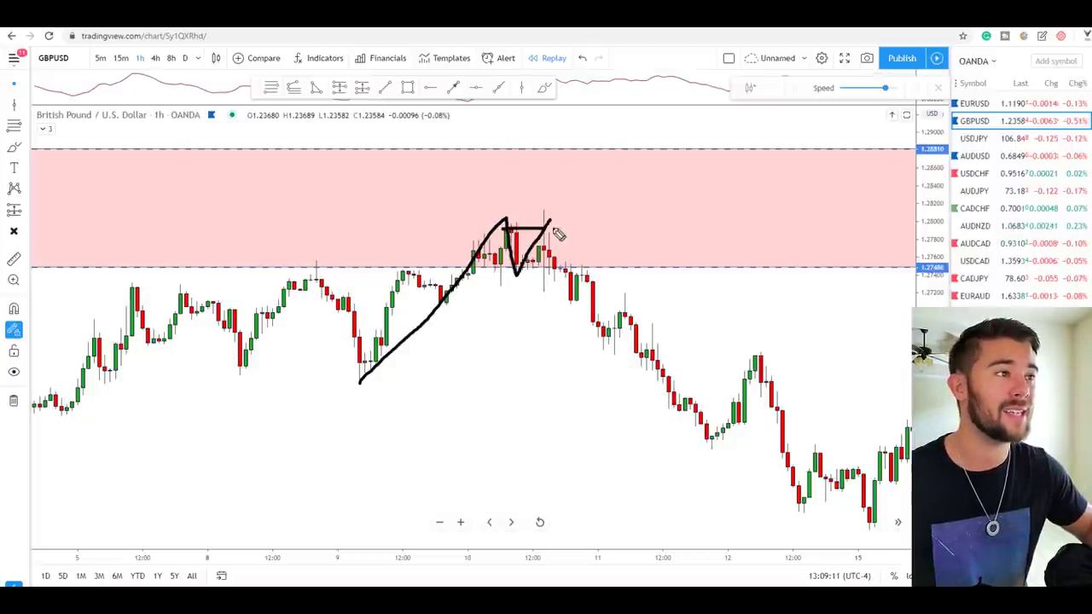
left_click_drag(526, 188, 542, 215)
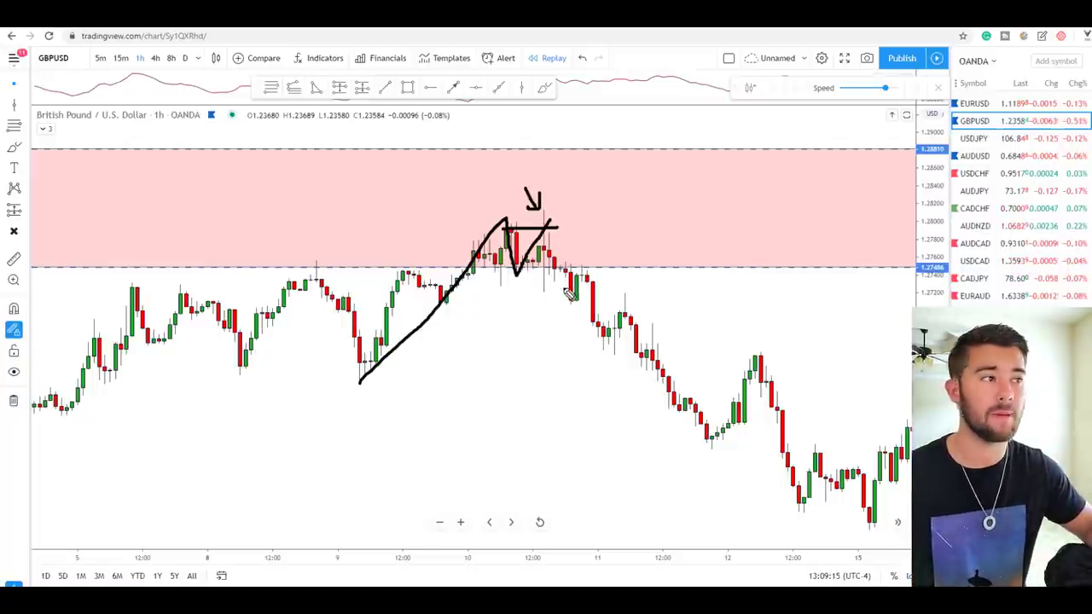
mouse_move(550, 200)
left_mouse_down()
mouse_move(542, 205)
mouse_move(570, 266)
mouse_move(551, 251)
mouse_move(636, 253)
left_mouse_up()
left_click_drag(532, 134, 642, 134)
left_click_drag(509, 489, 775, 504)
Write the ratio 1.4/1 freehand below the entry line and mark the reward and risk distances with vertical strokes.
left_click(581, 388)
left_click_drag(604, 345, 630, 374)
left_click_drag(627, 350, 627, 390)
left_click_drag(671, 360, 632, 410)
left_click_drag(682, 383, 677, 432)
left_click_drag(559, 299, 537, 453)
left_click_drag(602, 241, 602, 153)
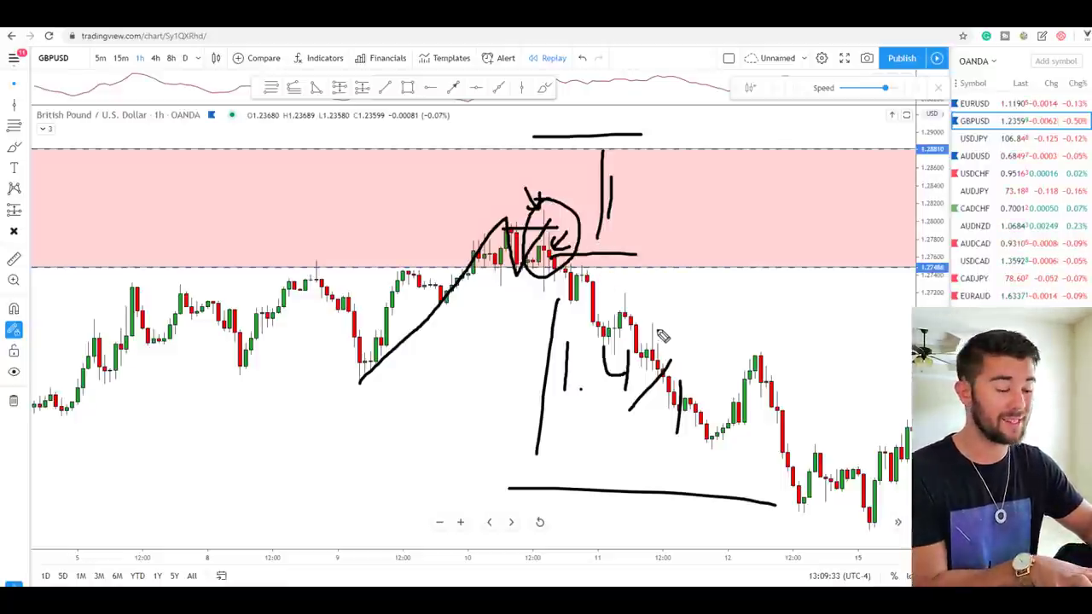
Clear the ratio sketch, trace the June rally into the red zone with its circled retest and downward arrow, and erase the tracing.
key("Escape")
key("ctrl+alt+g")
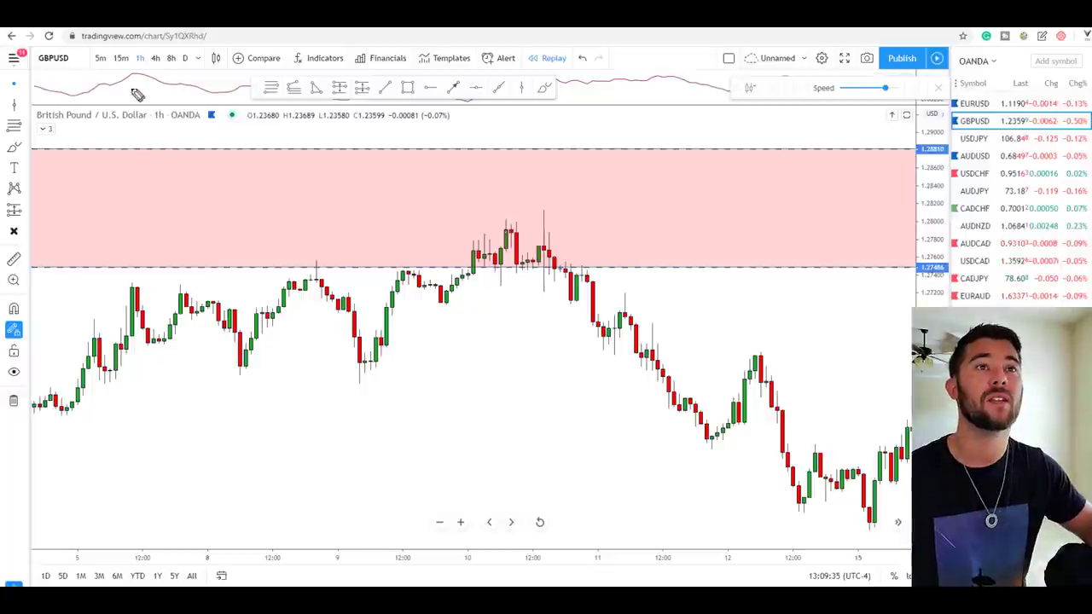
mouse_move(359, 383)
left_mouse_down()
mouse_move(499, 220)
mouse_move(596, 230)
mouse_move(580, 256)
mouse_move(574, 363)
left_mouse_up()
mouse_move(561, 347)
left_mouse_down()
mouse_move(595, 350)
mouse_move(608, 328)
left_mouse_up()
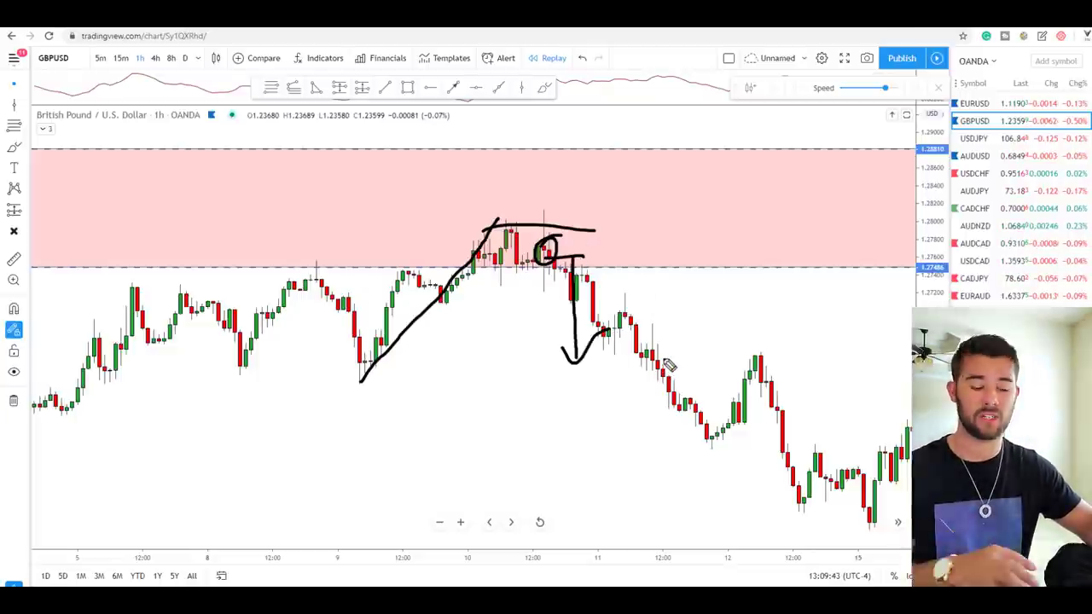
key("Escape")
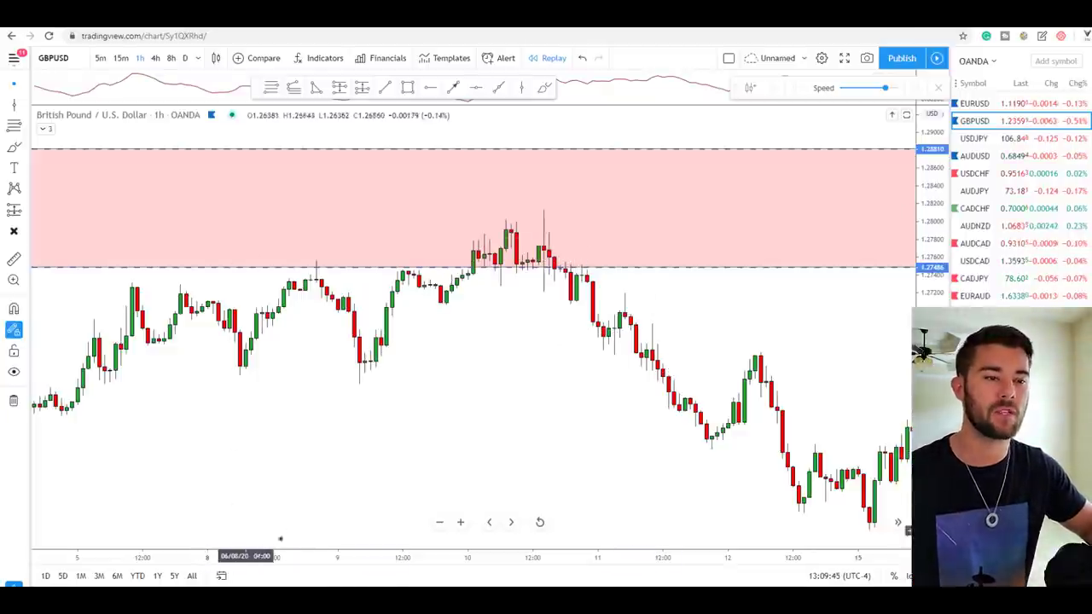
Switch to the Pro Trader Report and go to its first section, on EUR/JPY.
mouse_move(269, 586)
left_click(392, 559)
scroll(290, 378, "up", 9)
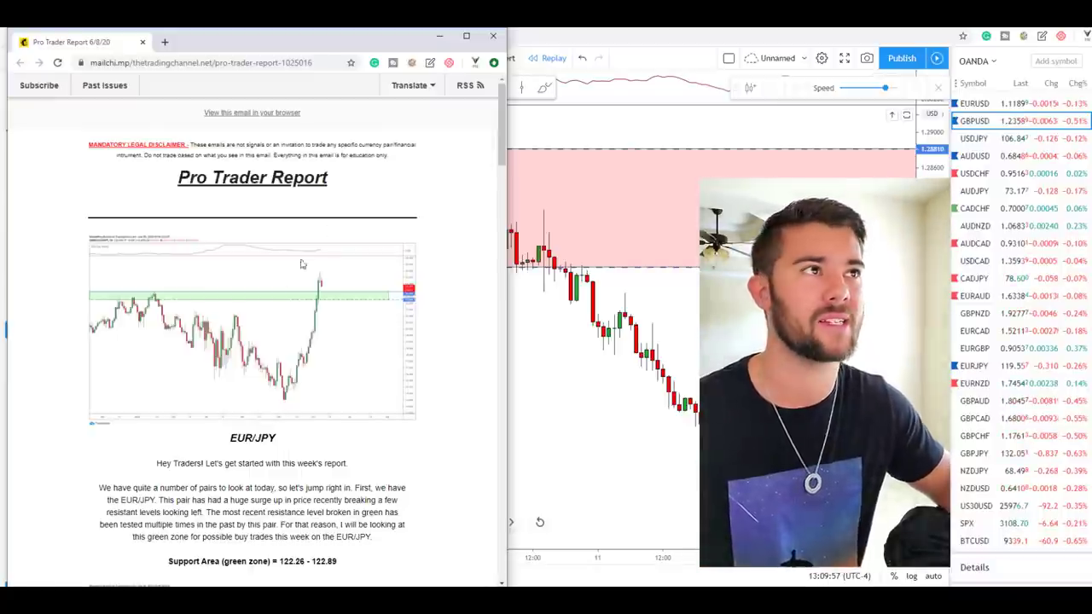
Return to the chart and show EURJPY on the daily timeframe, with both green zones and the June price action in view.
left_click(439, 36)
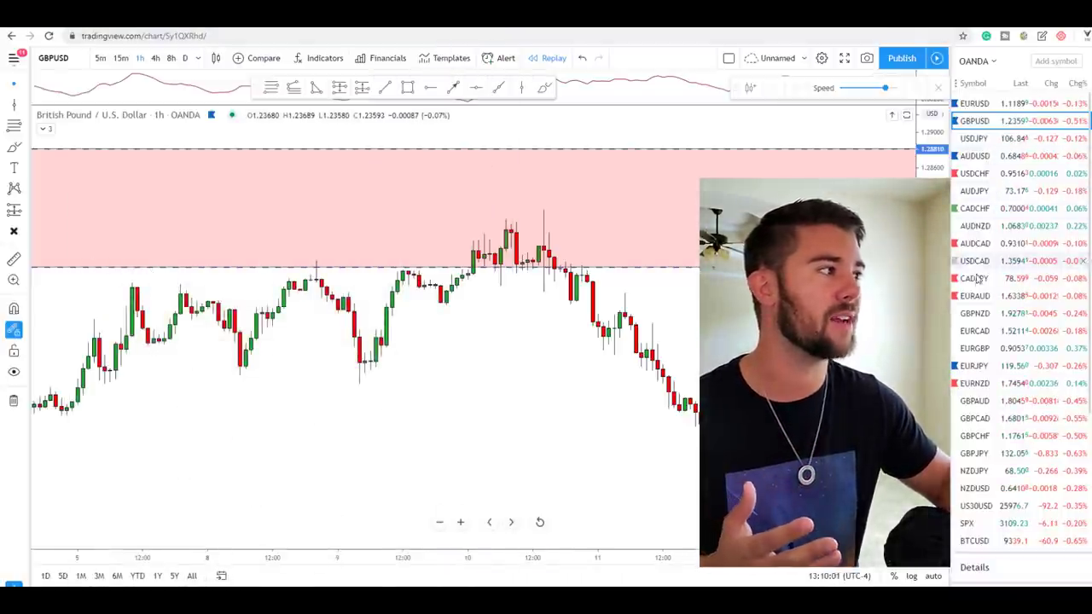
left_click(976, 366)
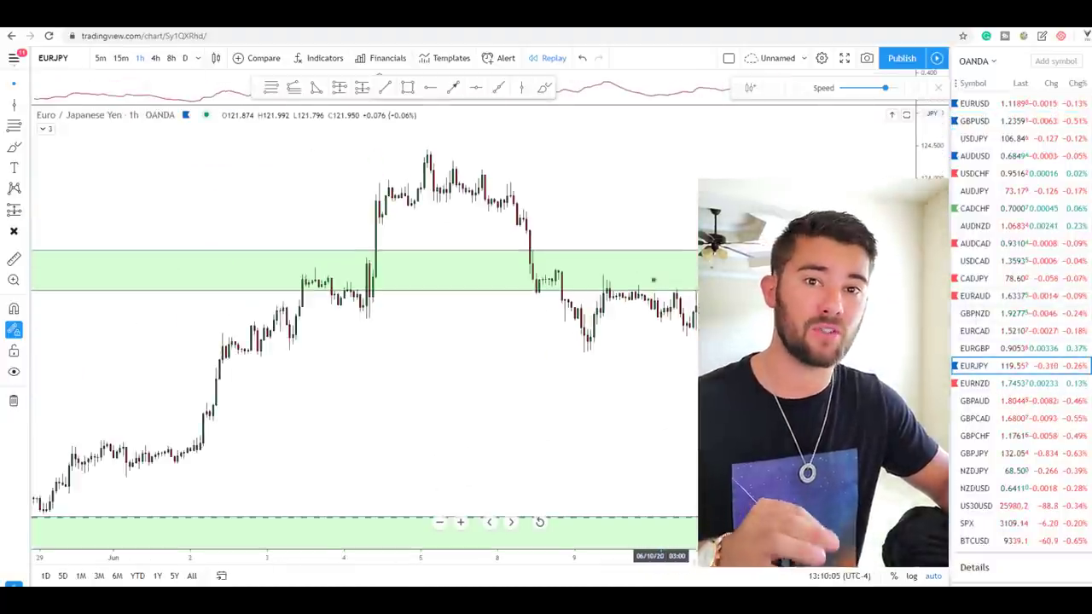
left_click(184, 58)
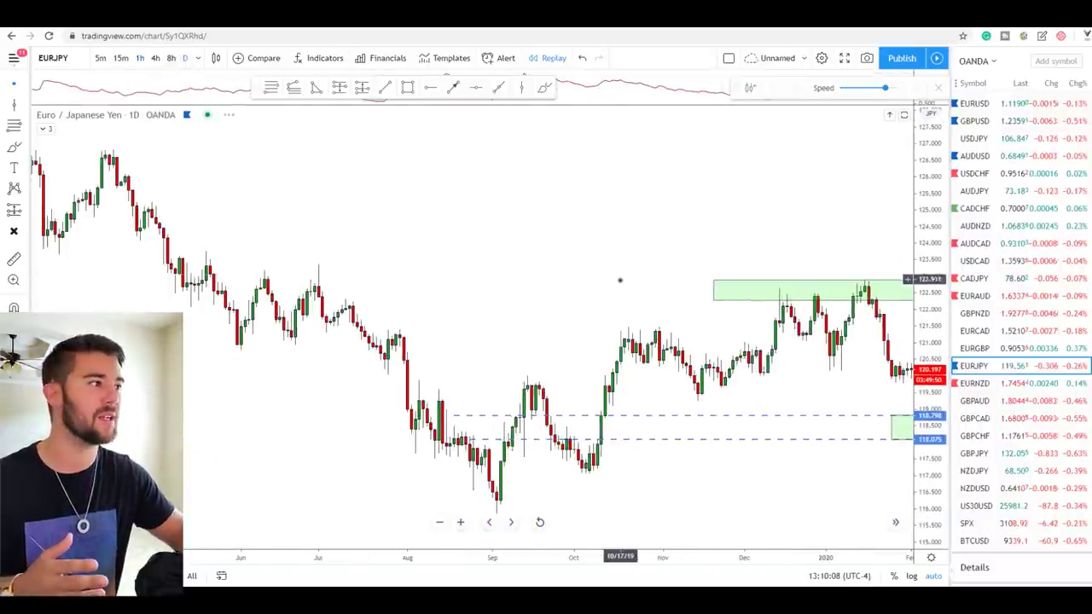
scroll(620, 280, "right", 10)
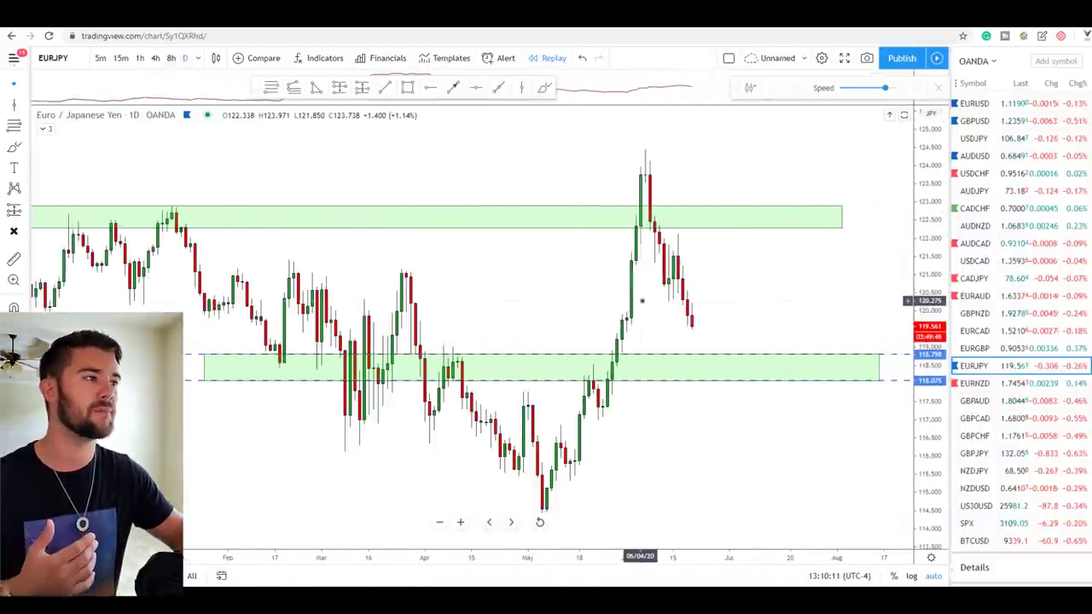
scroll(836, 294, "left", 3)
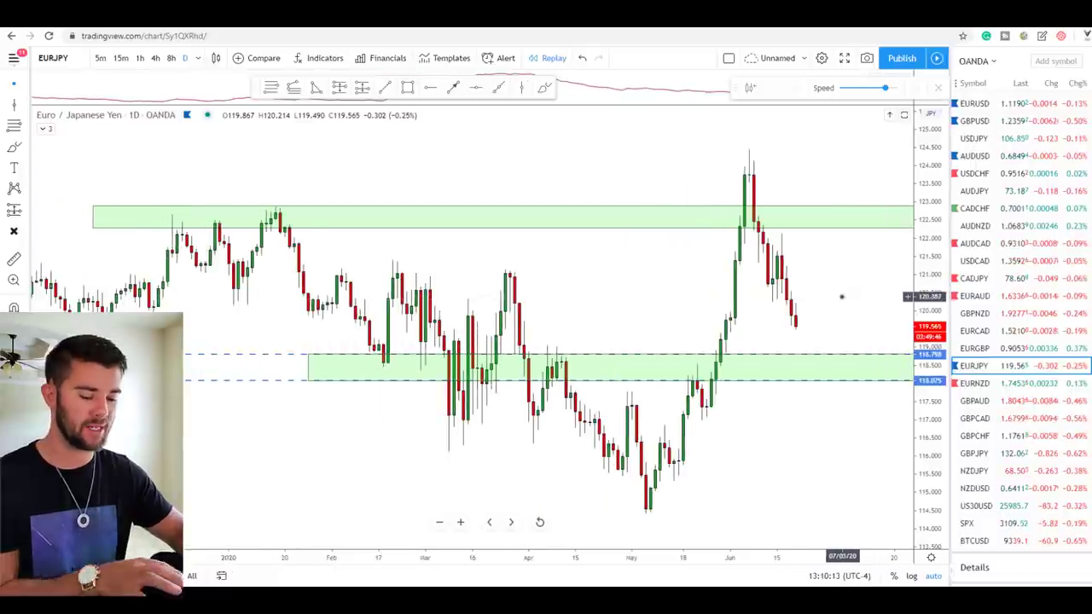
mouse_move(470, 159)
left_mouse_down()
mouse_move(485, 223)
mouse_move(588, 219)
left_mouse_up()
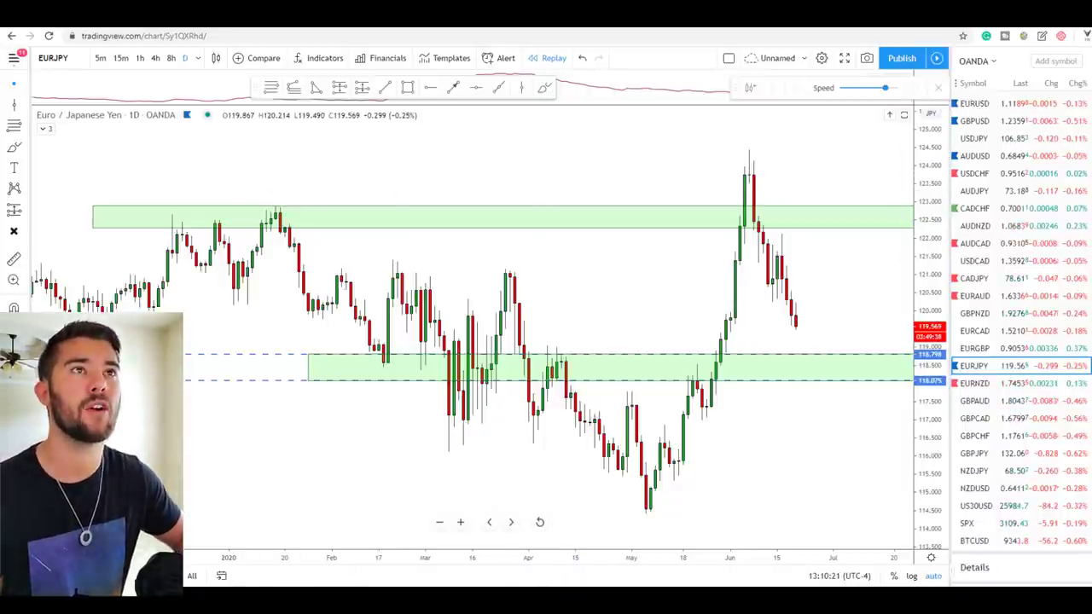
Read the EUR/JPY paragraph and support area in the Pro Trader Report, and return to the chart.
mouse_move(271, 597)
left_click(395, 562)
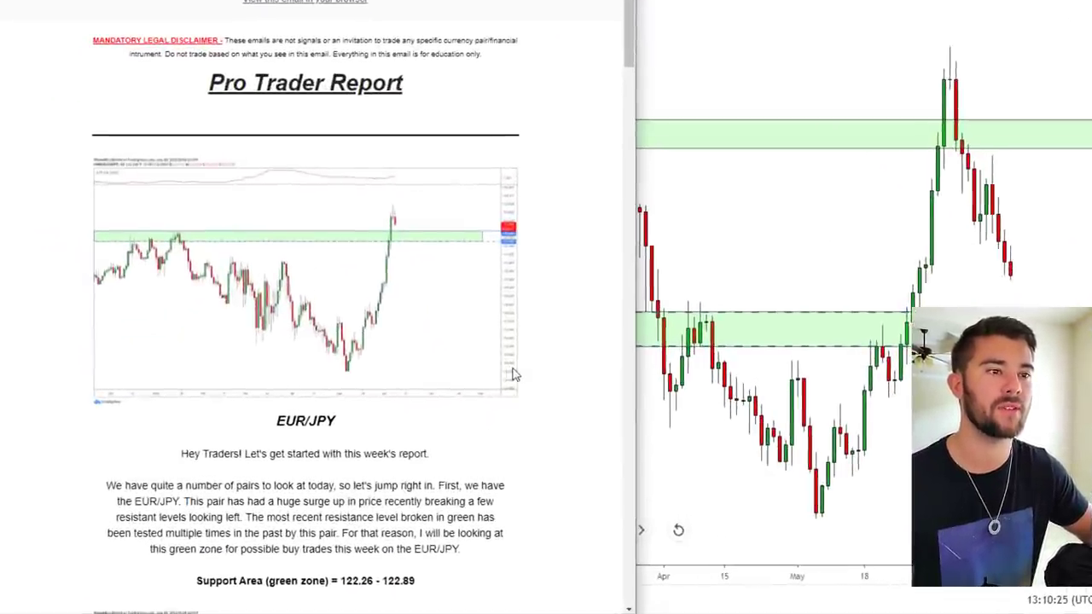
scroll(413, 400, "down", 1)
scroll(515, 373, "down", 2)
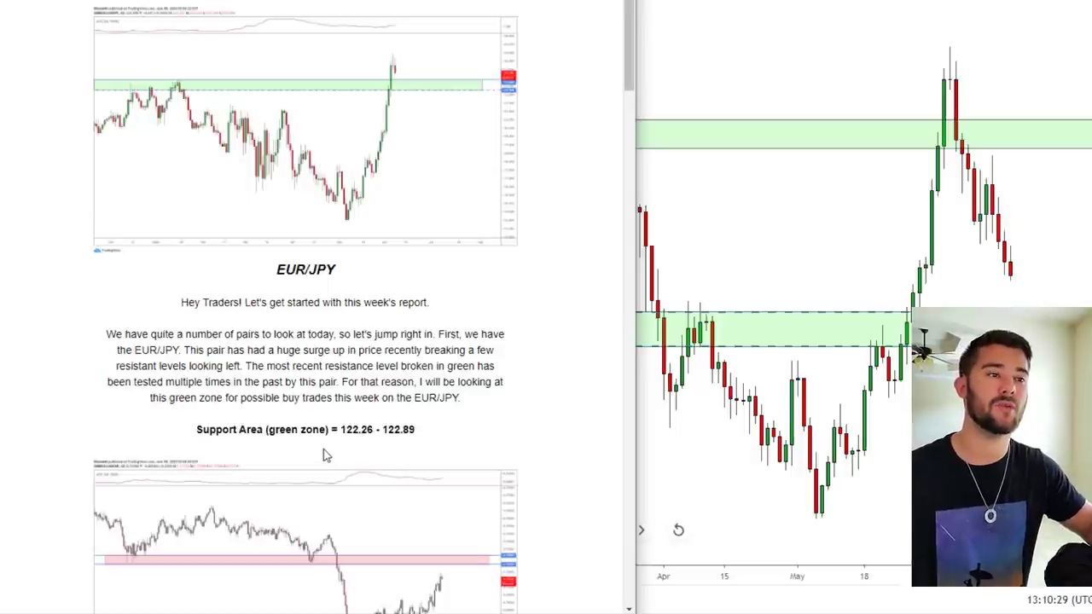
left_click(648, 572)
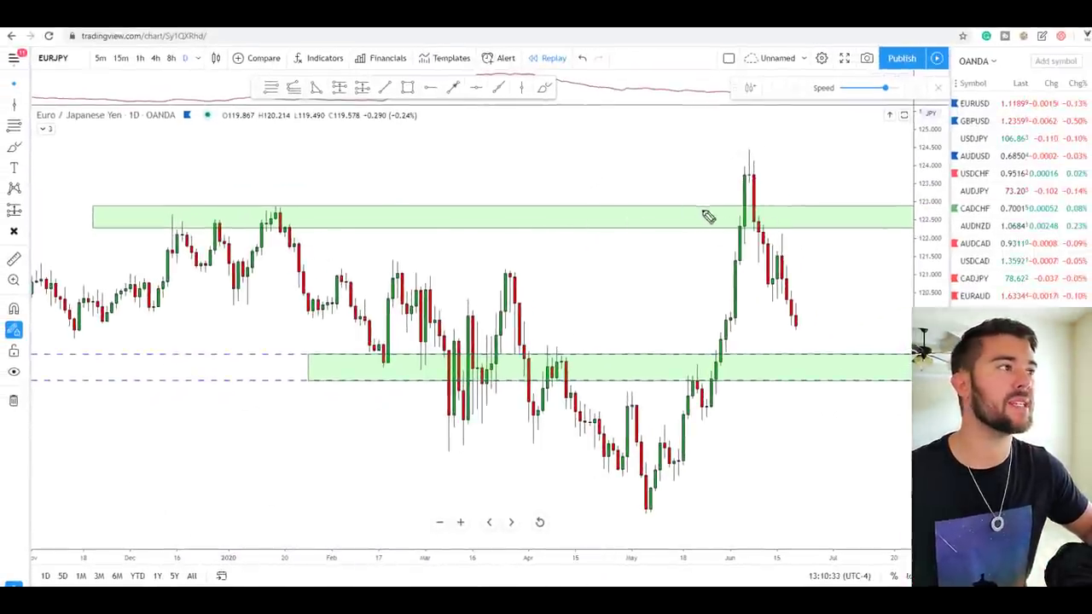
Trace the May to June rally, mark the earlier highs in the upper green zone with a wavy line and arrows, and clear the sketch.
left_click_drag(704, 418, 742, 154)
left_click_drag(152, 218, 183, 220)
mouse_move(191, 155)
left_mouse_down()
mouse_move(196, 196)
mouse_move(214, 176)
mouse_move(211, 207)
mouse_move(229, 187)
mouse_move(303, 188)
left_mouse_up()
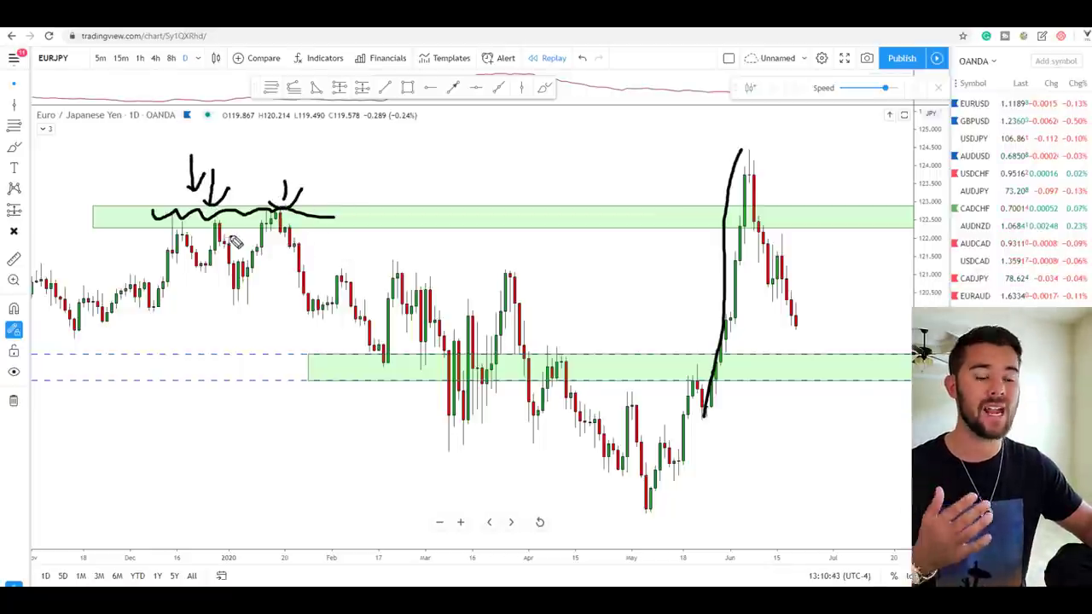
key("e")
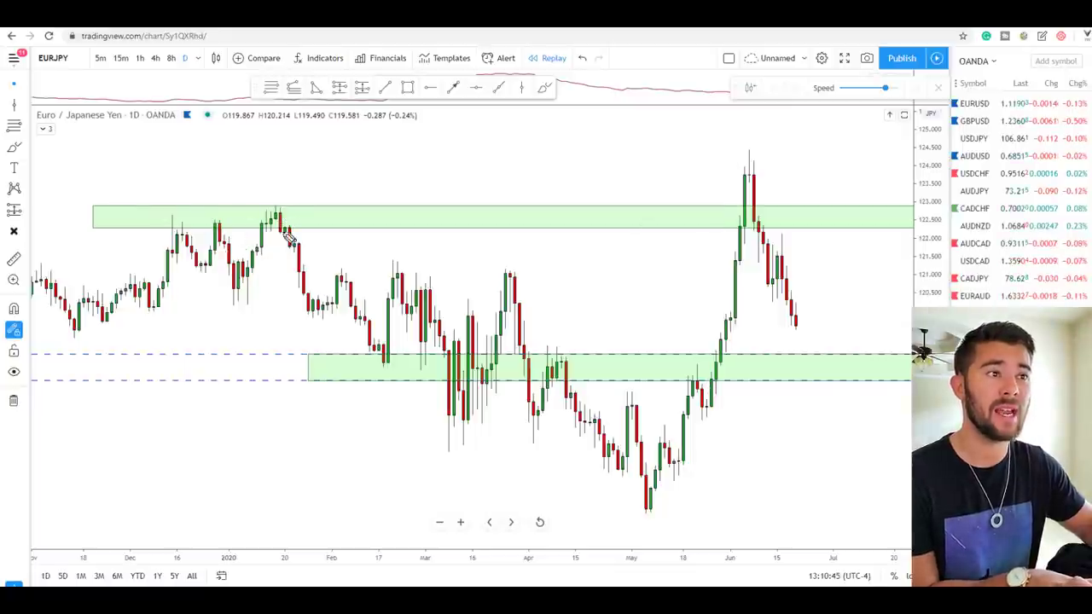
Sketch the drop from the January high, a bounce arrow at the upper green zone and a line along that zone, and clear them.
left_click_drag(277, 213, 369, 370)
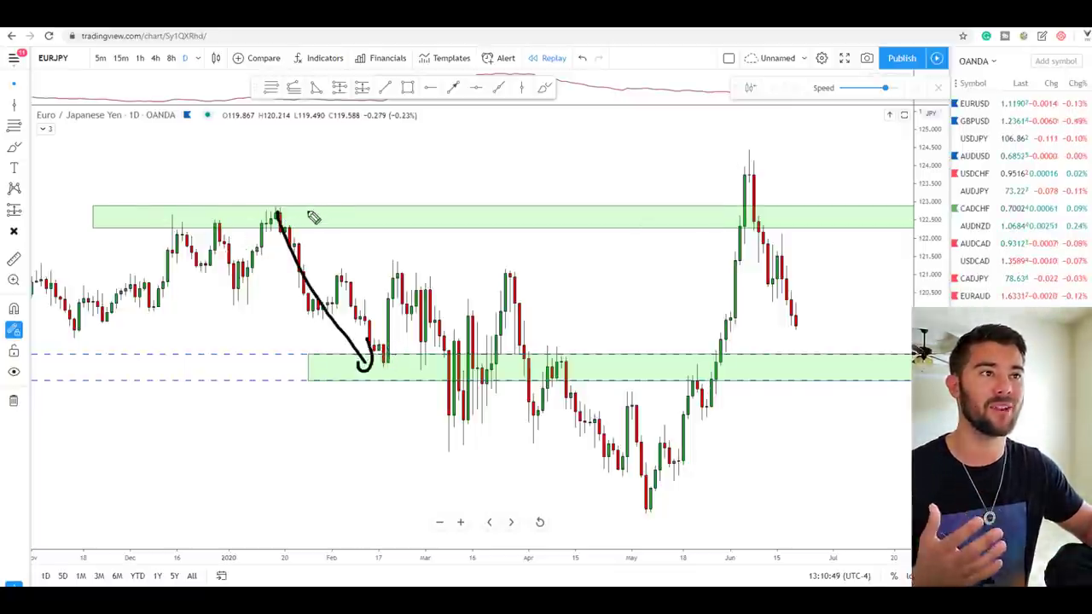
mouse_move(718, 218)
left_mouse_down()
mouse_move(806, 223)
mouse_move(808, 171)
mouse_move(812, 184)
left_mouse_up()
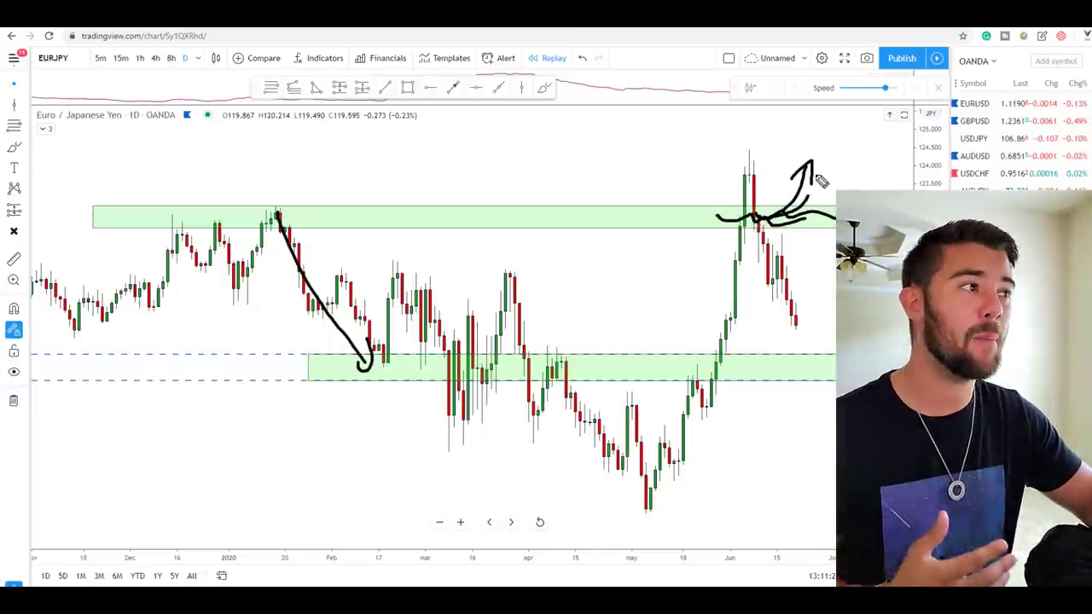
key("Escape")
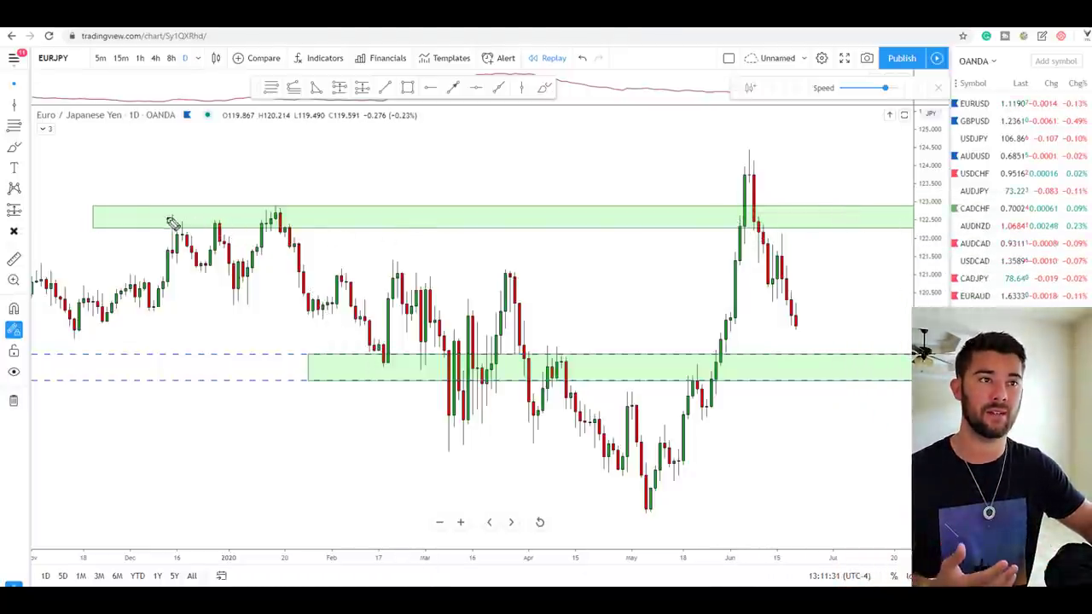
mouse_move(150, 216)
left_mouse_down()
mouse_move(473, 224)
mouse_move(833, 212)
left_mouse_up()
key("Escape")
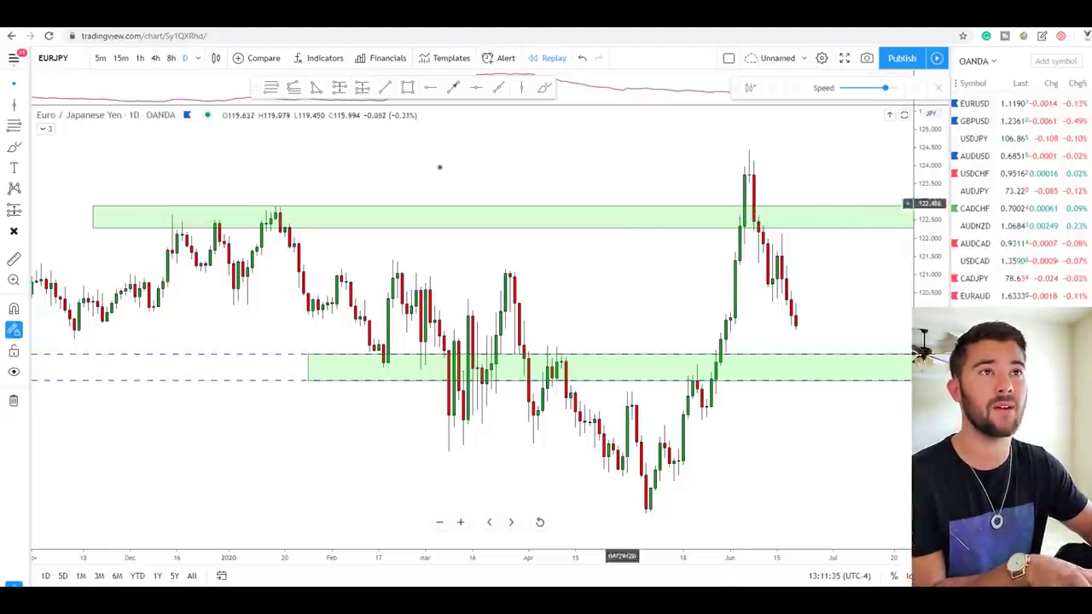
On the hourly chart, trace the arc over the June 5 peak, underline the low in the green zone with an upward arrow, and clear the sketch.
left_click(144, 63)
left_click(140, 58)
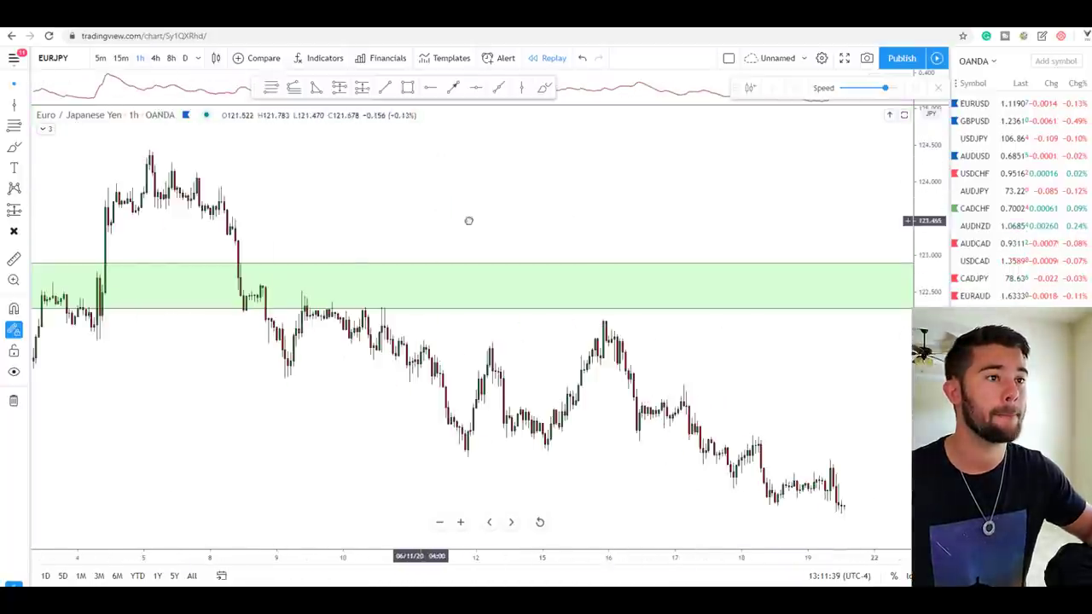
left_click_drag(421, 222, 748, 360)
scroll(693, 331, "up", 5)
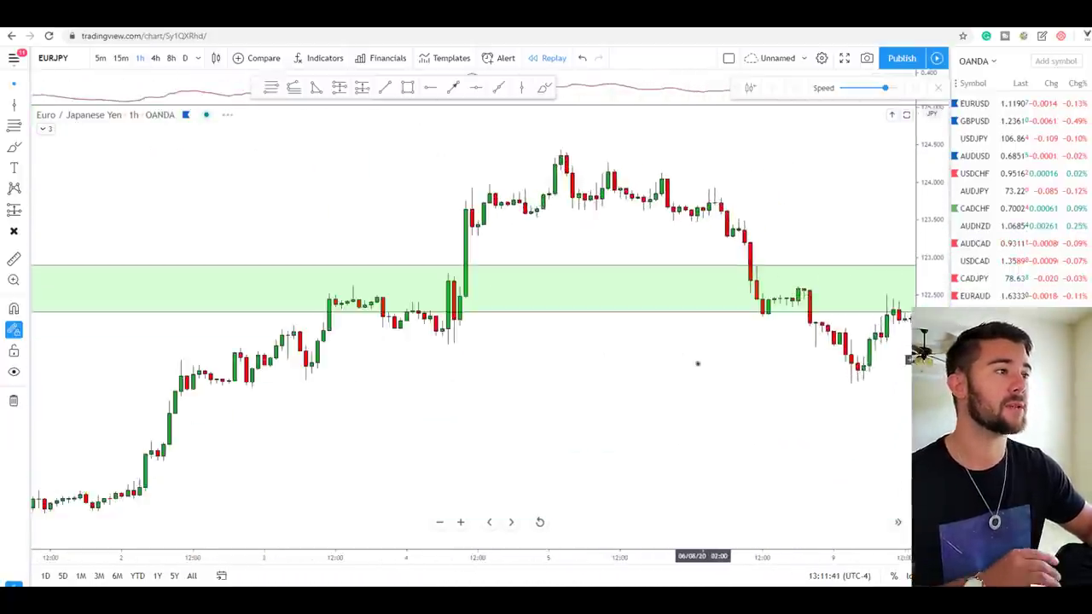
left_click_drag(189, 465, 508, 164)
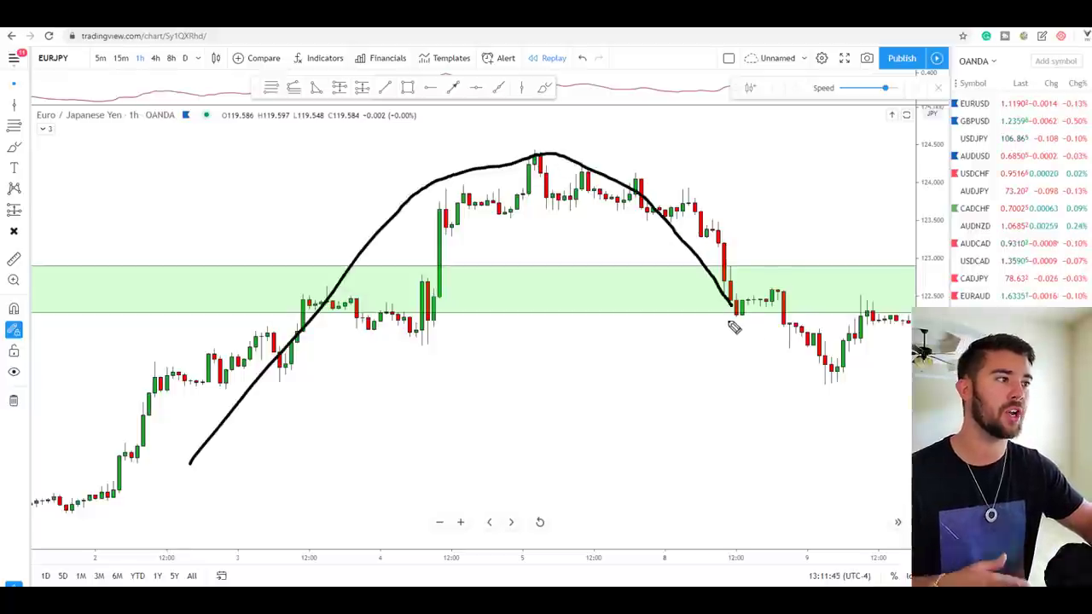
left_click_drag(731, 324, 846, 325)
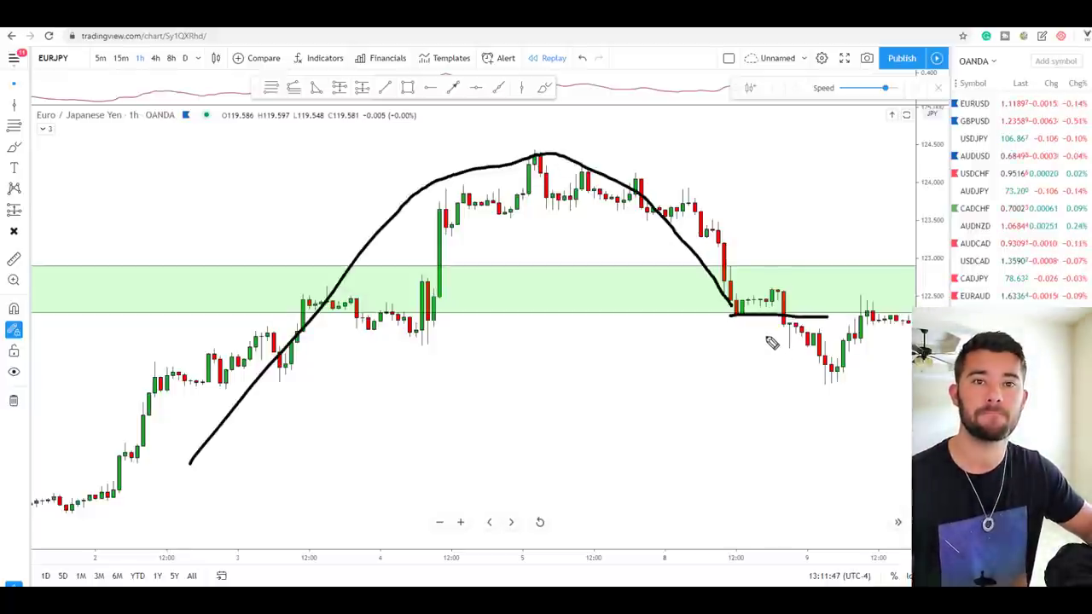
left_click_drag(806, 290, 796, 307)
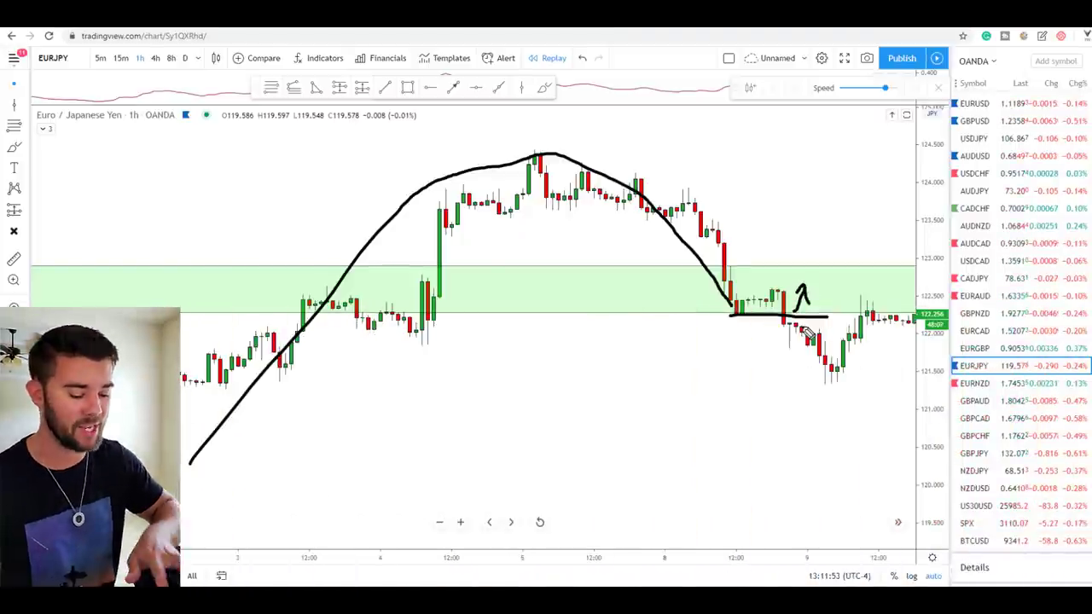
key("ctrl+shift+7")
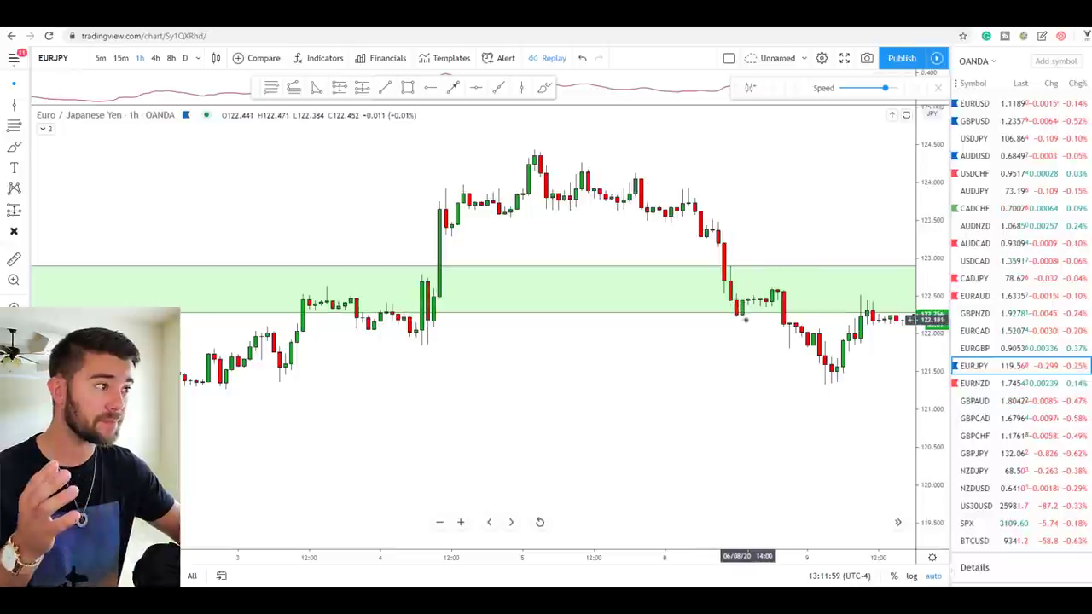
Return to the daily EURJPY chart and delete the upper green zone rectangle.
scroll(747, 309, "down", 2)
left_click_drag(822, 307, 770, 287)
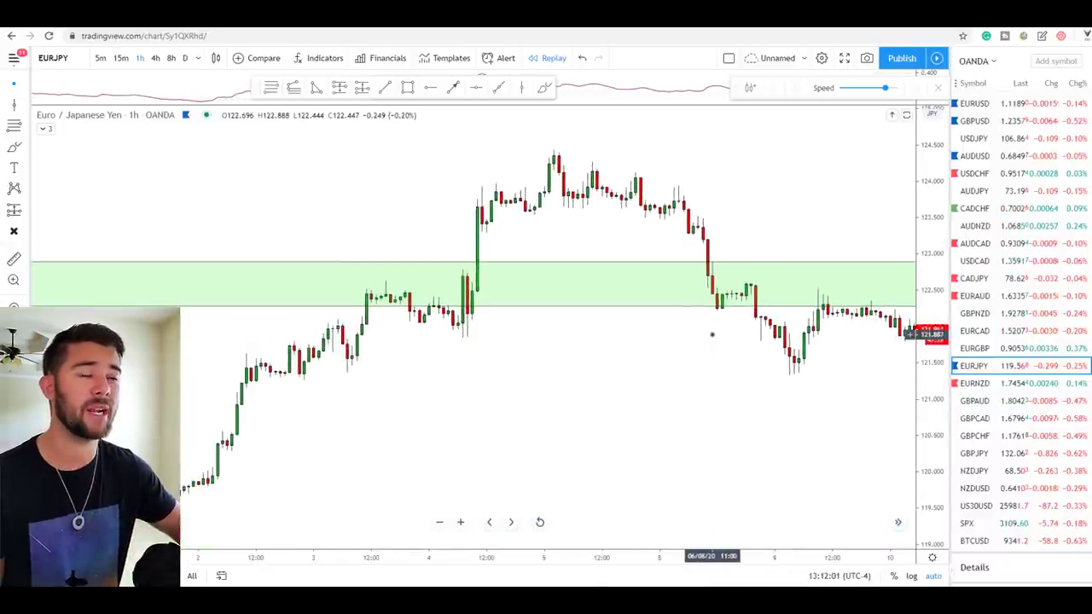
left_click(186, 59)
scroll(650, 280, "down", 2)
left_click_drag(610, 268, 435, 249)
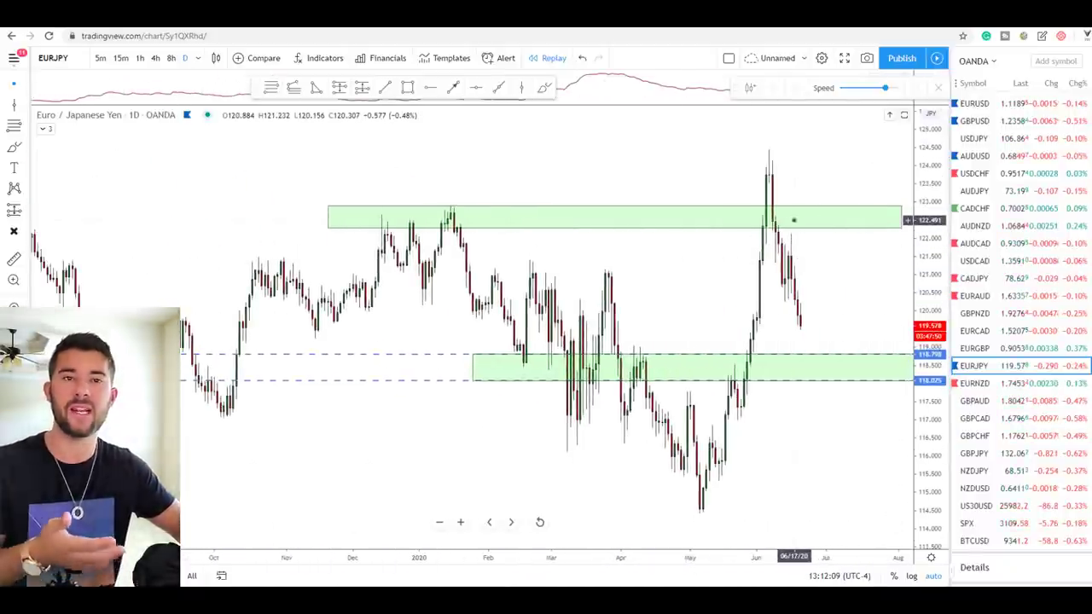
left_click(811, 212)
key("Delete")
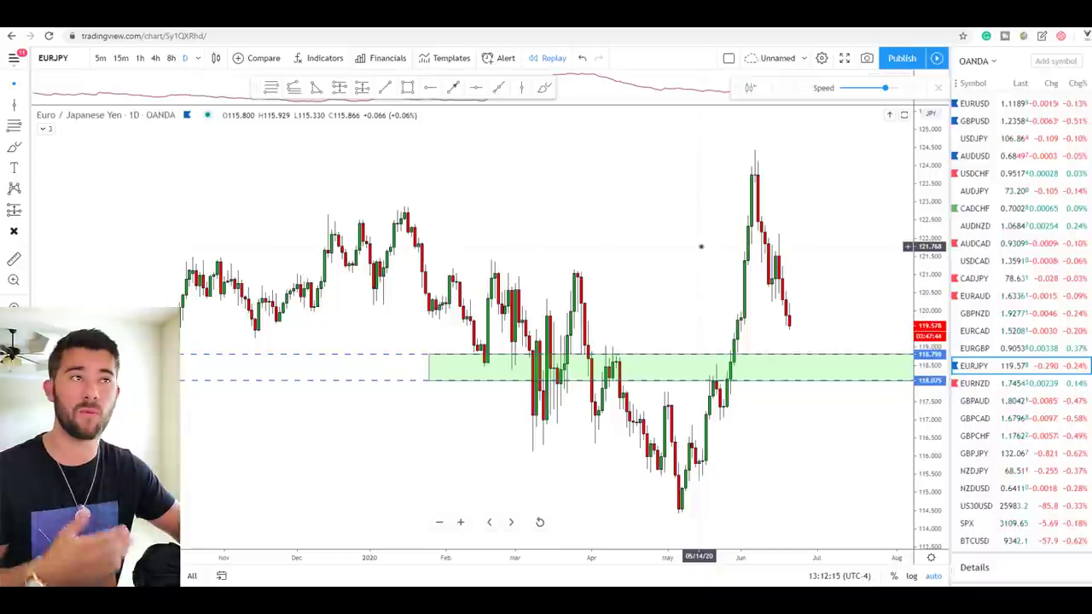
Draw horizontal lines at 121.383 and 120.756 across the February to March highs, and delete both lines.
left_click(479, 85)
left_click(515, 273)
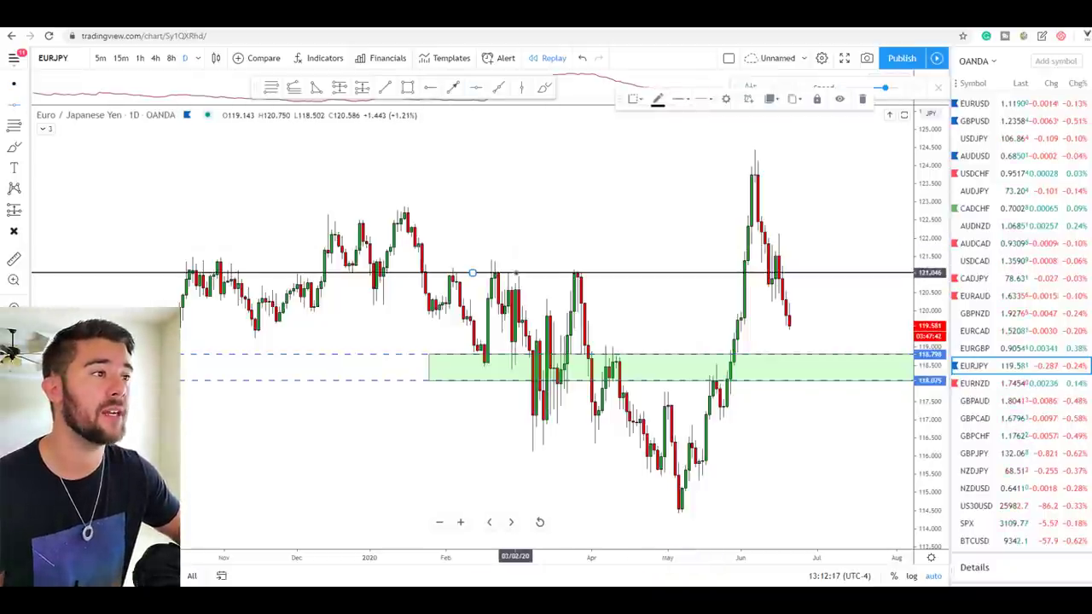
left_click(517, 260)
left_click(527, 277)
left_click_drag(530, 275, 537, 261)
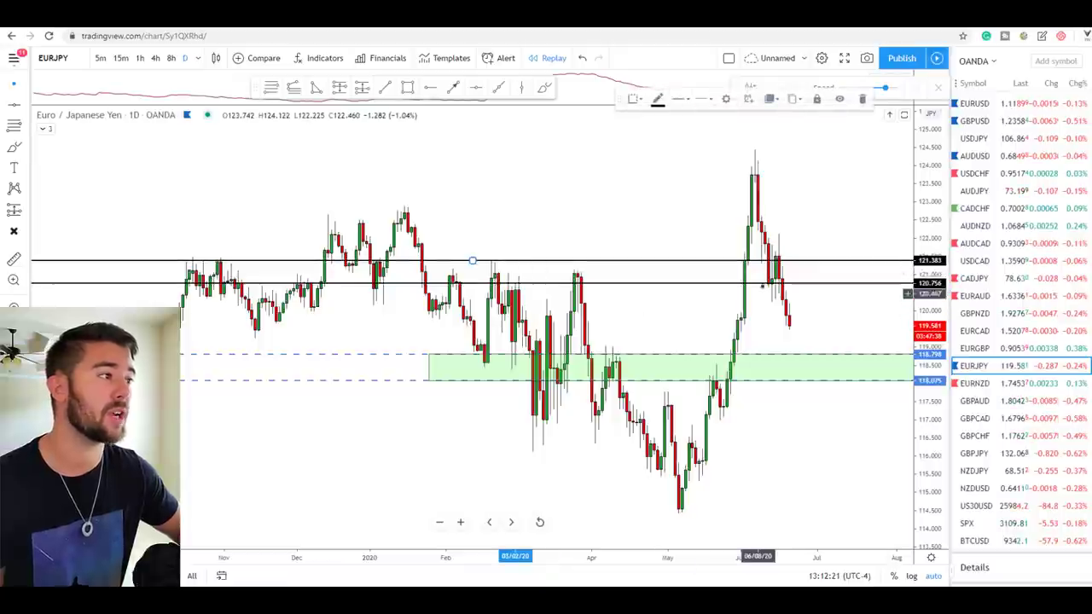
left_click(683, 252)
left_click(686, 261)
left_click(687, 265)
key("Delete")
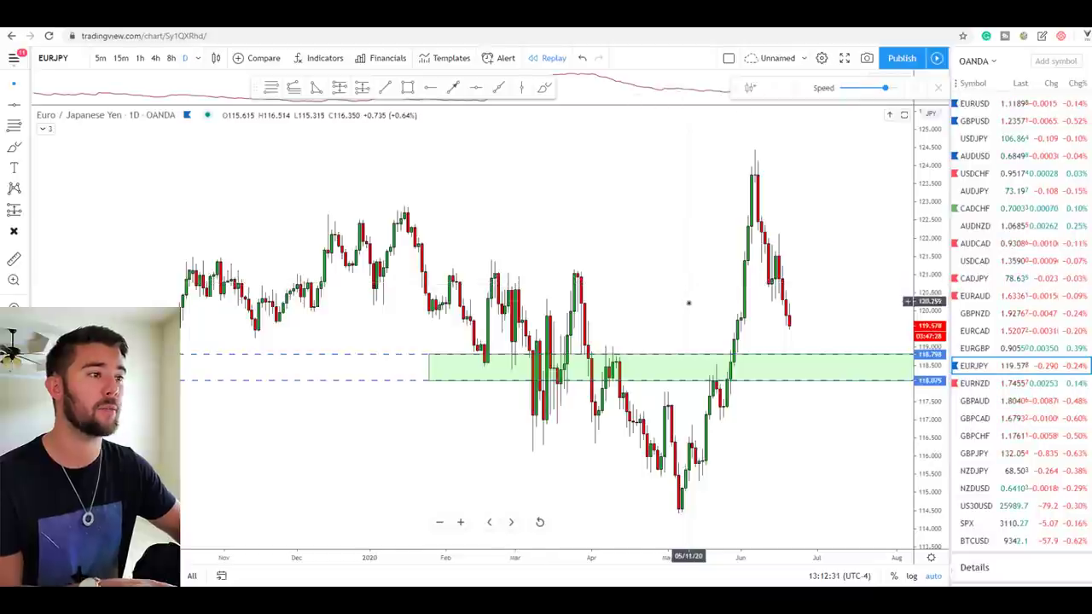
Sketch a wavy line along the remaining green zone and a projected price drop into it with a bounce upward.
left_click_drag(685, 299, 673, 310)
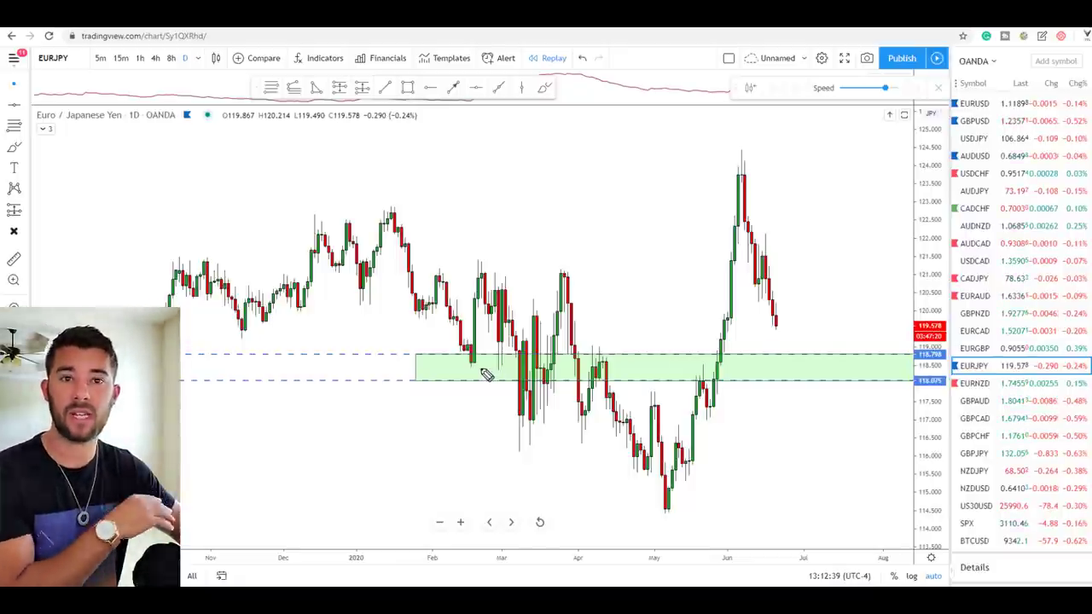
left_click_drag(429, 369, 492, 366)
mouse_move(677, 388)
left_mouse_down()
mouse_move(856, 373)
mouse_move(833, 370)
left_mouse_up()
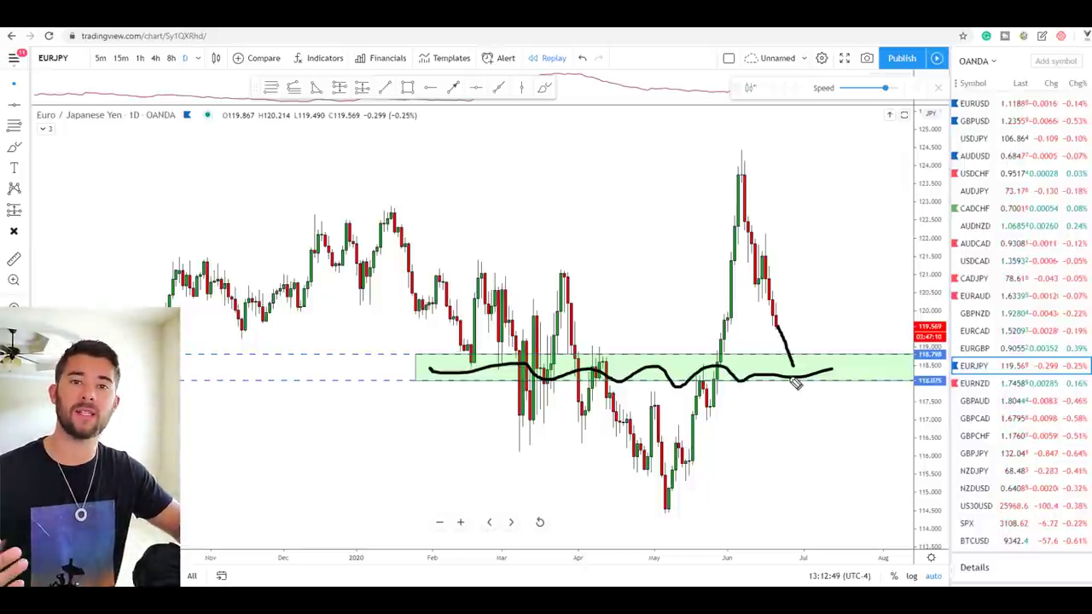
left_click_drag(794, 371, 815, 331)
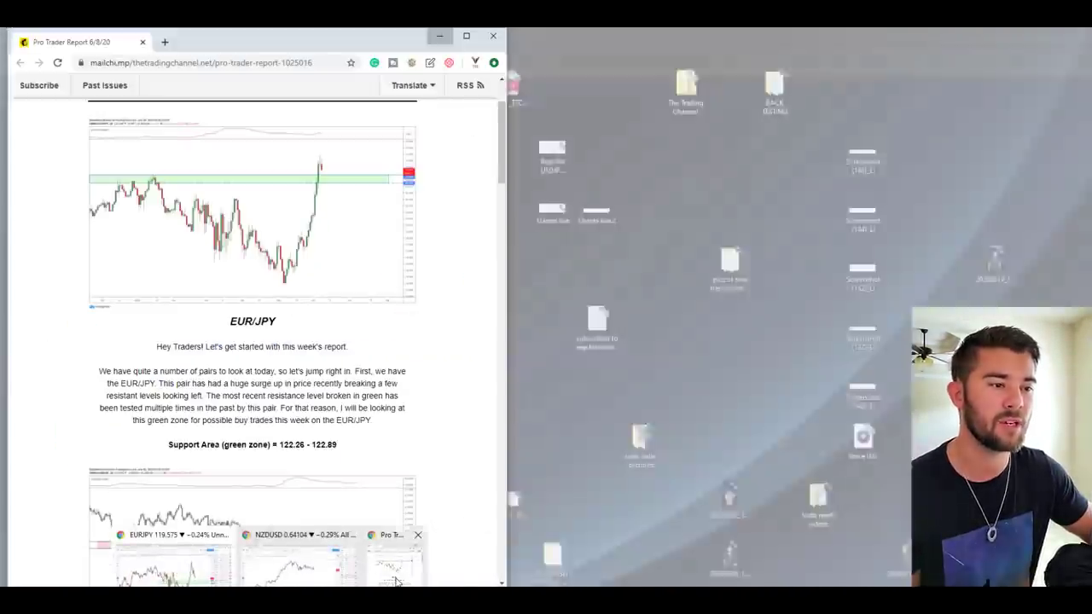
Switch to the Pro Trader Report, go to its CAD/CHF section, and open the daily CADCHF chart.
left_click(395, 582)
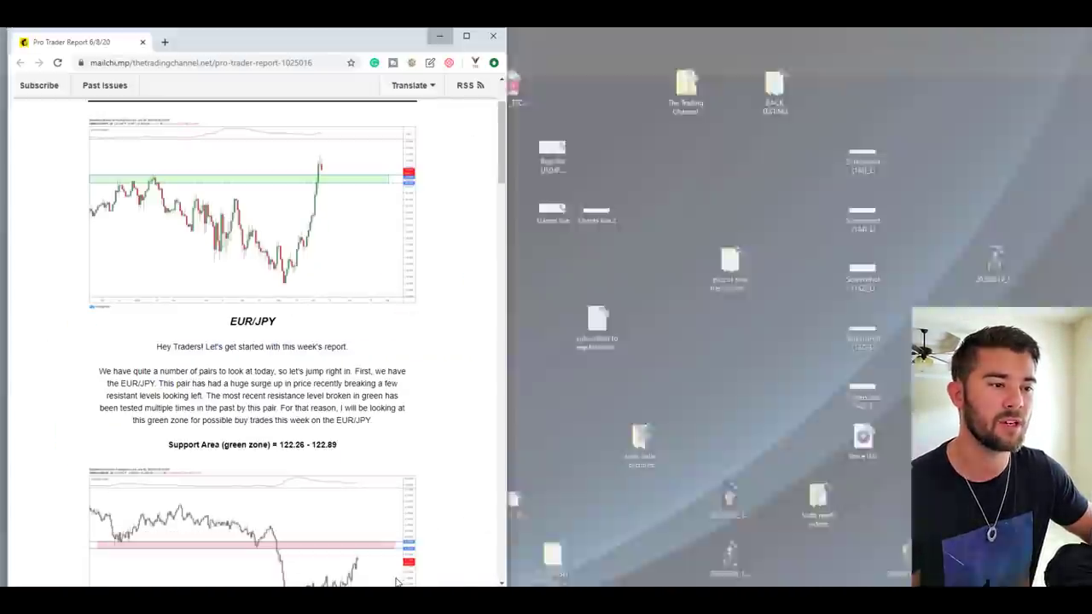
scroll(272, 397, "down", 5)
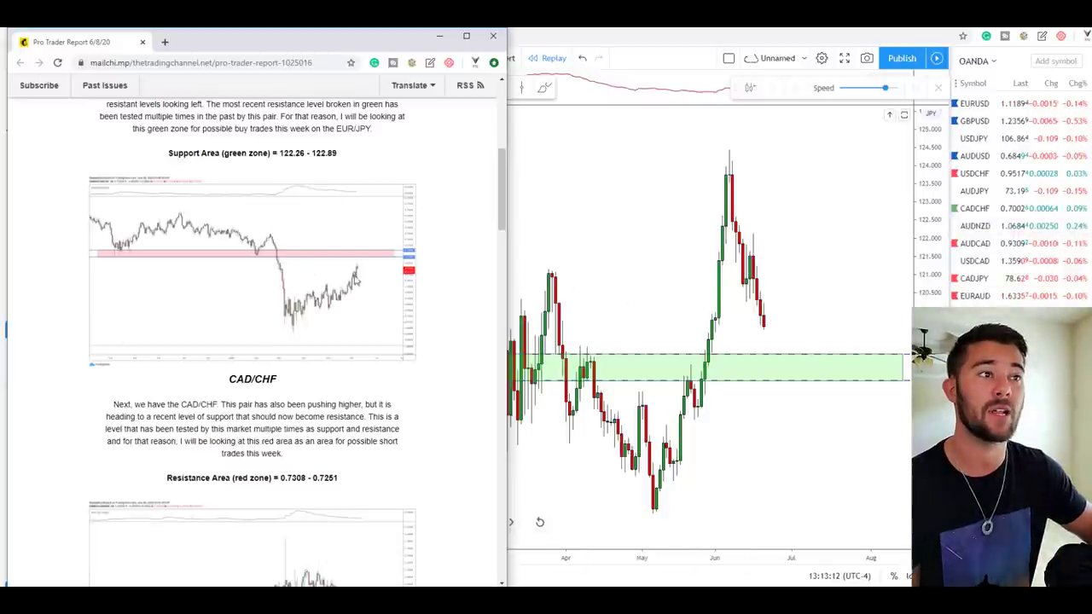
left_click(990, 210)
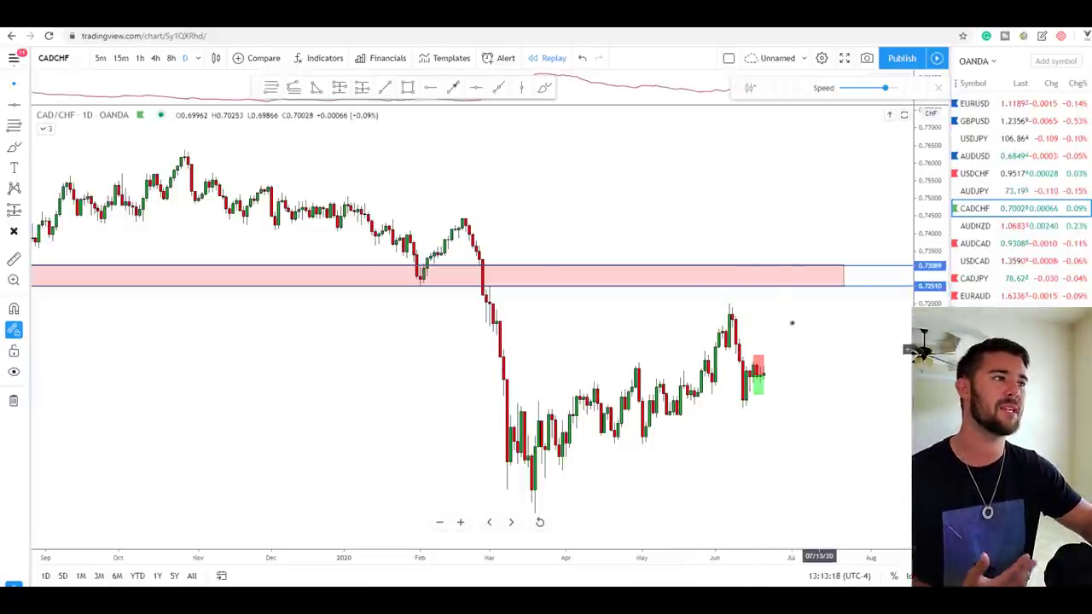
Return to the report, go to the GBP/NZD section, and open the GBPNZD chart in TradingView.
mouse_move(271, 597)
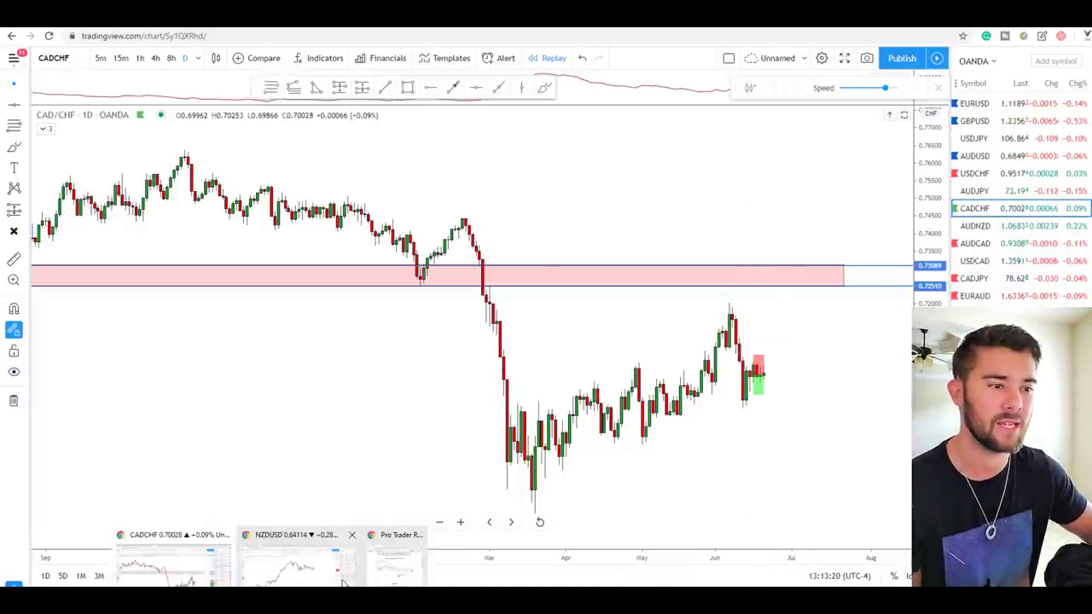
left_click(395, 561)
scroll(351, 452, "down", 4)
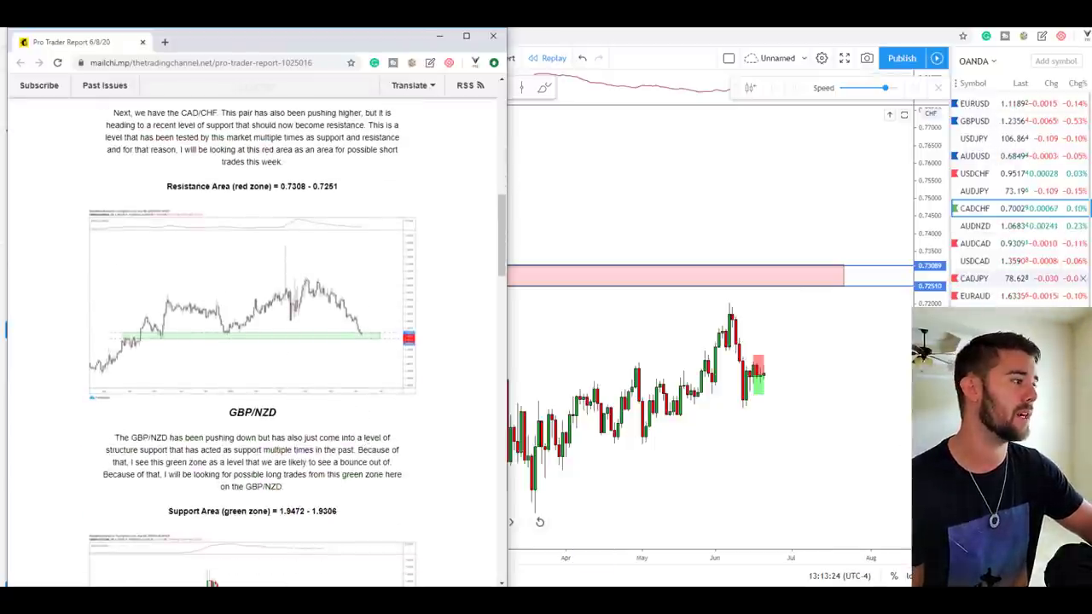
left_click(975, 313)
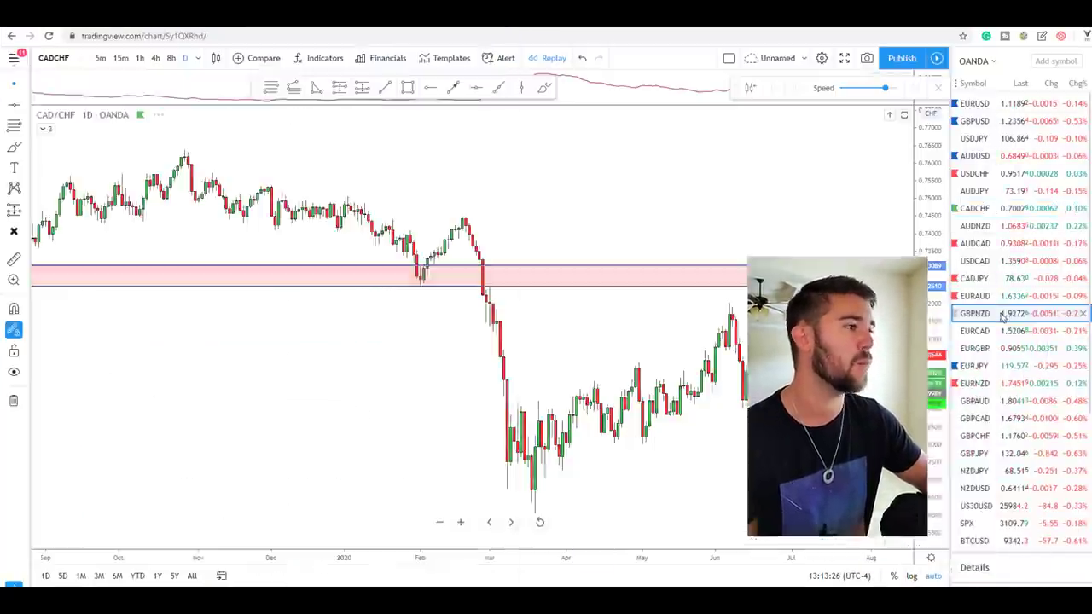
Sketch a wavy line along the green GBPNZD zone, replace it with arrows at its September, October and December reactions, and clear the sketches.
scroll(857, 444, "up", 5)
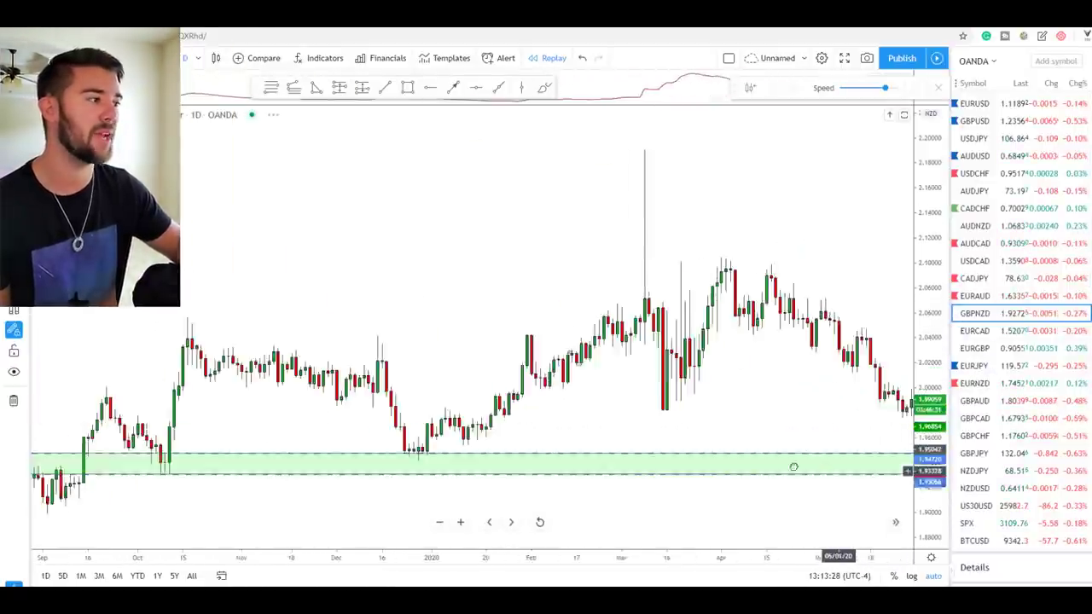
left_click_drag(932, 535, 931, 429)
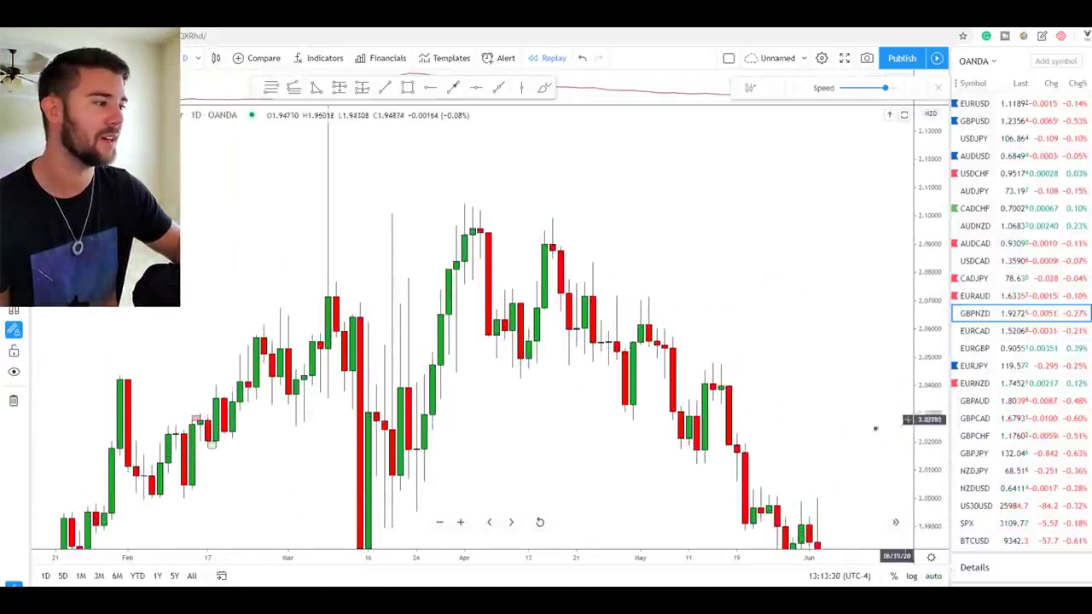
left_click_drag(769, 515, 743, 308)
scroll(743, 329, "up", 2)
left_click_drag(767, 482, 783, 452)
scroll(783, 452, "down", 5)
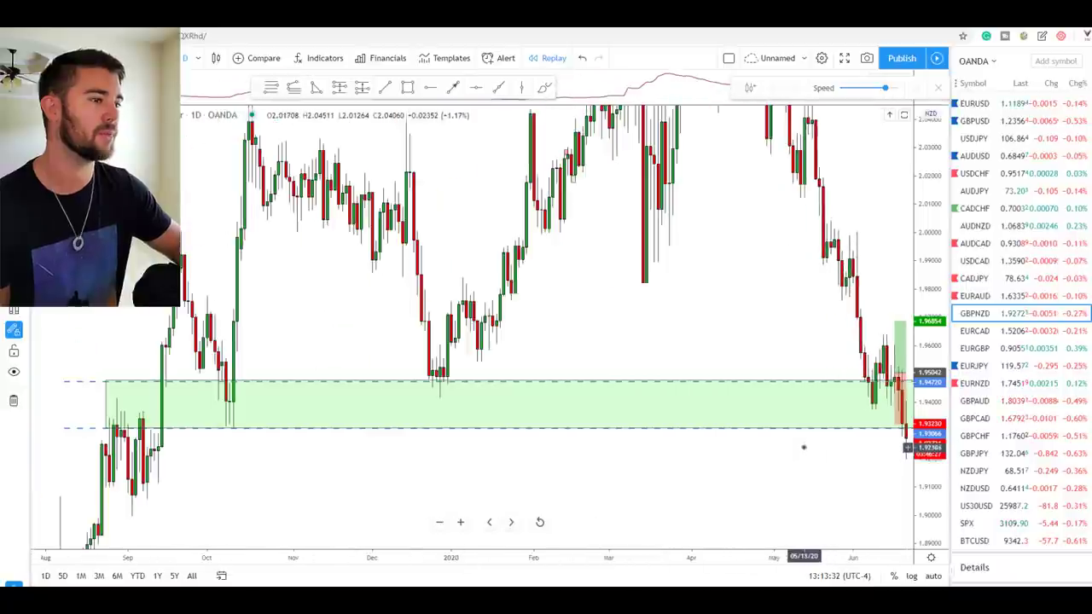
scroll(747, 425, "down", 3)
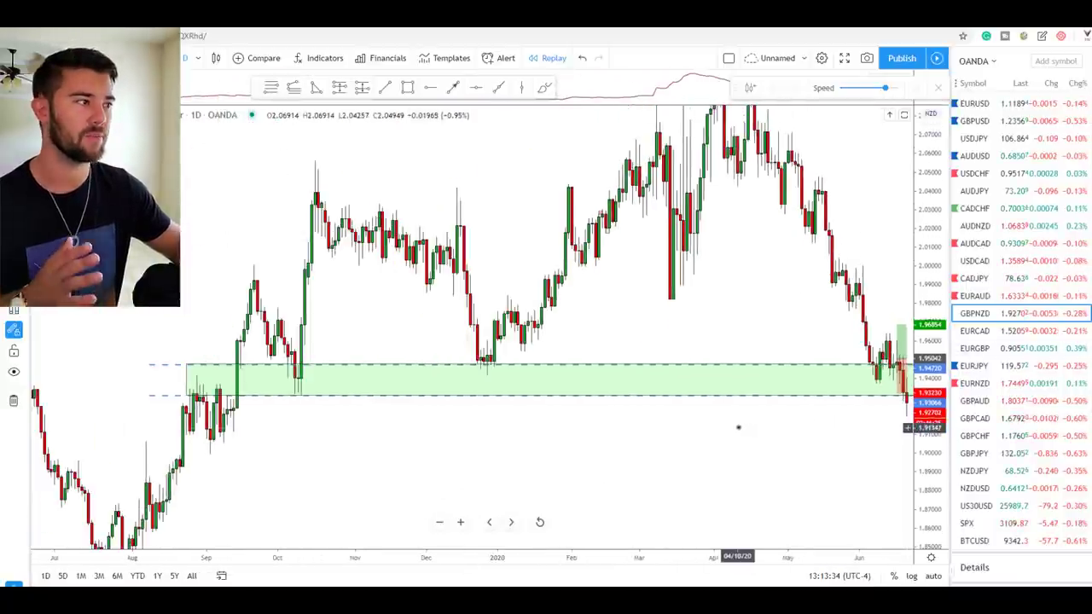
left_click_drag(800, 443, 807, 443)
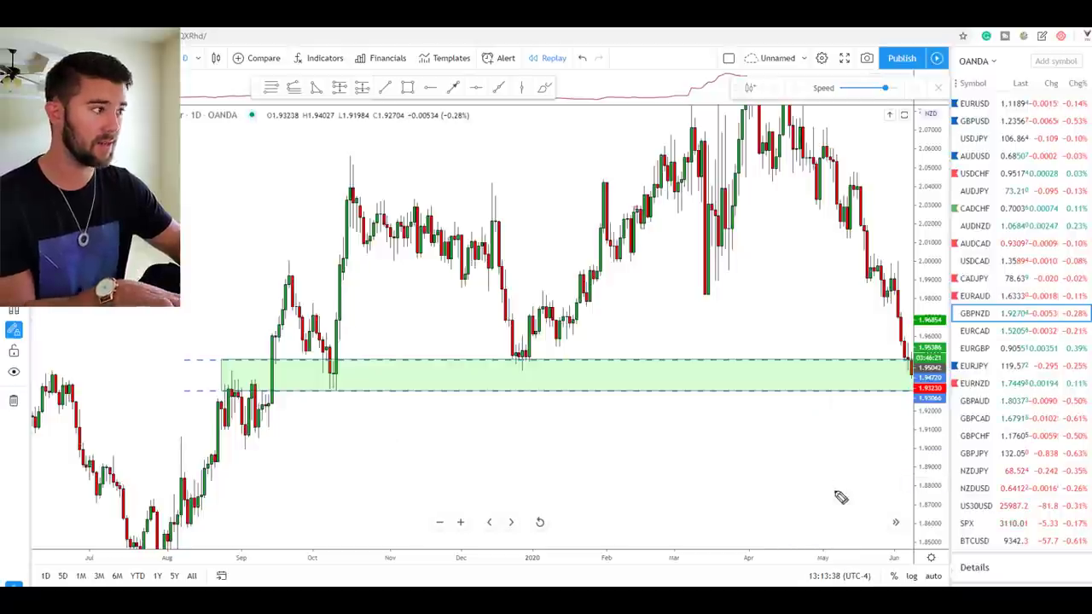
left_click_drag(585, 383, 371, 376)
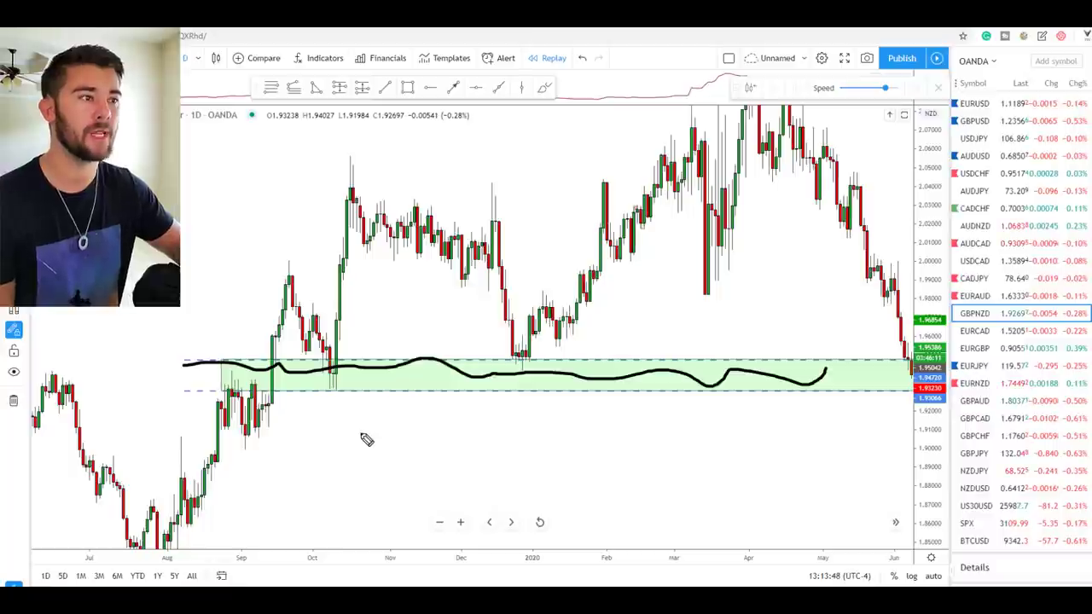
key("ctrl+z")
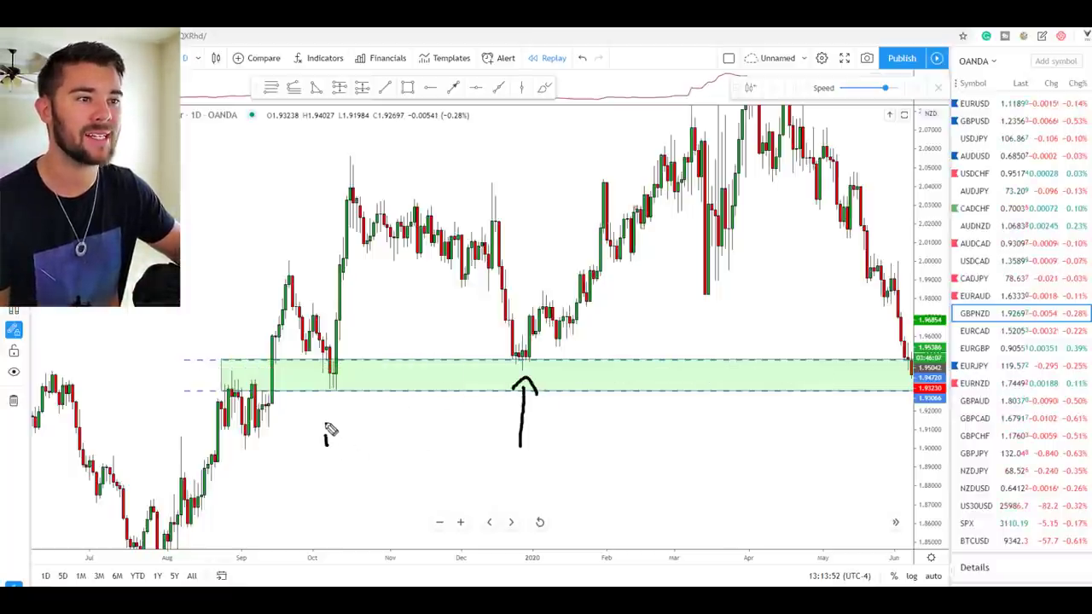
left_click_drag(321, 420, 335, 418)
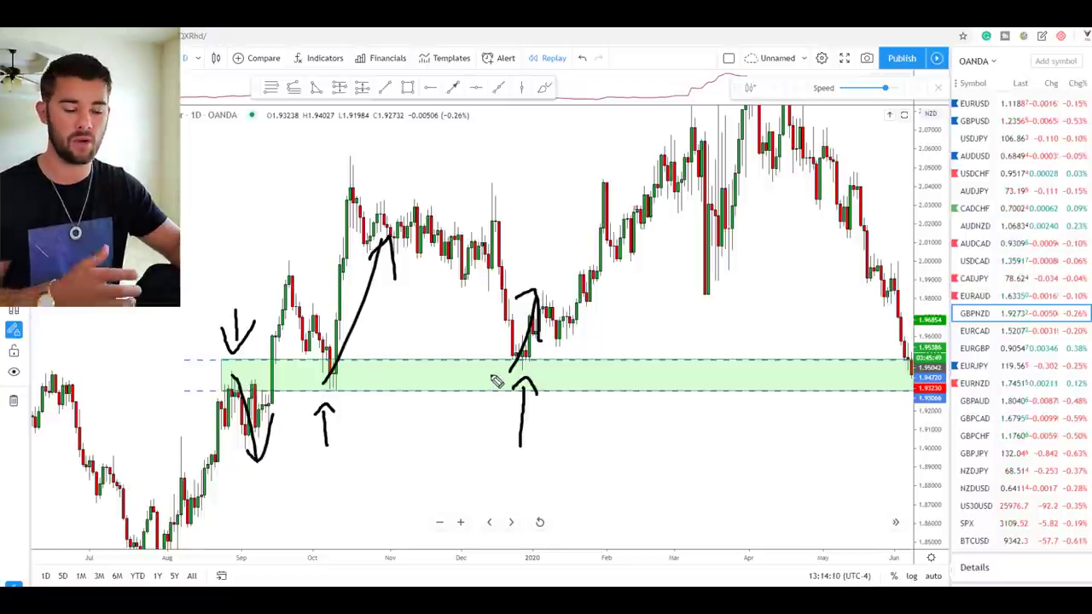
key("Escape")
Measure the price distance from inside the green zone up to above it near mid-May 2020.
left_click_drag(631, 414, 582, 415)
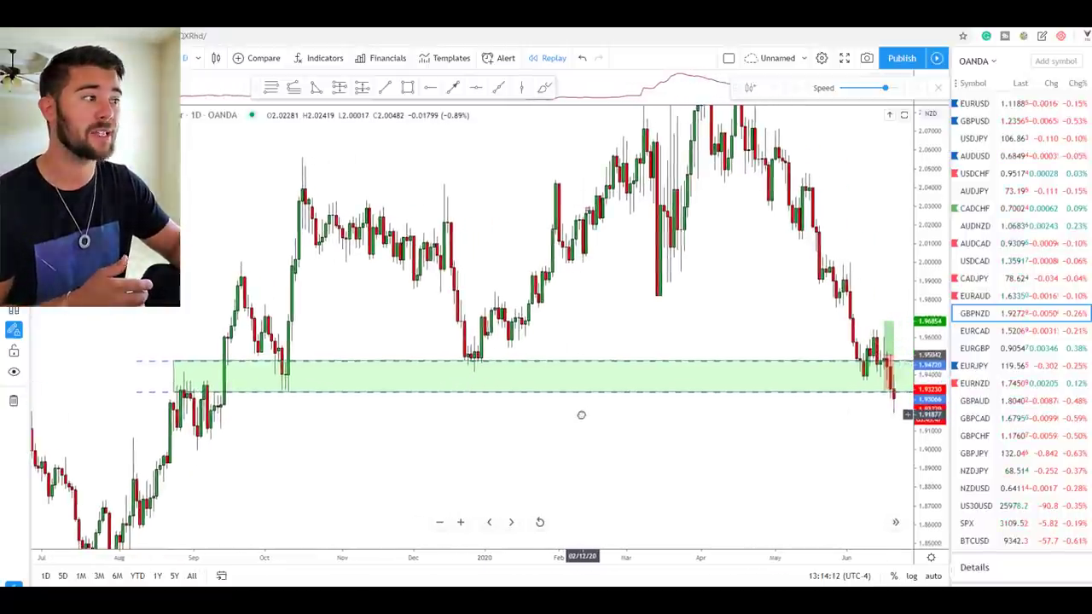
left_click_drag(850, 378, 837, 376)
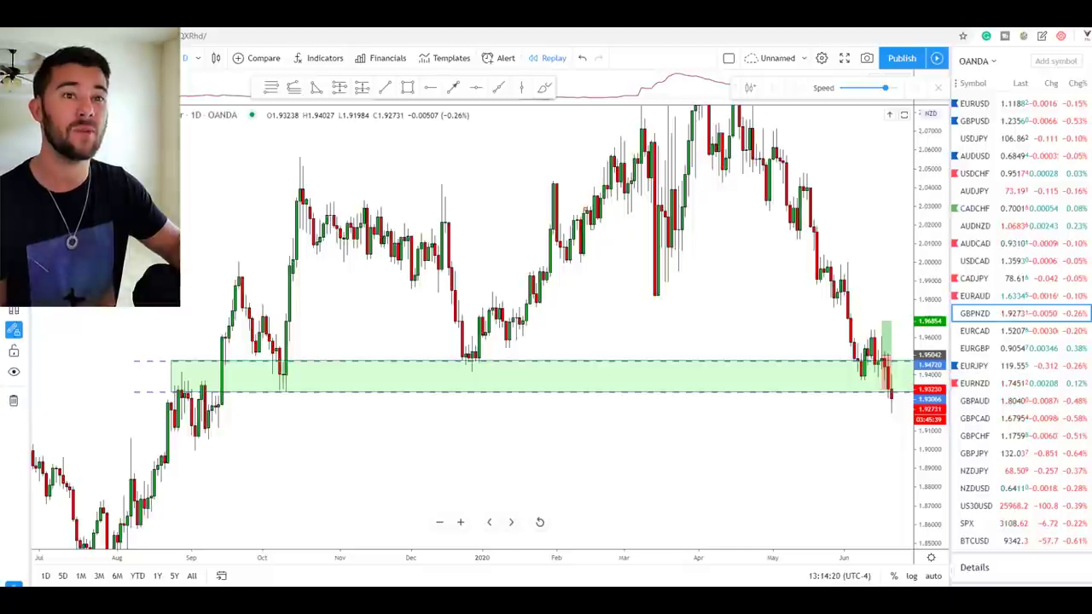
left_click(798, 378, "shift")
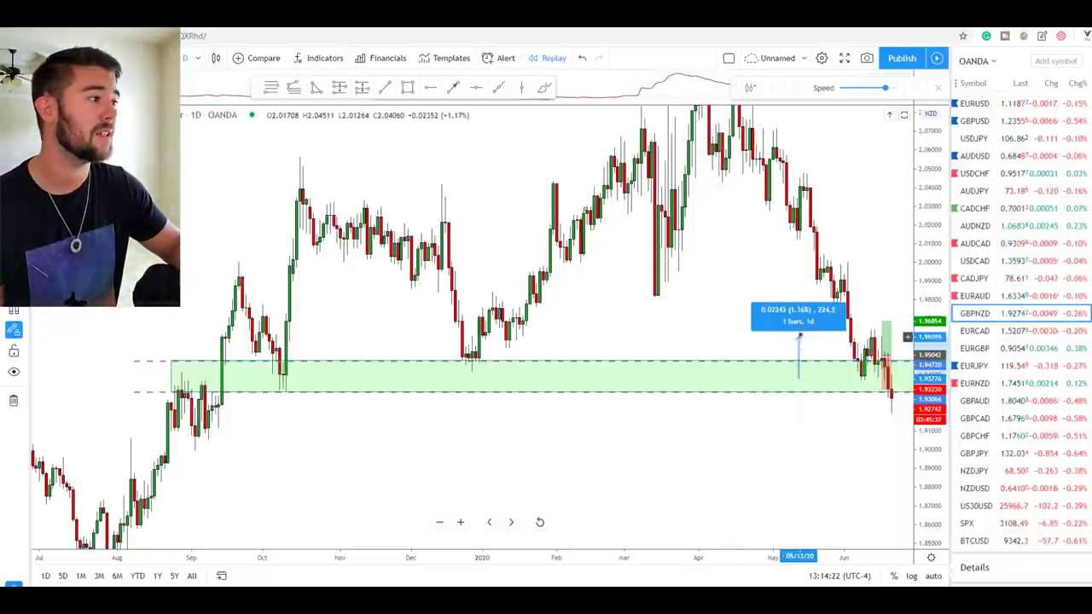
left_click(798, 334)
Switch the GBPNZD chart to the 4-hour timeframe and frame the June candles around the green zone and trade box.
scroll(789, 358, "up", 5)
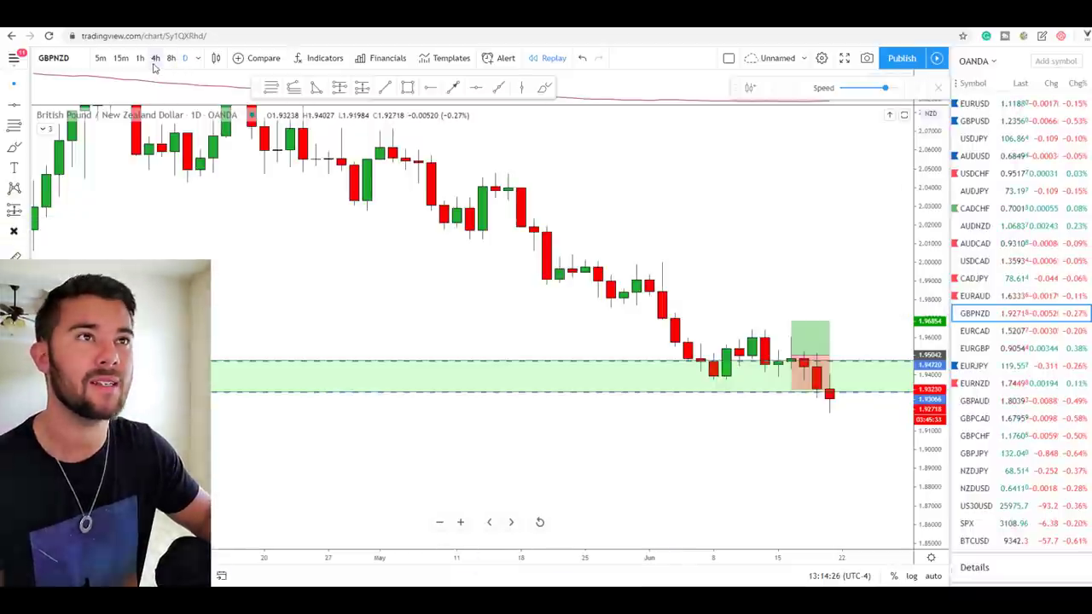
left_click(156, 58)
scroll(675, 265, "down", 5)
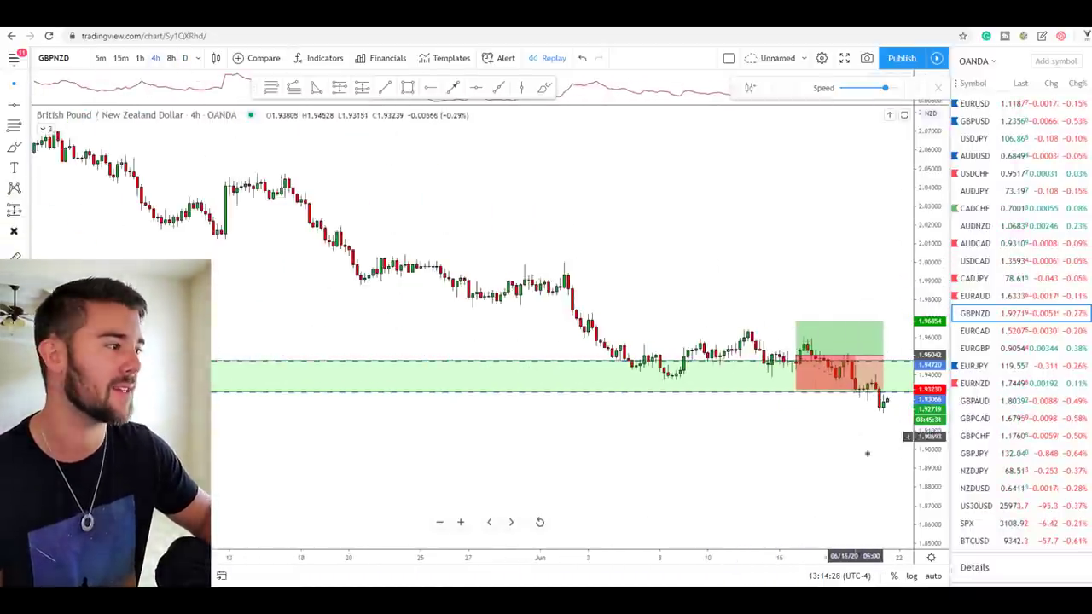
left_click_drag(928, 484, 928, 255)
scroll(838, 317, "down", 2)
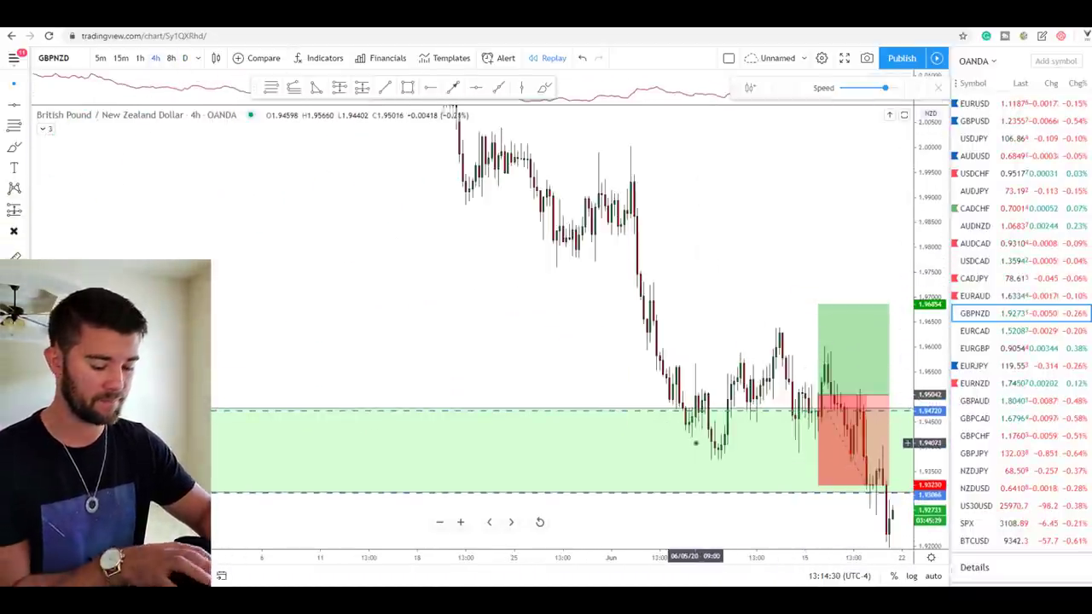
Sketch the June drop and rebound, underline the low, circle the mid-June consolidation, add an upward arrow, and clear the sketch.
key("ctrl+shift+3")
left_click_drag(822, 377, 799, 385)
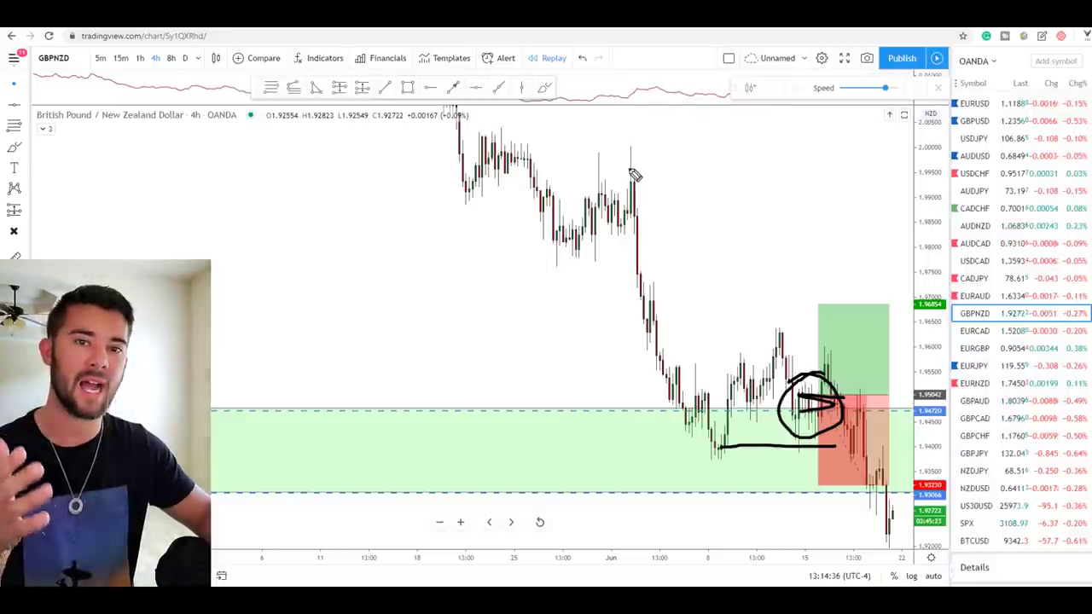
left_click_drag(629, 145, 641, 178)
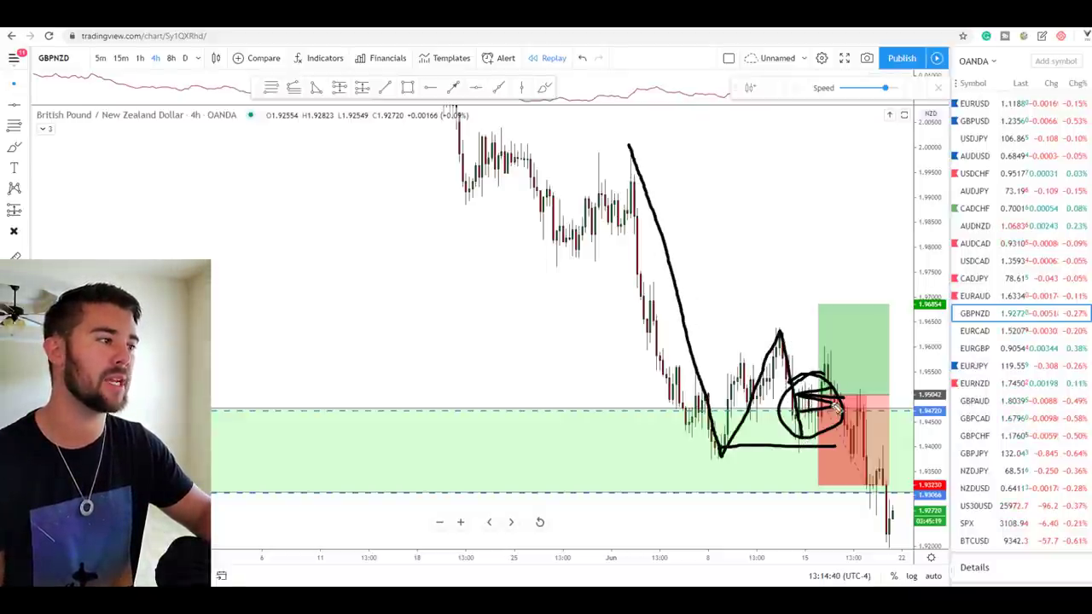
left_click_drag(822, 413, 867, 281)
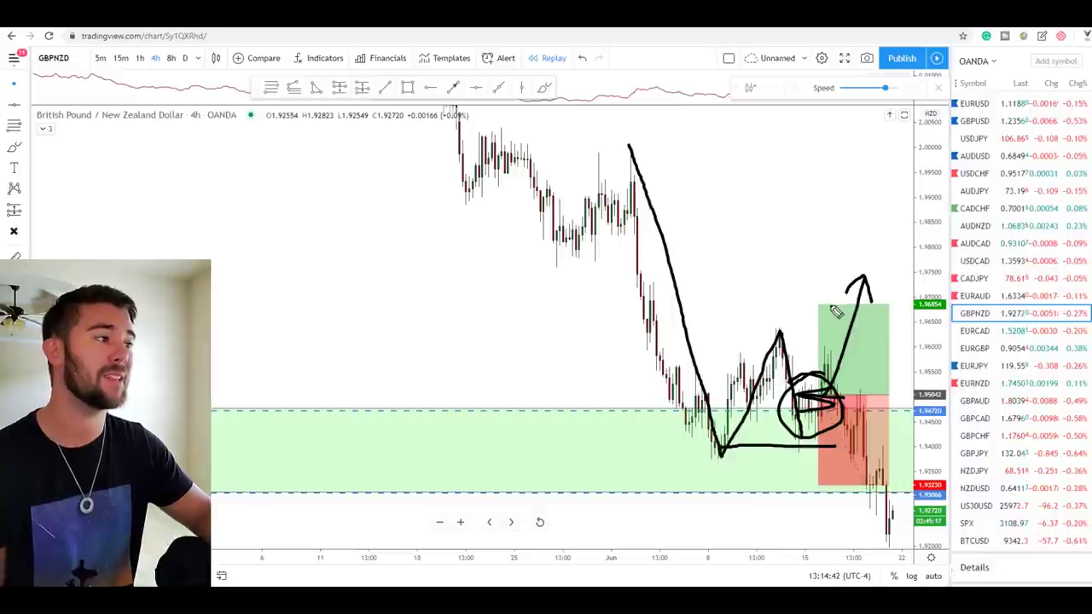
key("Escape")
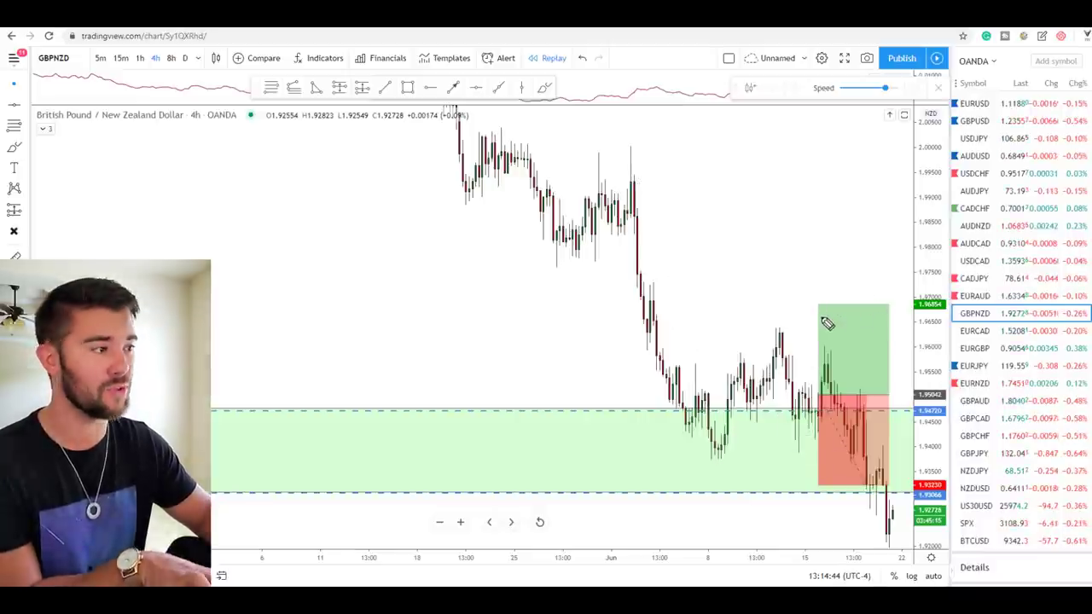
Select the long position box on the 4-hour GBPNZD chart to examine its target and stop, and deselect it.
left_click_drag(768, 305, 745, 305)
left_click(834, 441)
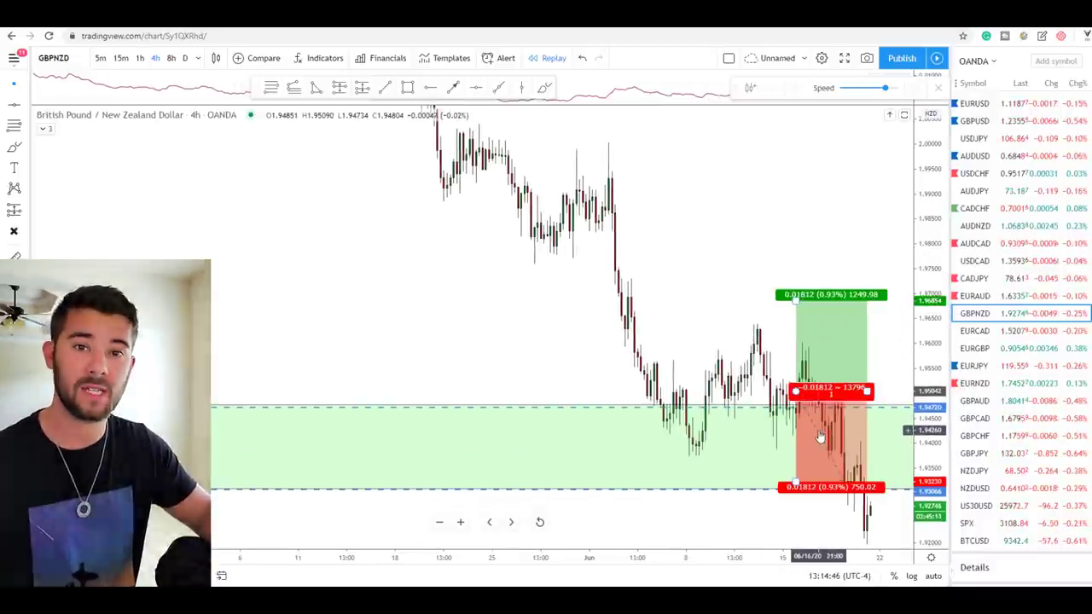
left_click(725, 309)
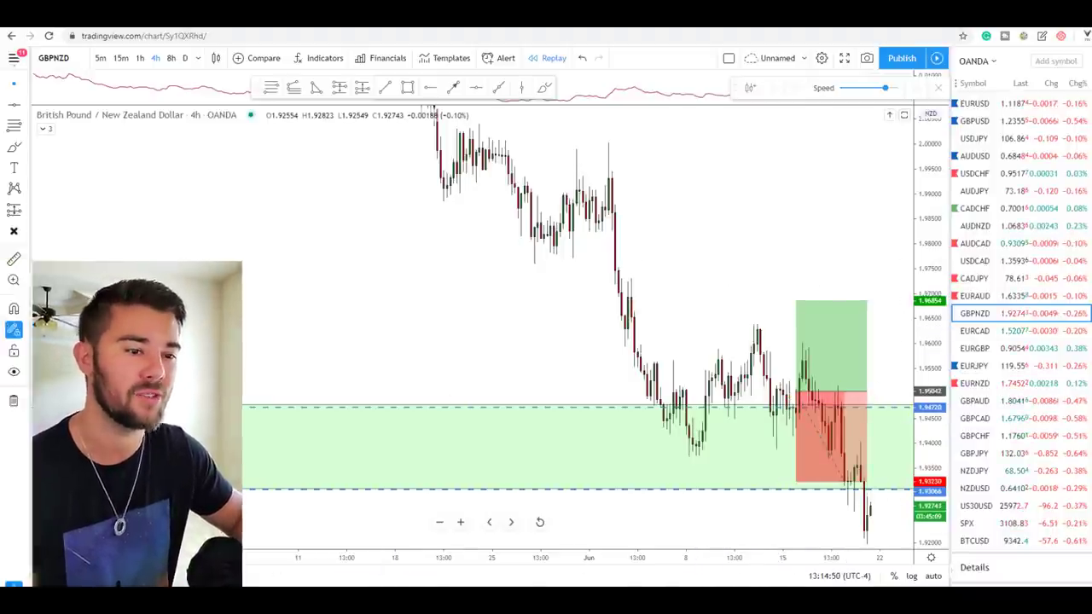
Bring up the Pro Trader Report again and go to its USD/CAD section.
mouse_move(271, 597)
left_click(392, 559)
scroll(331, 431, "up", 3)
scroll(332, 433, "down", 4)
scroll(331, 432, "down", 2)
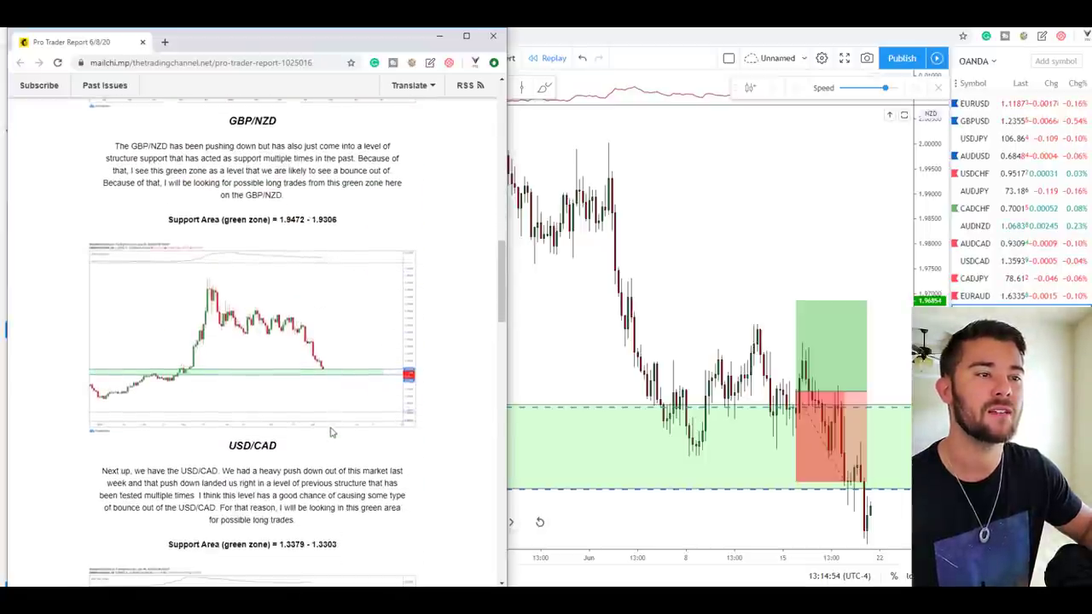
left_click(445, 38)
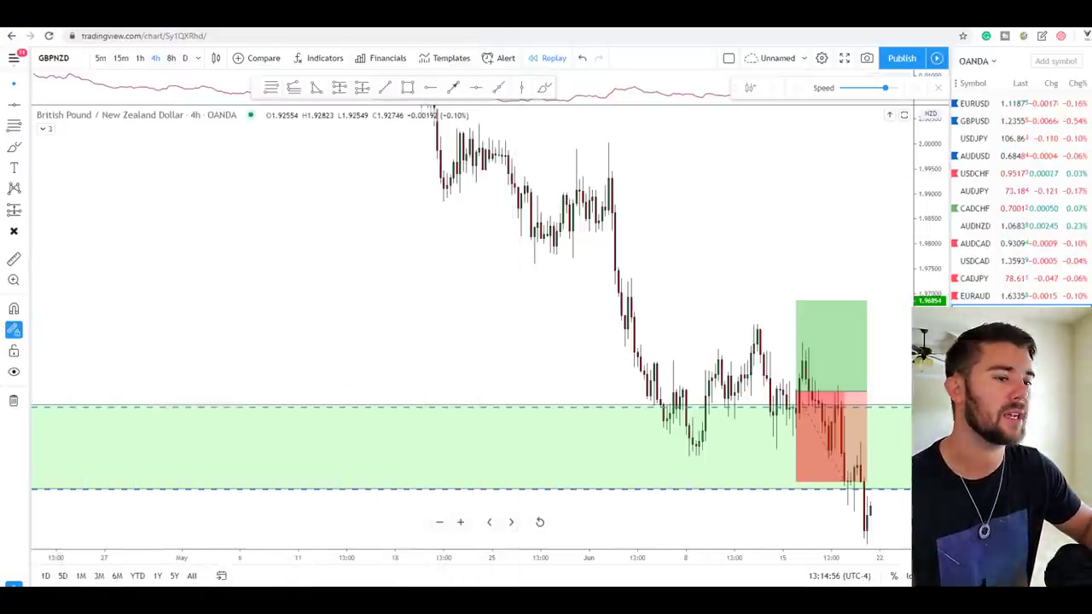
left_click(393, 555)
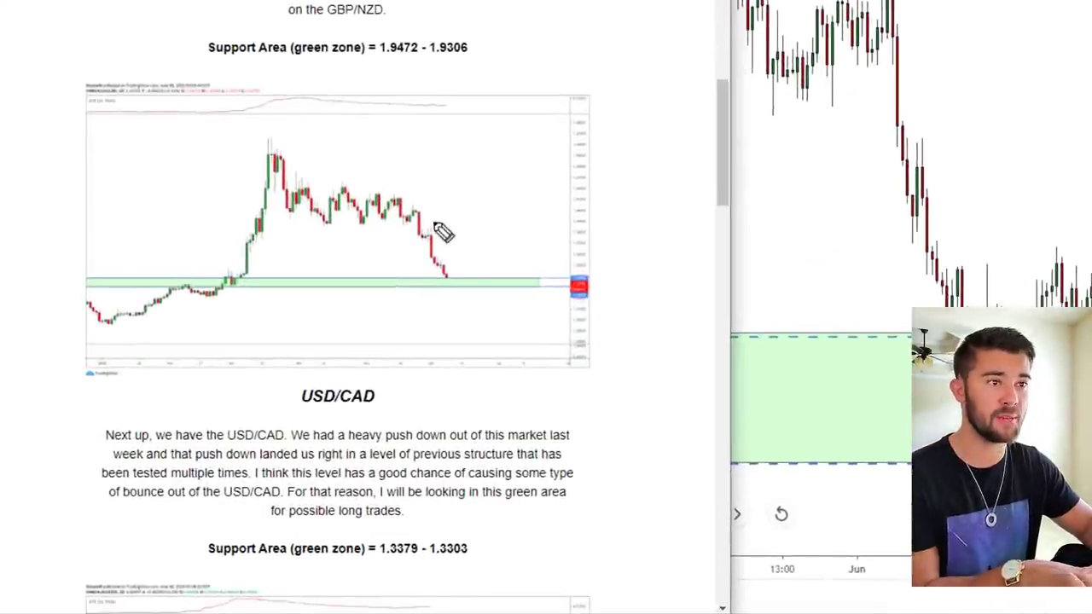
Sketch the decline from the peak to the green zone on the report's USD/CAD chart, underline the zone, and clear the sketch.
left_click_drag(271, 155, 441, 271)
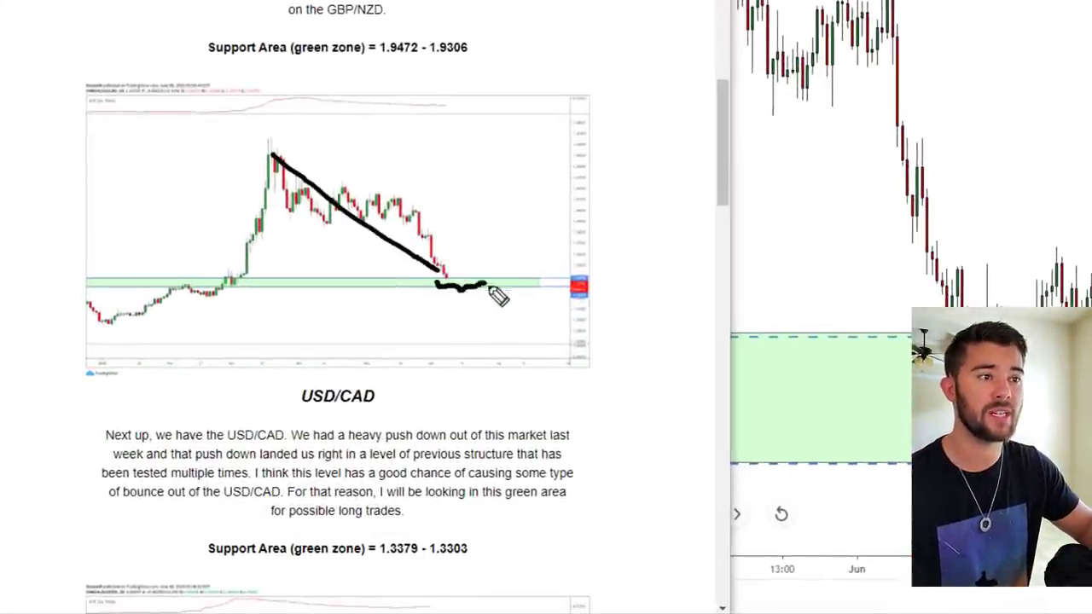
key("e")
key("Escape")
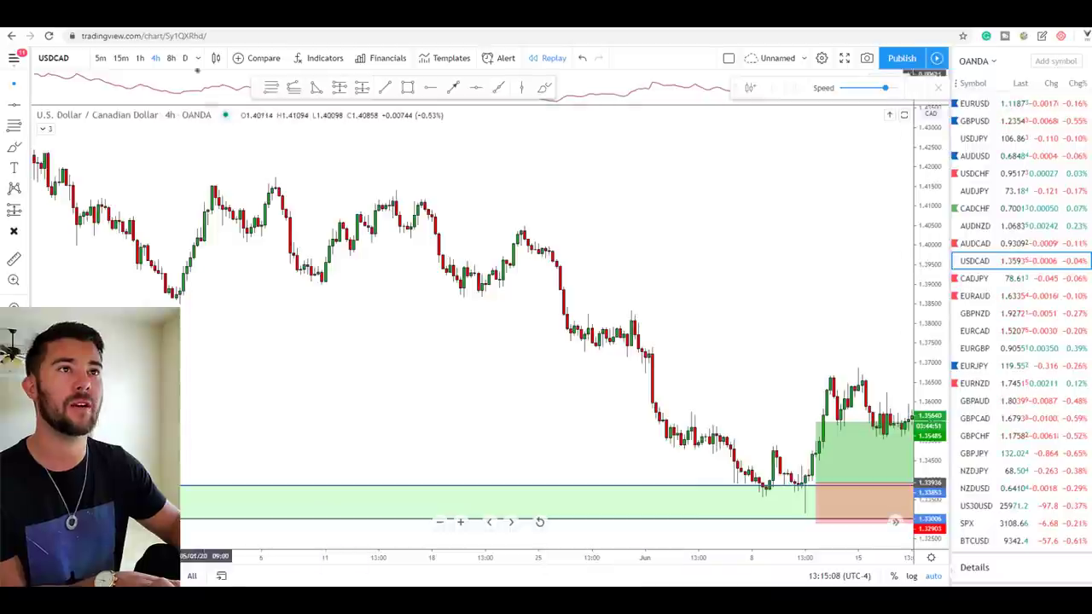
Switch the USDCAD chart to the daily timeframe, sketch a wavy line along the green zone, and clear the sketch.
left_click(184, 58)
scroll(696, 339, "down", 1)
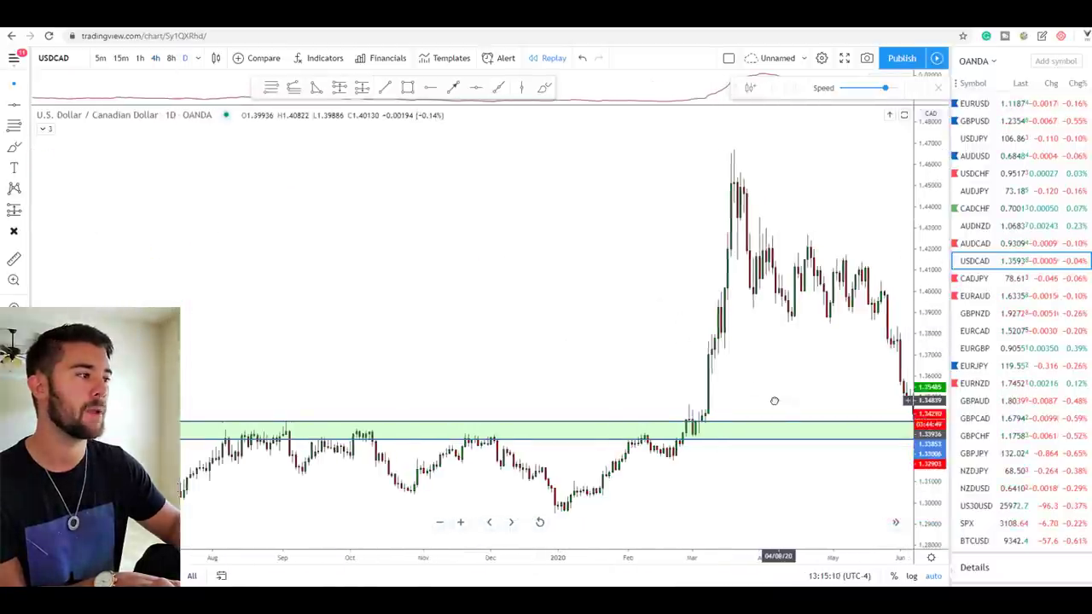
scroll(772, 493, "down", 1)
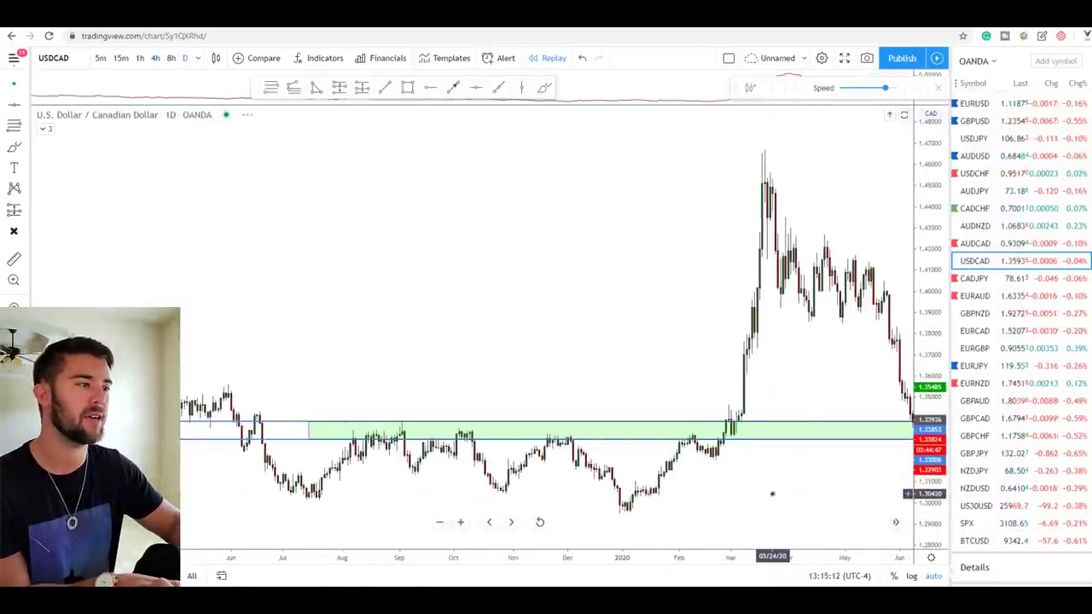
left_click_drag(331, 433, 445, 437)
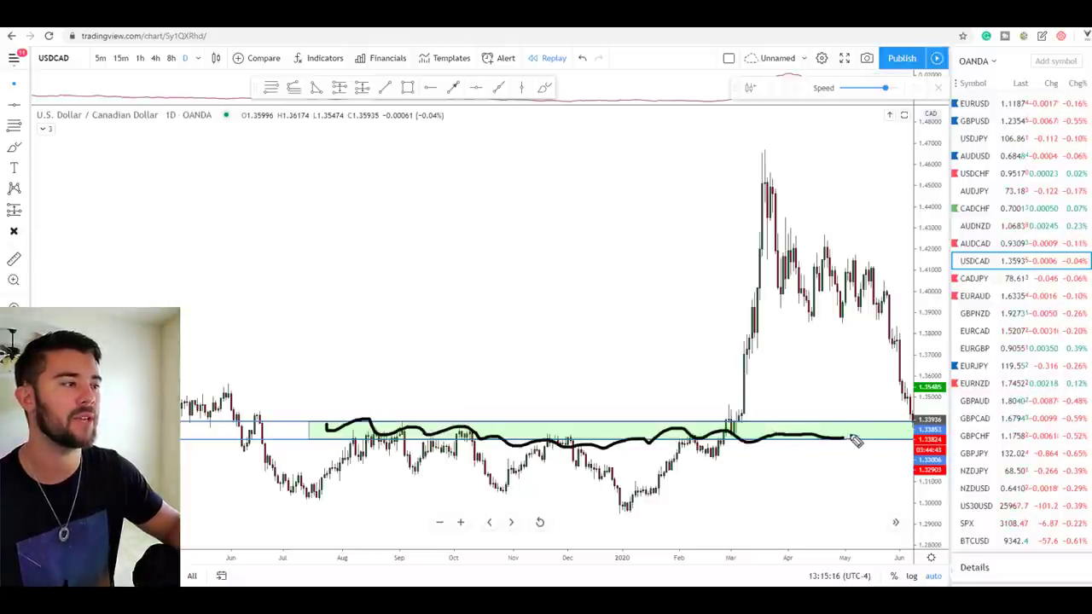
key("Escape")
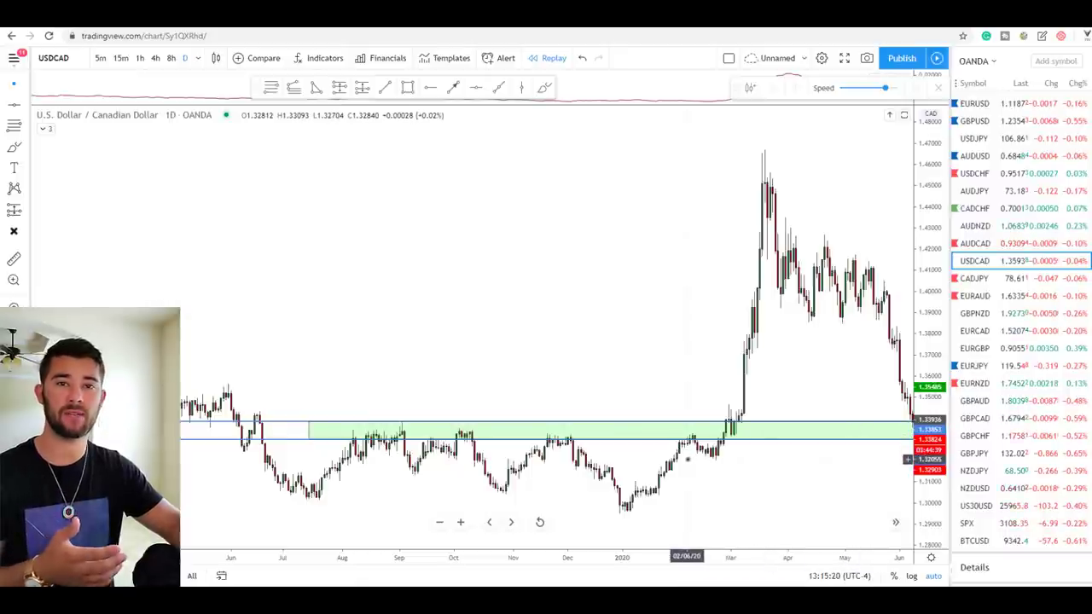
Sketch arrows at the past highs in the green zone and lines along their declines on the daily USDCAD chart, and clear the sketch.
left_click_drag(402, 390, 403, 418)
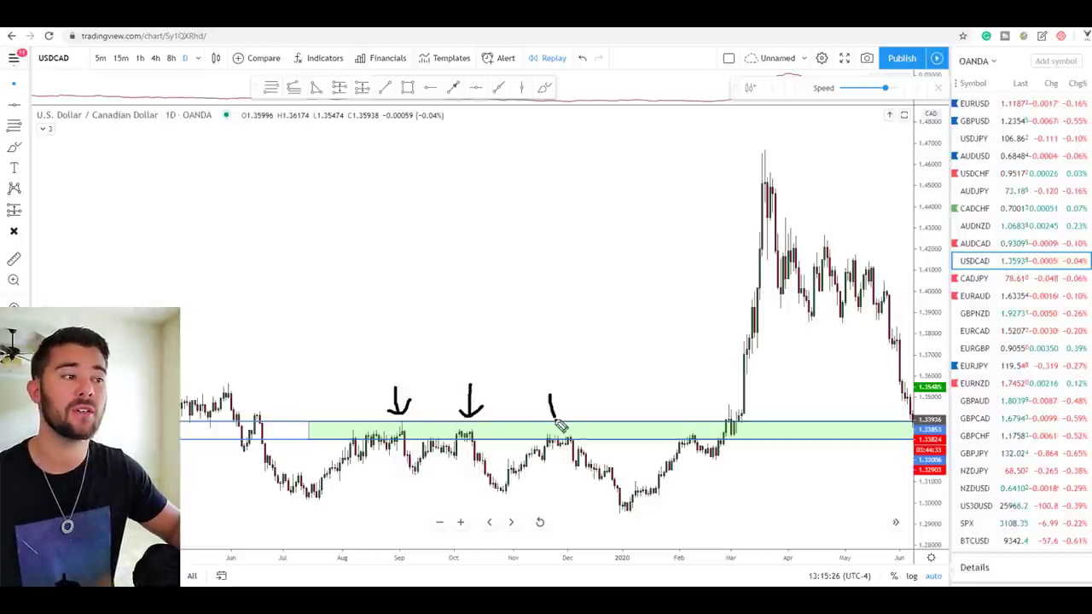
left_click_drag(687, 394, 687, 423)
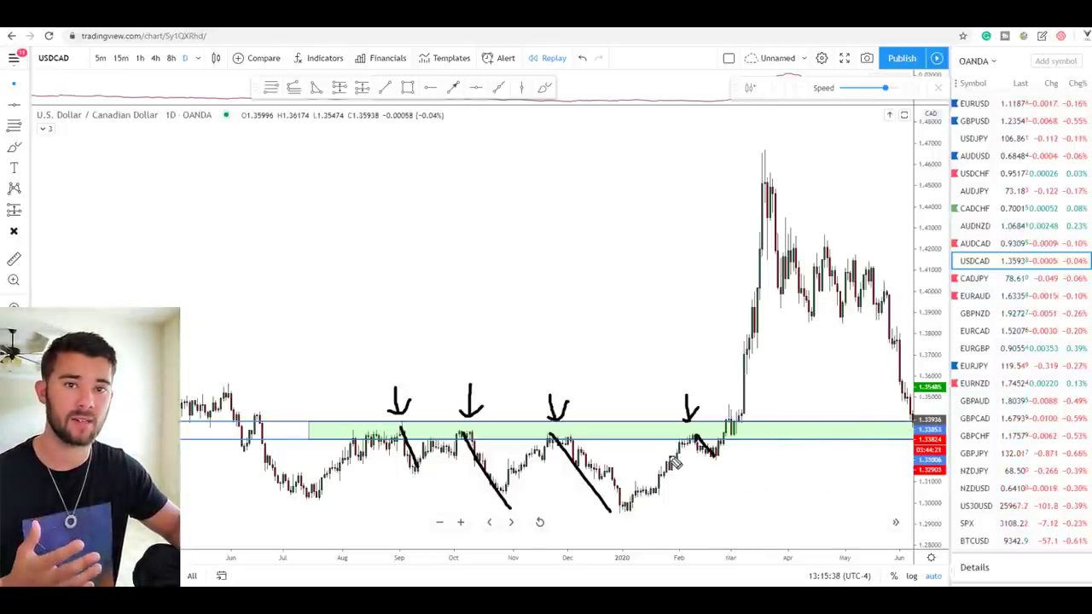
left_click_drag(834, 432, 866, 409)
key("Escape")
Start the USDCAD bar replay from the early-June candle that reaches the green zone, and switch to the 4-hour timeframe.
left_click_drag(850, 468, 846, 468)
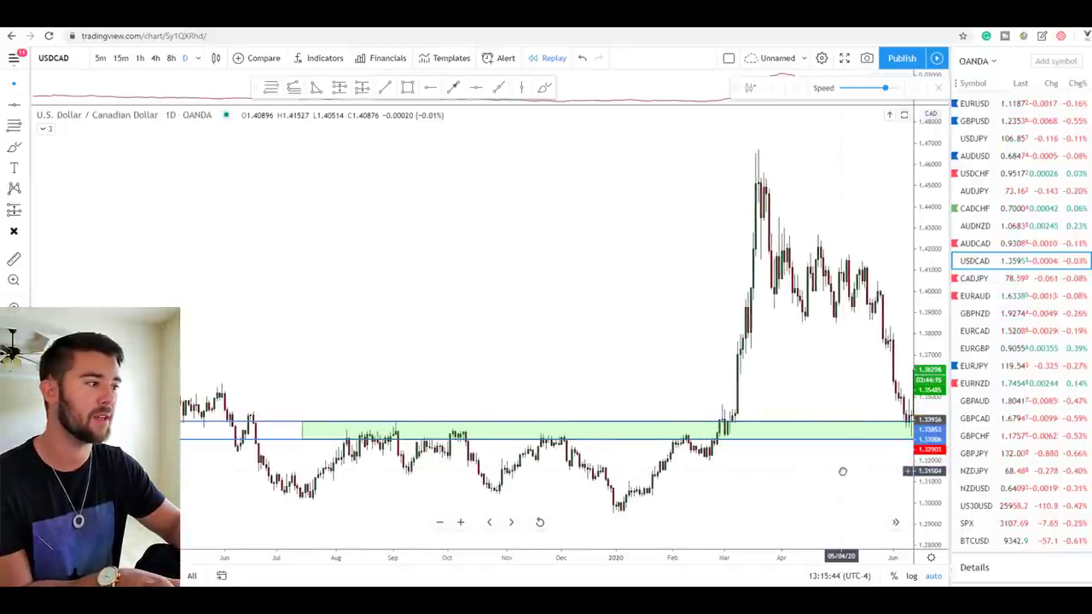
left_click(750, 89)
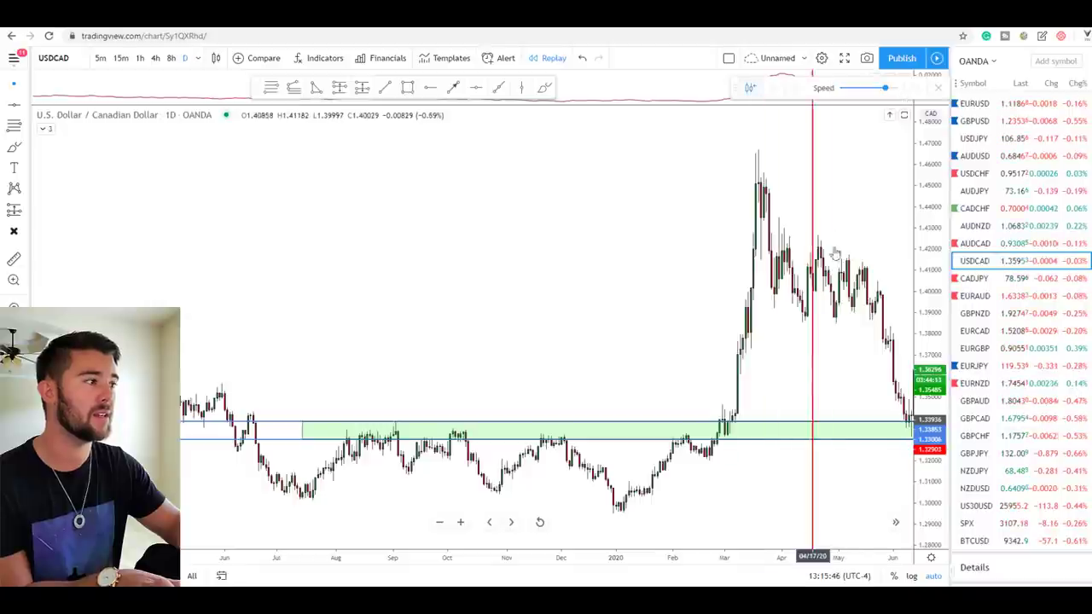
left_click(910, 351)
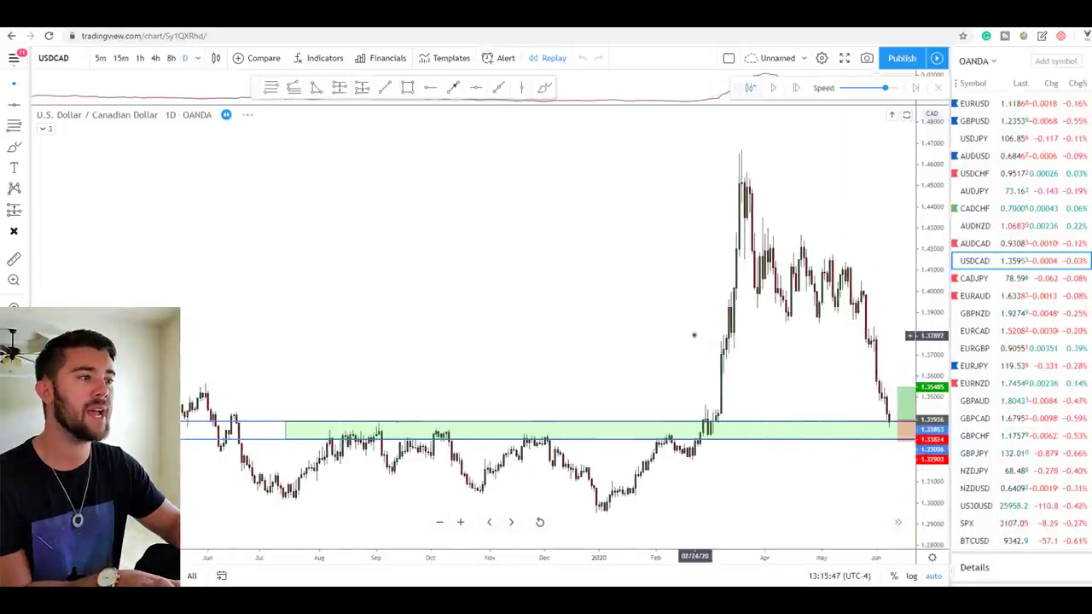
left_click(156, 58)
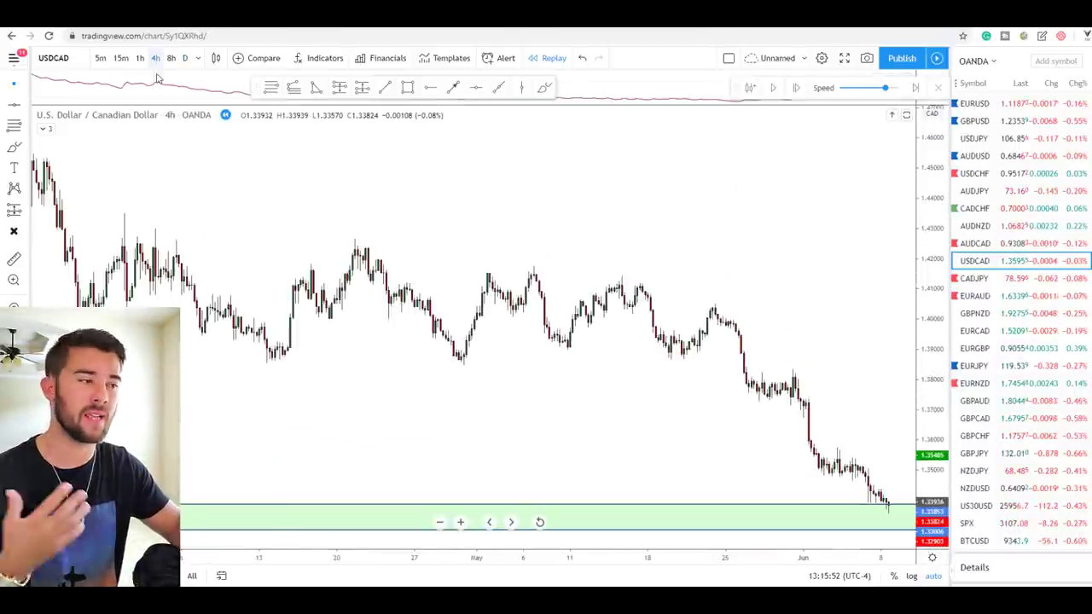
Advance the 4-hour USDCAD replay candle by candle through the bounce until price pulls back to the green zone.
scroll(828, 279, "up", 3)
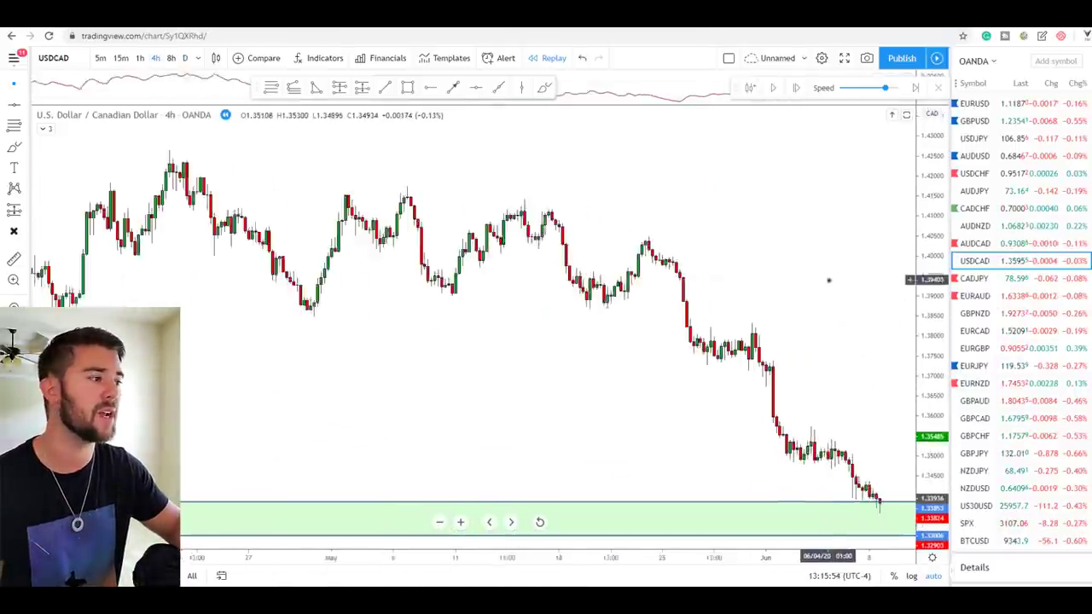
scroll(828, 280, "up", 3)
left_click_drag(838, 315, 756, 320)
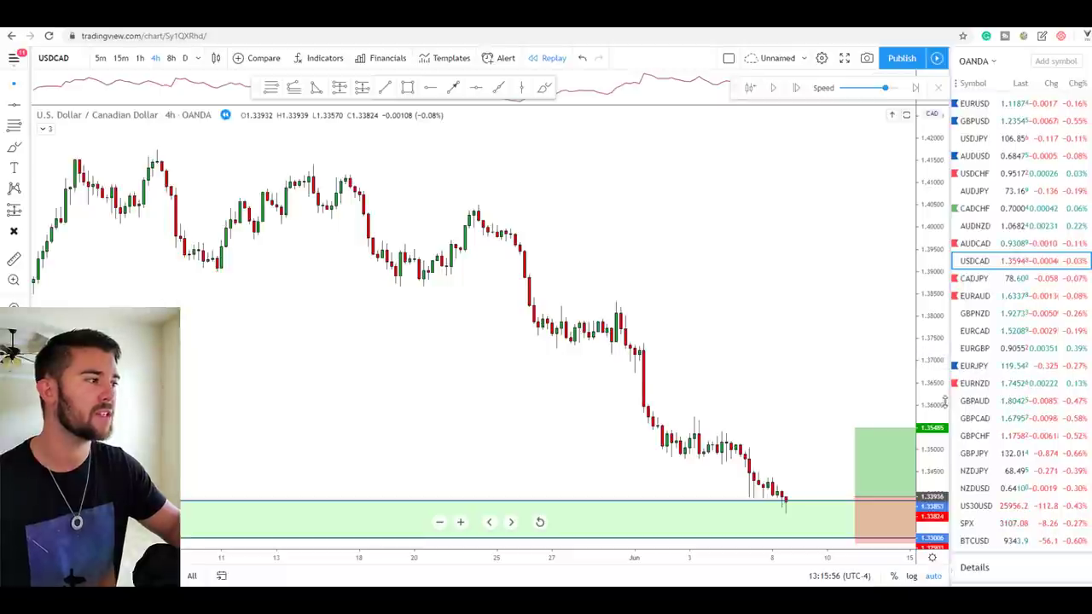
left_click_drag(779, 361, 725, 293)
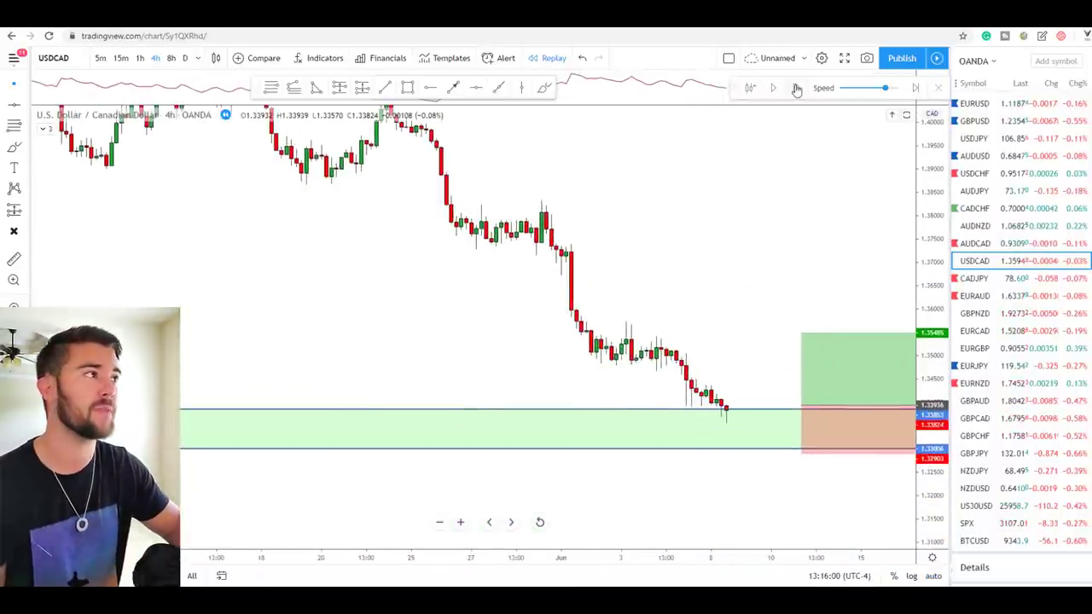
left_click(796, 89)
left_click(796, 90)
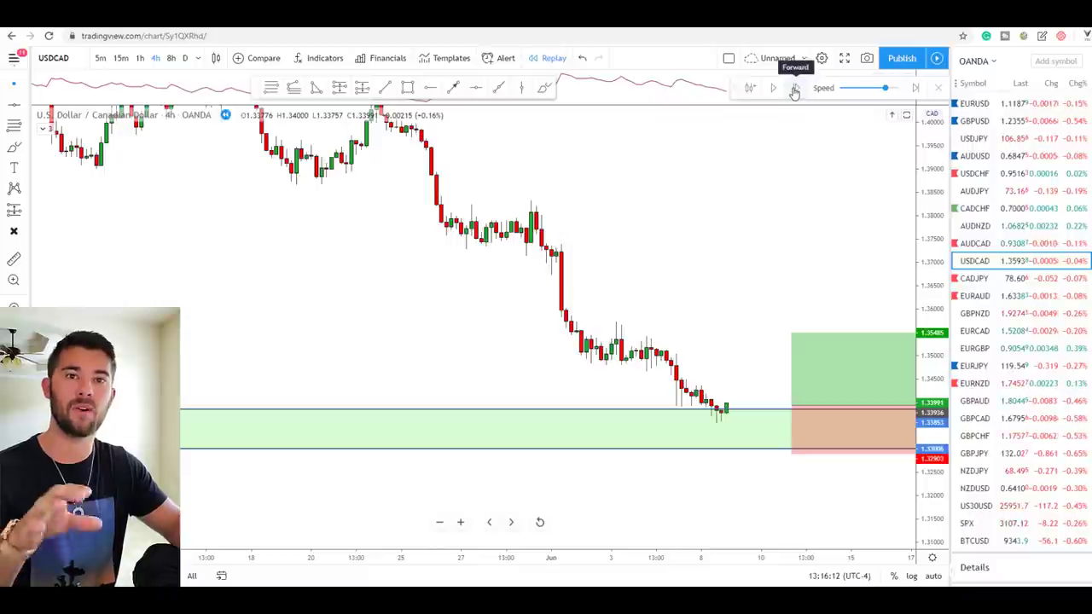
left_click(794, 89)
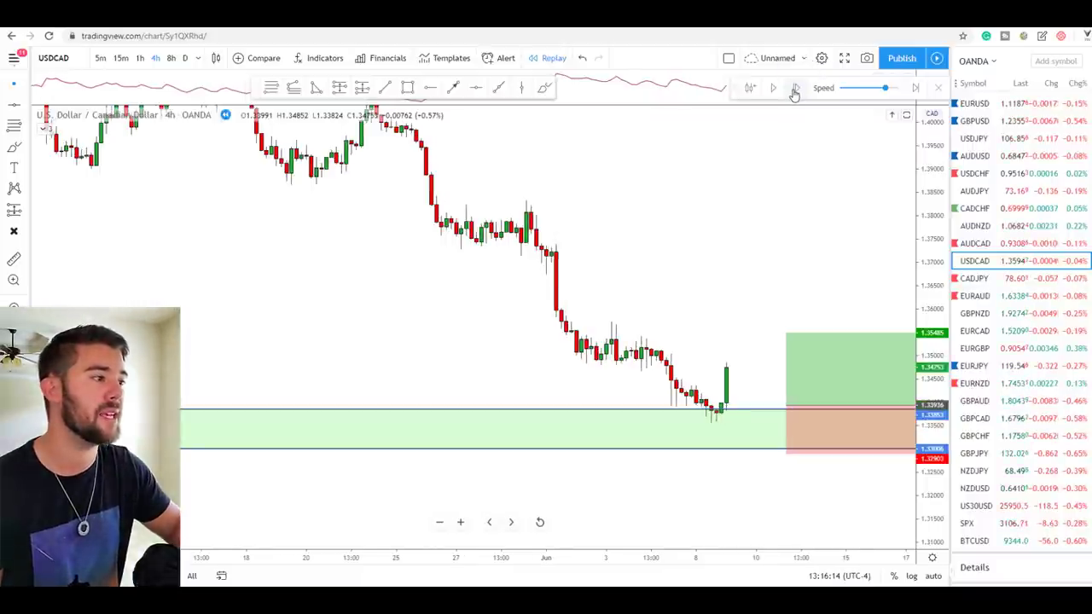
left_click(794, 91)
left_click(794, 91)
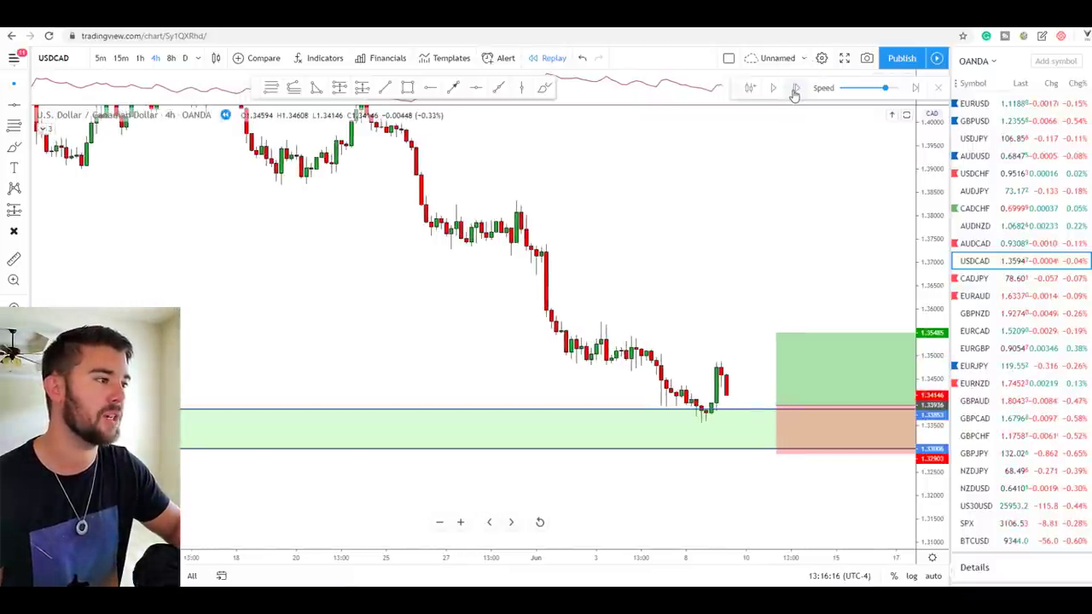
left_click(794, 91)
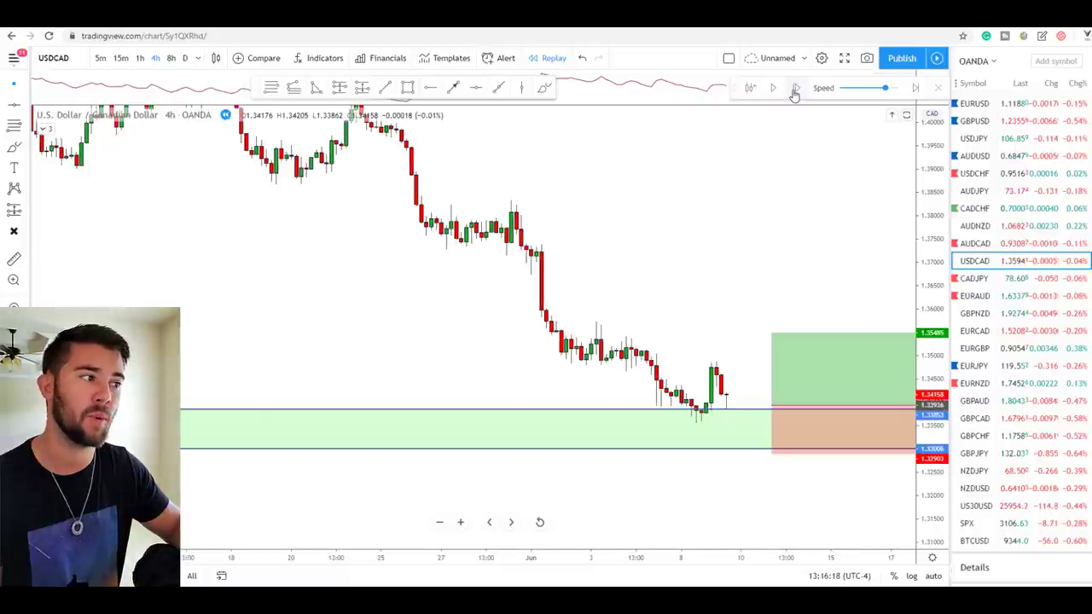
left_click(794, 90)
left_click(794, 91)
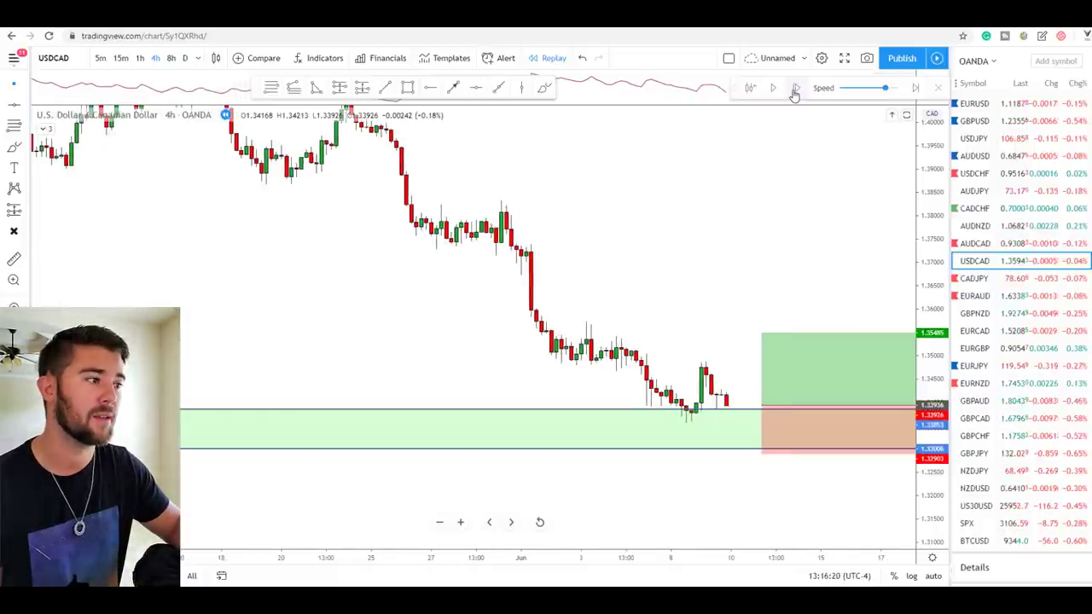
left_click(794, 91)
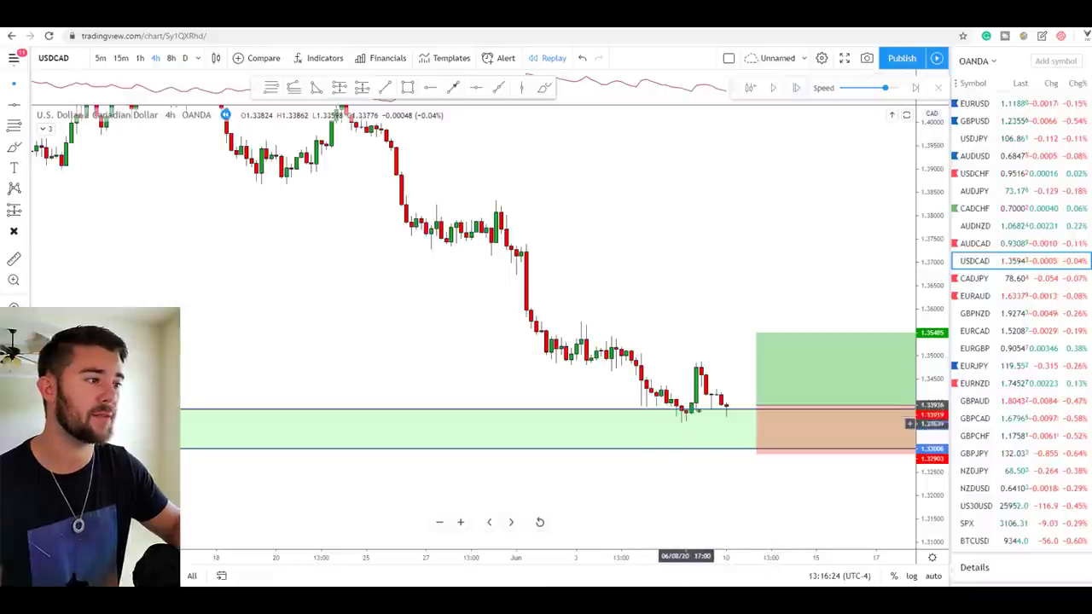
Sketch the decline into the green zone, the bounce and the pullback on the 4-hour USDCAD chart, and clear the sketch.
scroll(675, 420, "up", 7)
left_click_drag(759, 497, 804, 507)
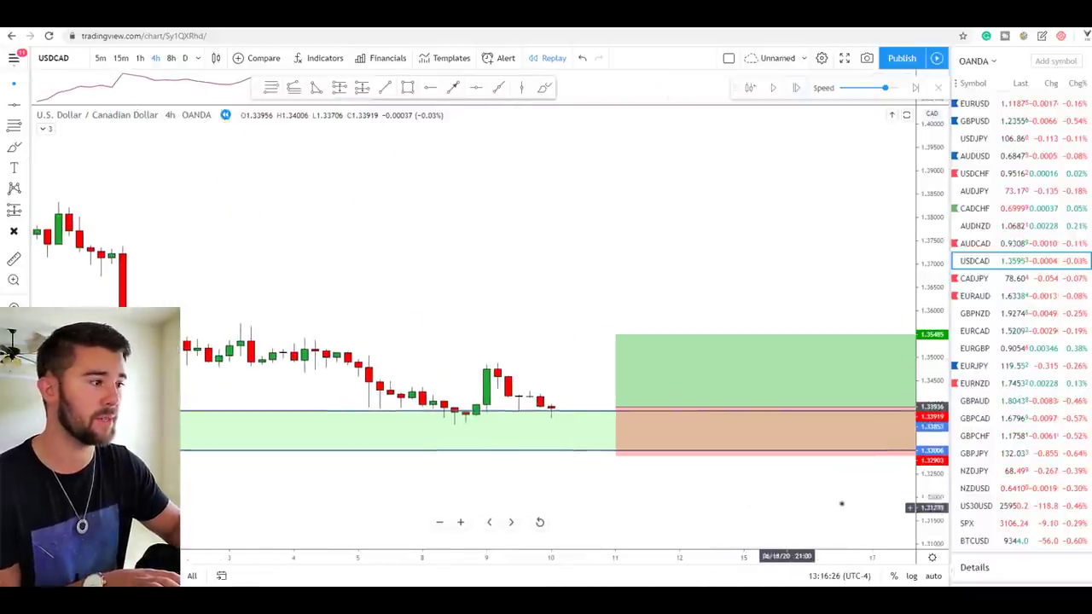
left_click_drag(925, 525, 925, 359)
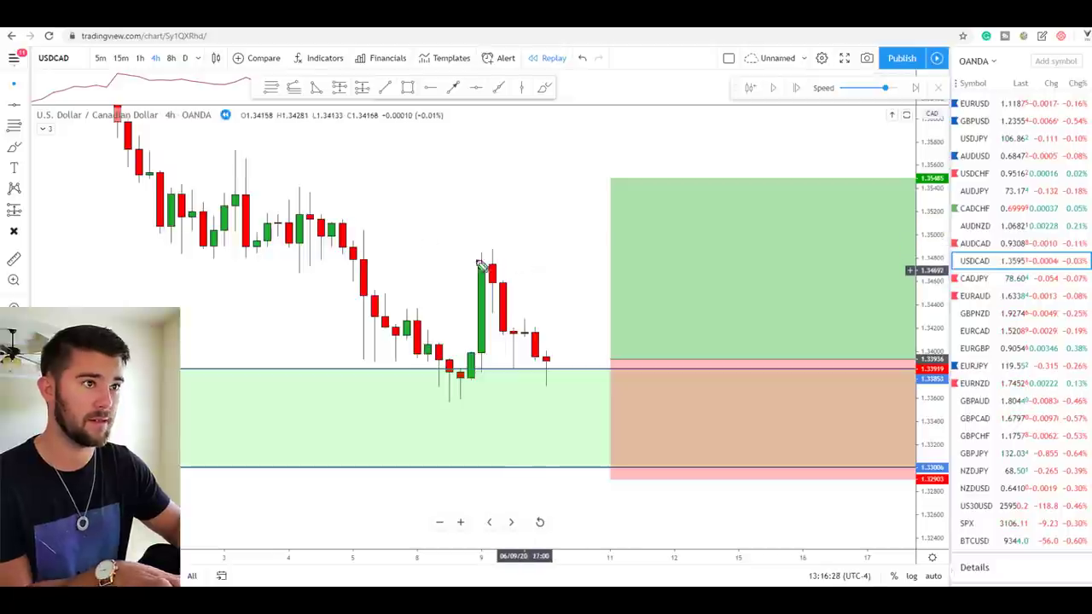
mouse_move(235, 156)
left_mouse_down()
mouse_move(453, 400)
mouse_move(479, 282)
left_mouse_up()
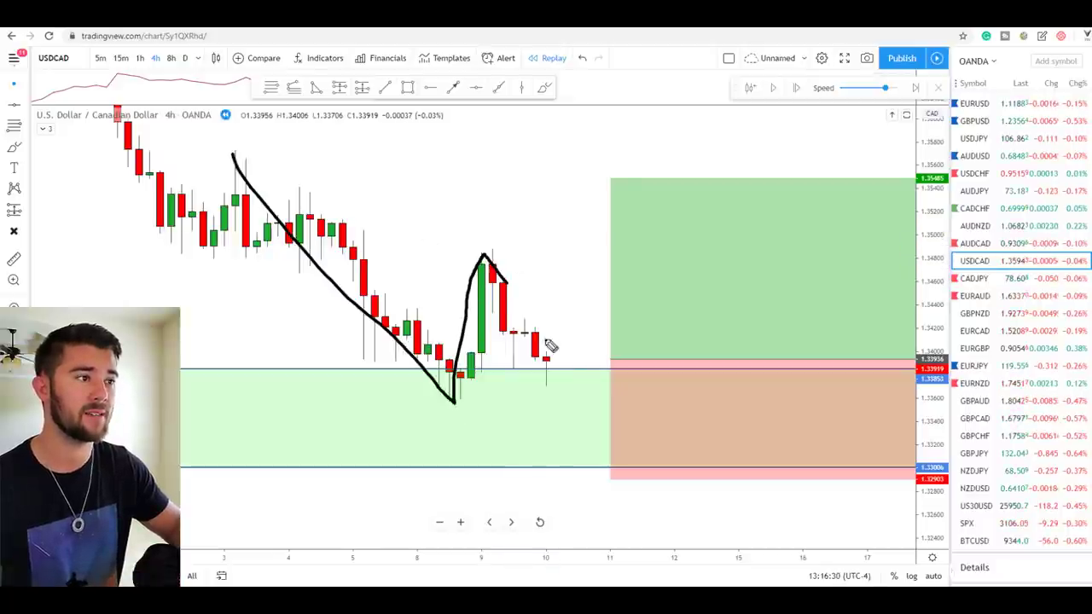
mouse_move(550, 367)
left_mouse_down()
mouse_move(542, 375)
mouse_move(547, 361)
left_mouse_up()
key("Escape")
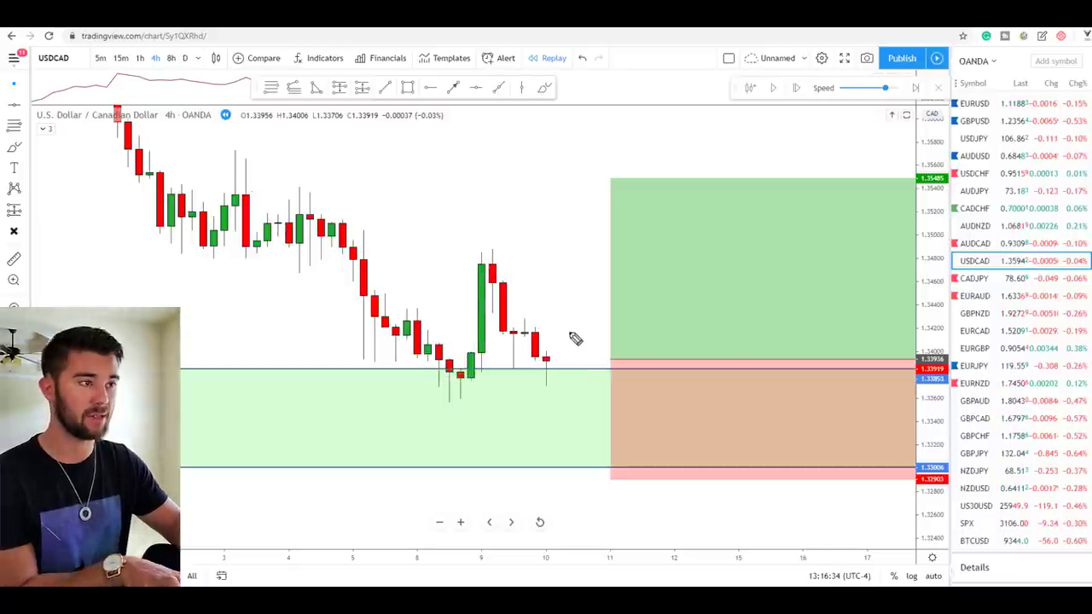
Advance the USDCAD replay by two more candles, sketch a horizontal line along the recent lows, and clear the sketch.
left_click(794, 88)
left_click(793, 88)
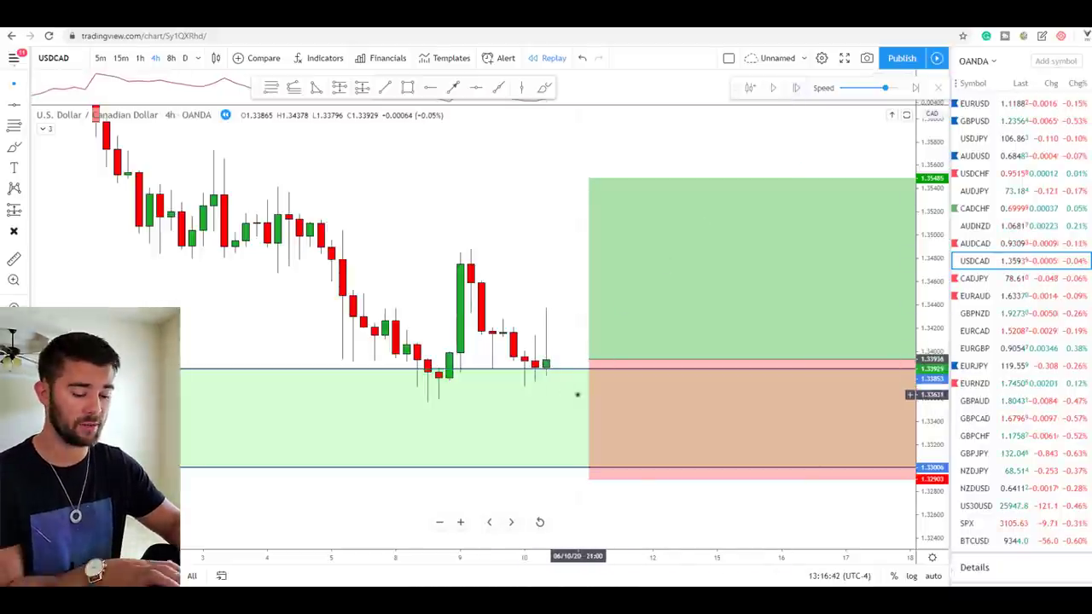
left_click_drag(397, 386, 657, 385)
key("Escape")
key("ctrl+shift+3")
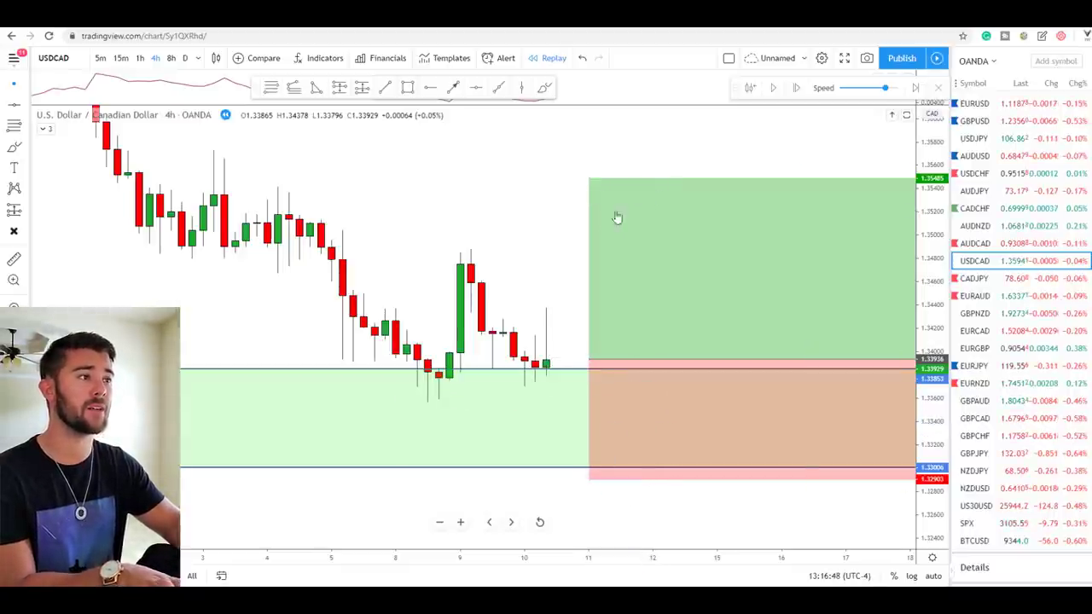
Select the USDCAD long position box to examine its target and stop, and deselect it.
left_click(631, 239)
left_click(511, 244)
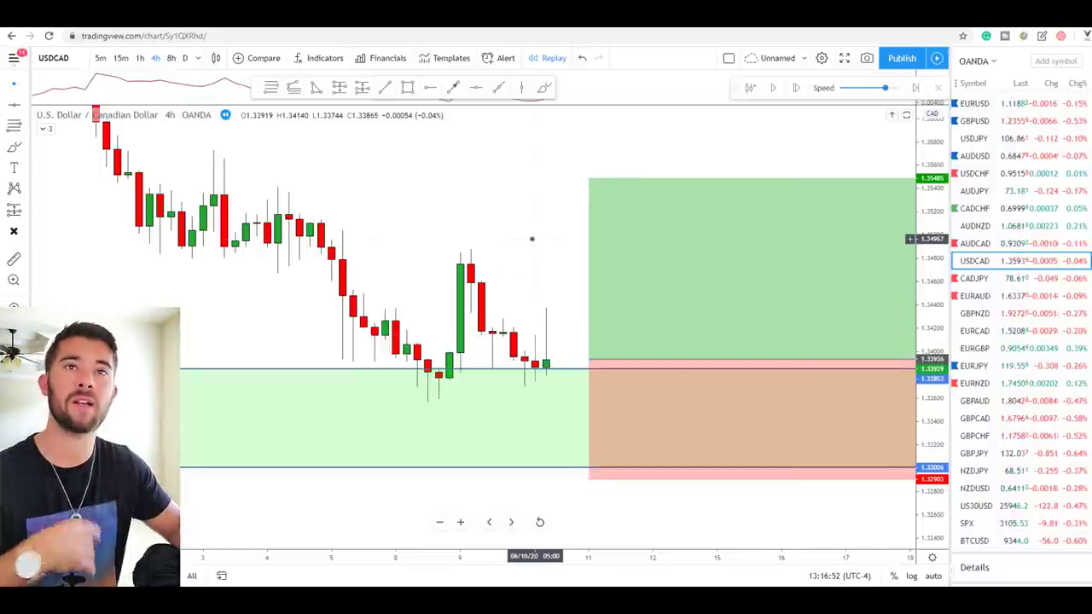
scroll(533, 240, "down", 2)
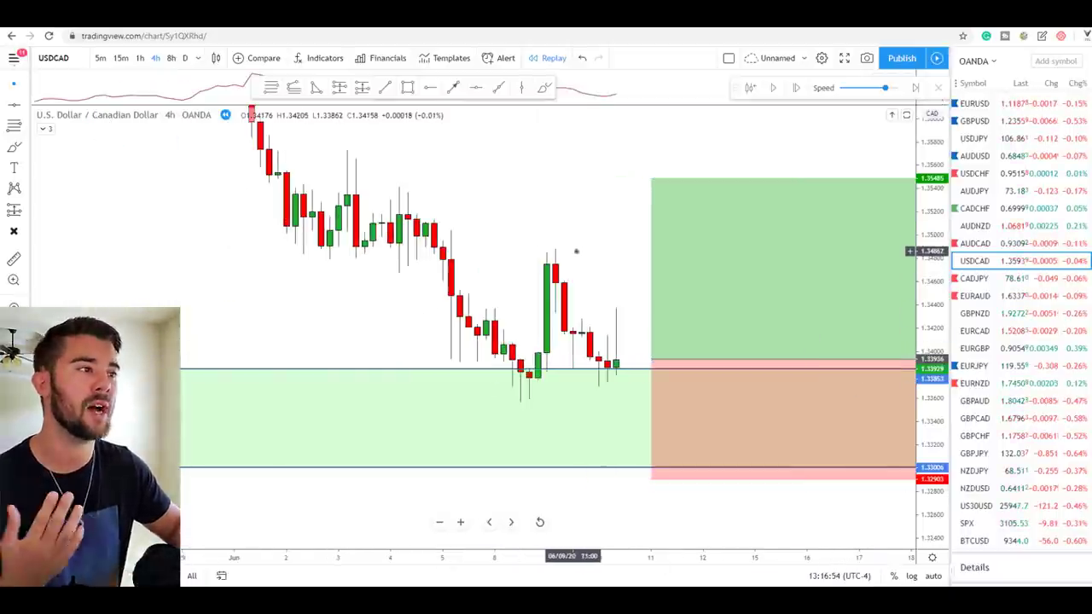
Advance the USDCAD replay candle by candle until price rises past the long position's target.
left_click(794, 91)
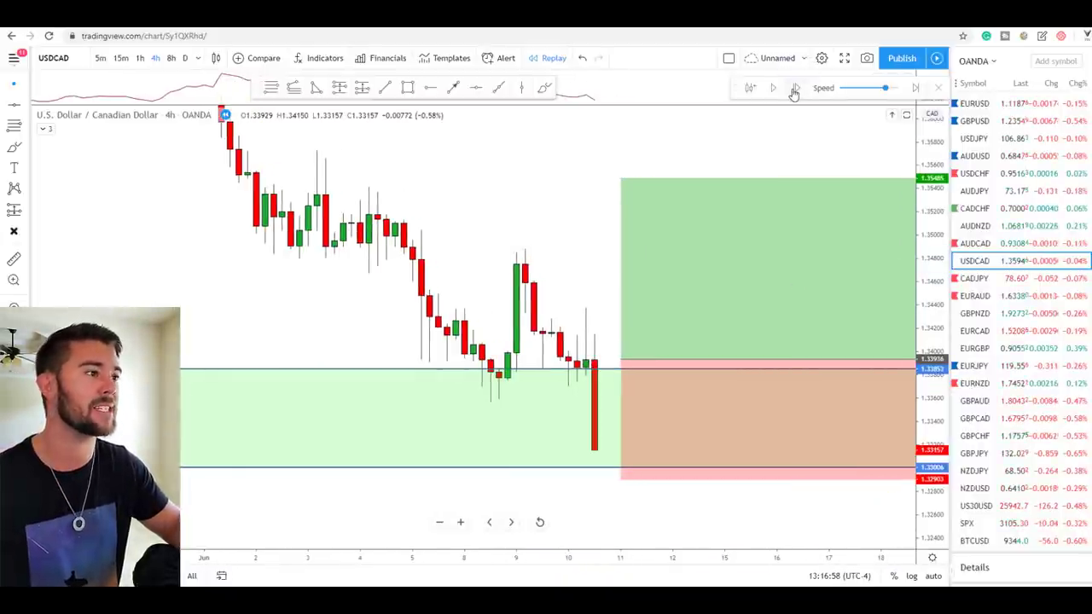
left_click(794, 91)
left_click(794, 90)
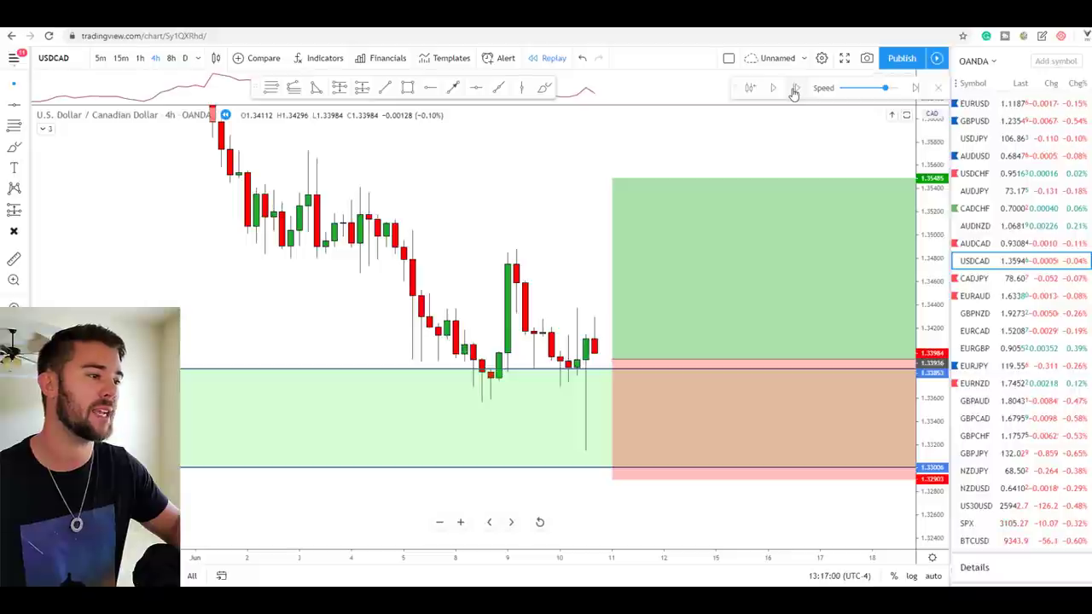
left_click(794, 90)
left_click(795, 90)
left_click(794, 91)
left_click(794, 91)
left_click(794, 90)
left_click_drag(932, 137, 925, 356)
scroll(751, 273, "down", 5)
left_click_drag(644, 203, 629, 213)
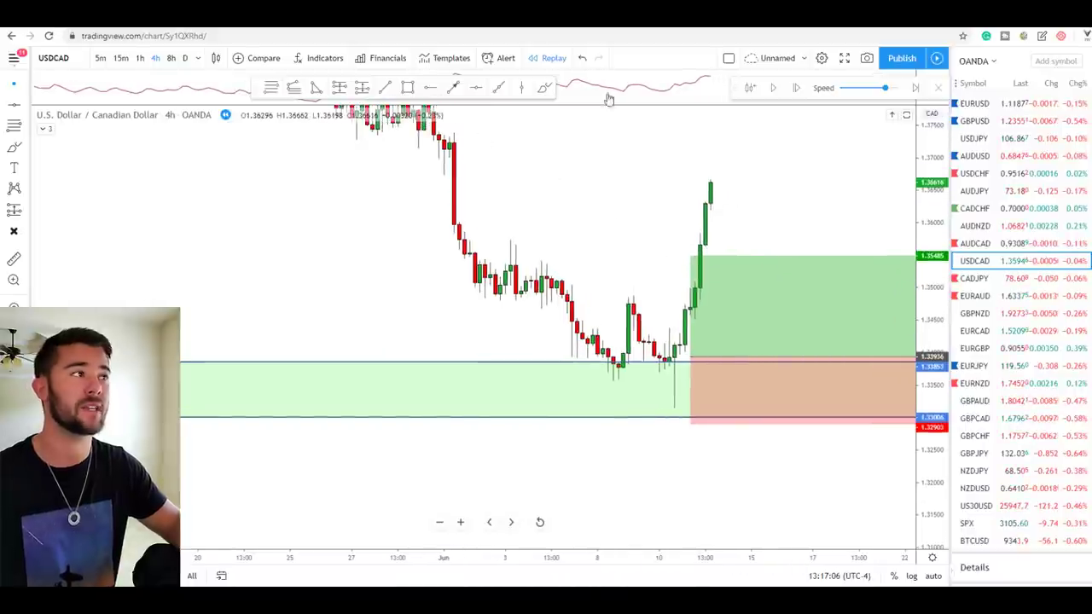
Return the USDCAD replay to real-time data and switch the chart to the daily timeframe.
left_click(917, 90)
scroll(832, 162, "down", 3)
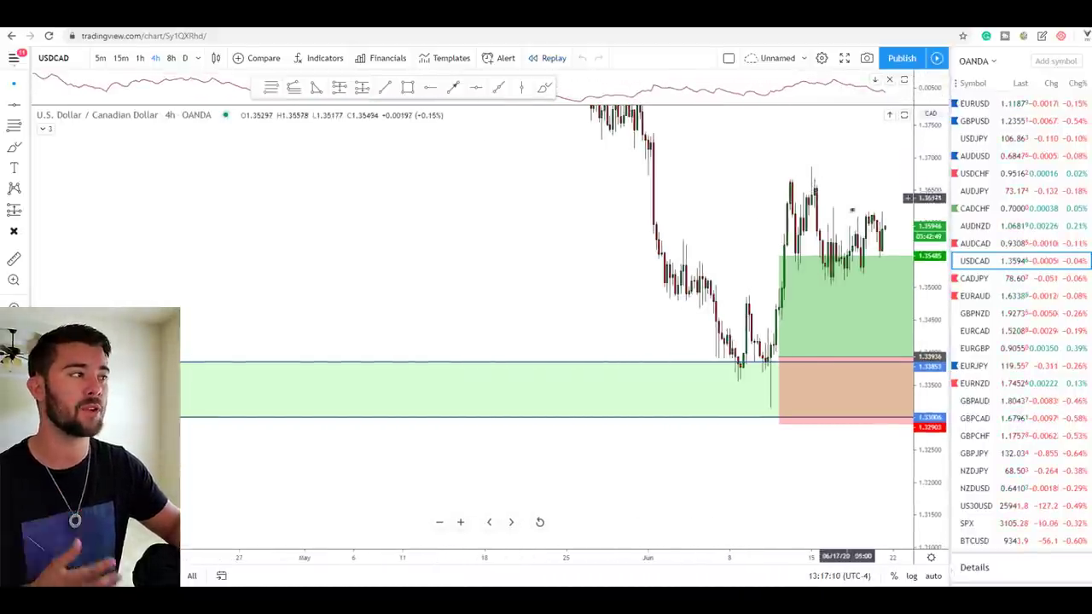
left_click(184, 58)
scroll(737, 435, "up", 3)
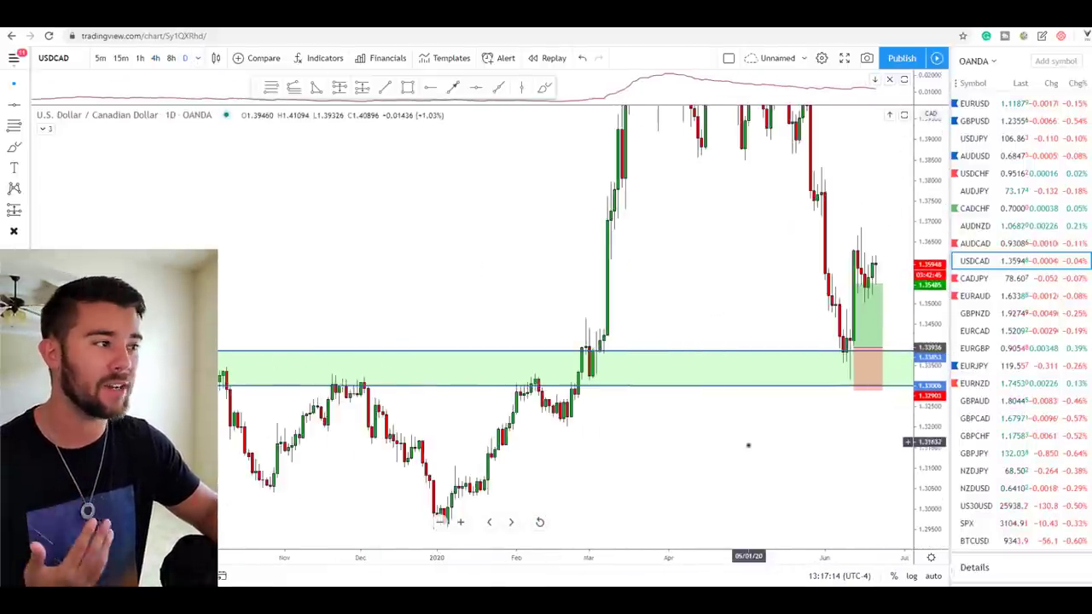
scroll(680, 441, "down", 3)
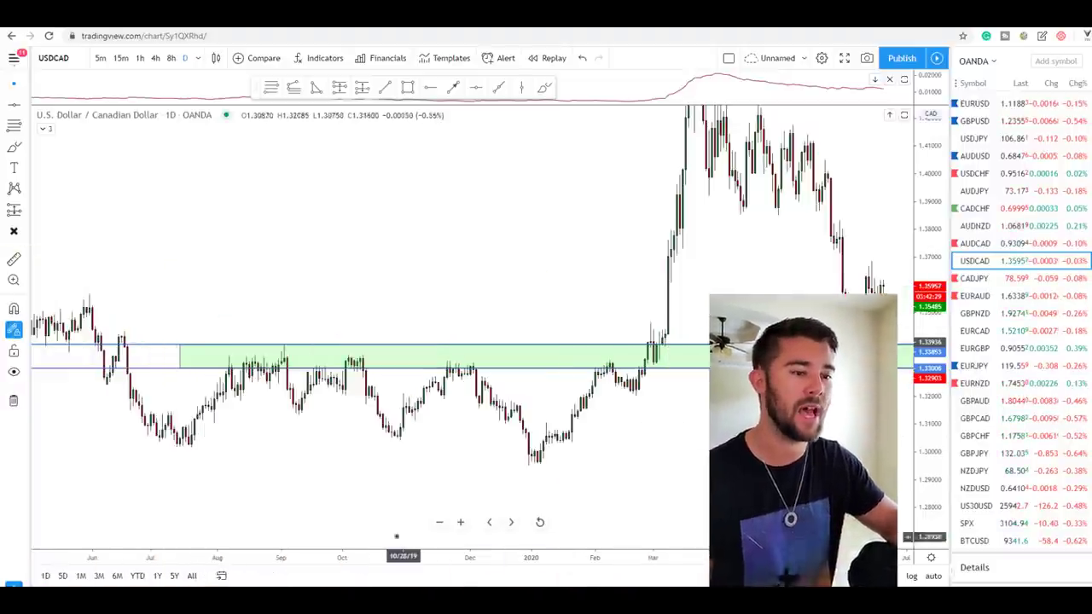
Bring up the Pro Trader Report at its AUD/USD section, and open the AUDUSD chart from the watchlist.
left_click(395, 559)
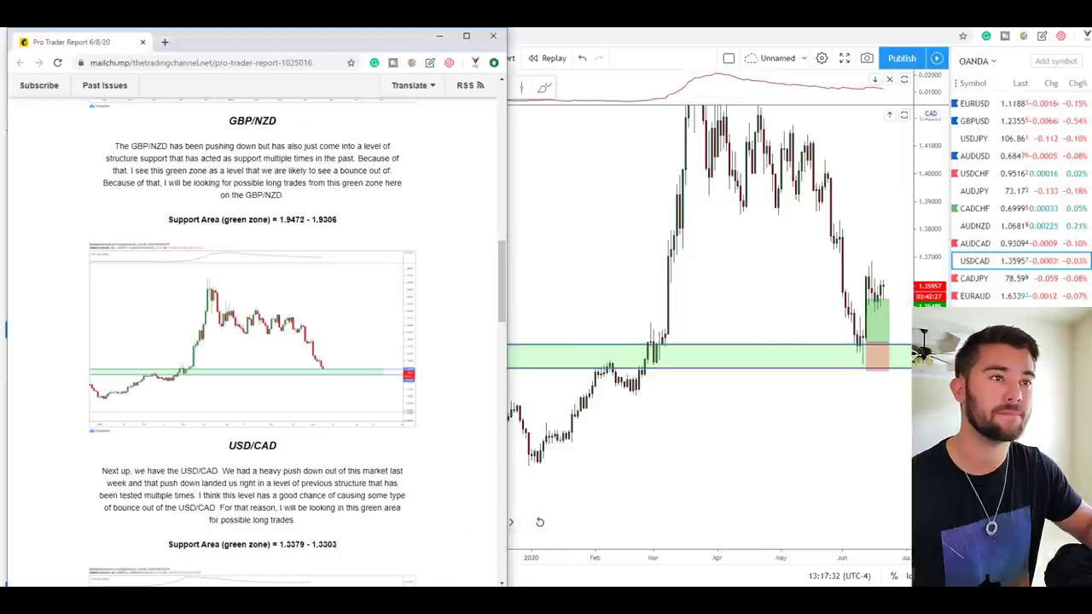
scroll(324, 396, "down", 5)
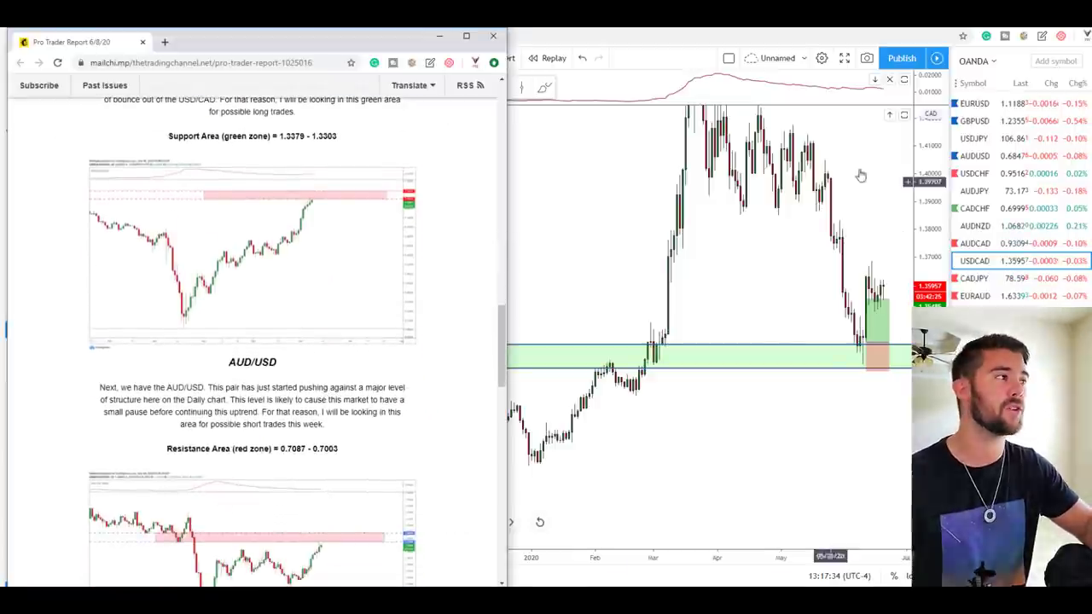
left_click(985, 156)
scroll(826, 326, "up", 4)
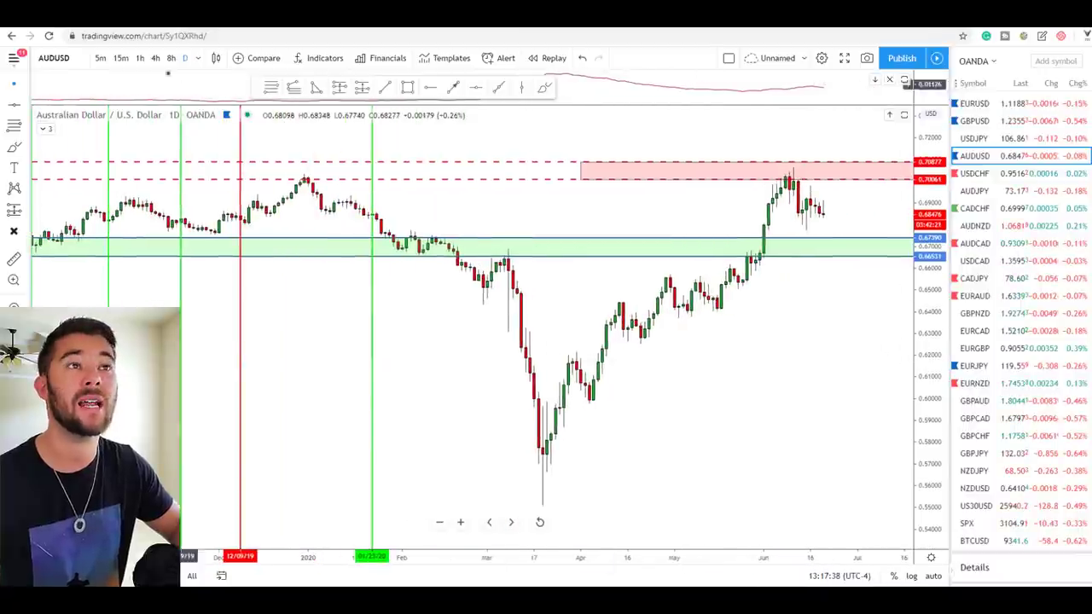
Switch the AUDUSD chart to the 1-hour timeframe and look over the price action between the green and red zones.
left_click(139, 58)
scroll(621, 253, "down", 3)
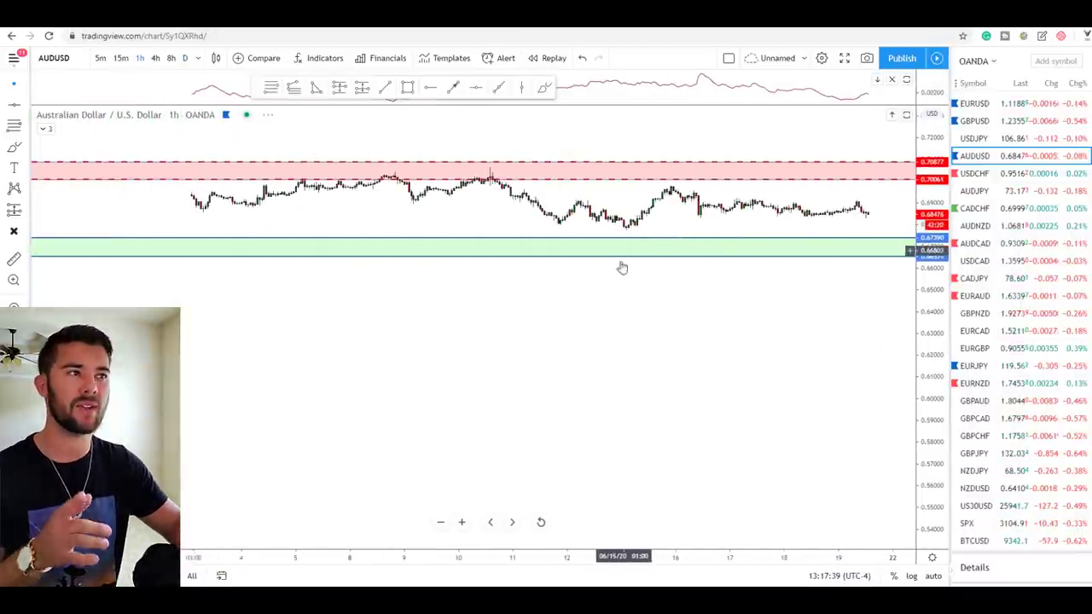
scroll(793, 322, "down", 3)
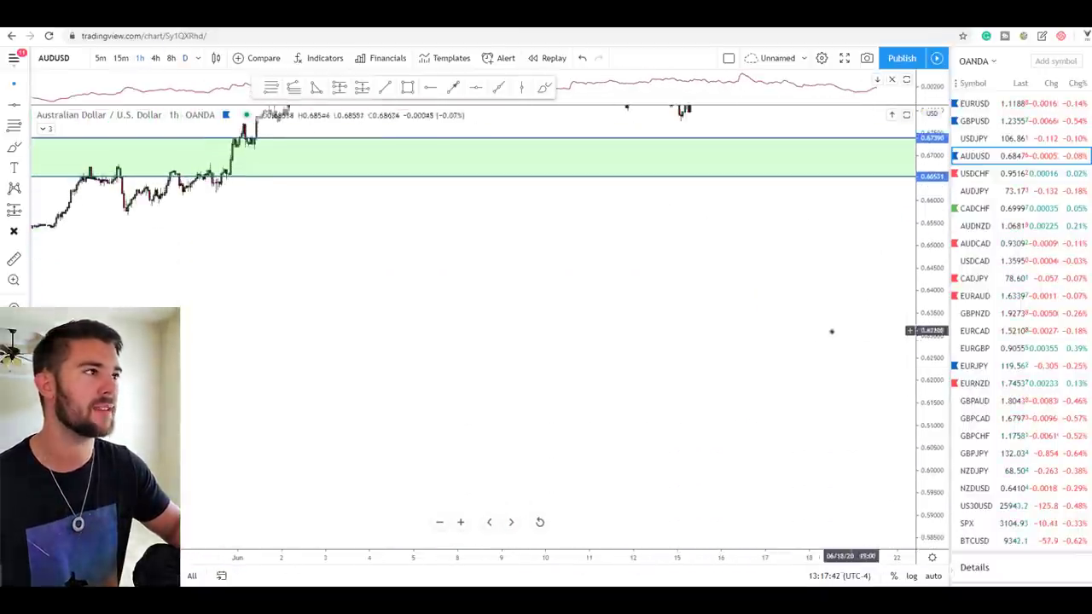
scroll(706, 317, "up", 5)
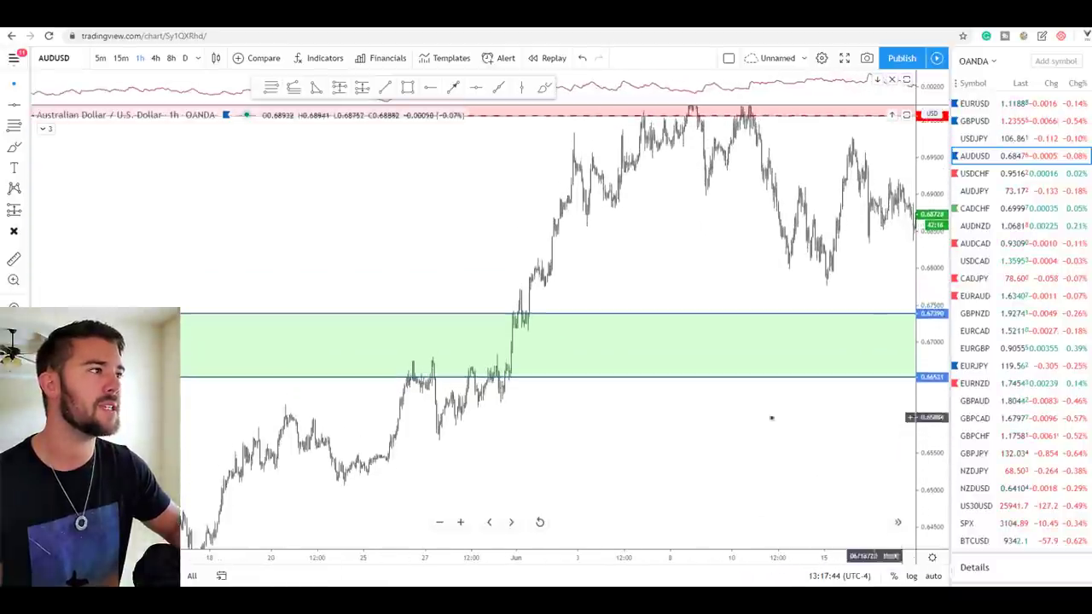
Bring up the Pro Trader Report and trace the red resistance zone freehand on its AUD/USD chart, clearing the marks to finish.
scroll(698, 275, "up", 5)
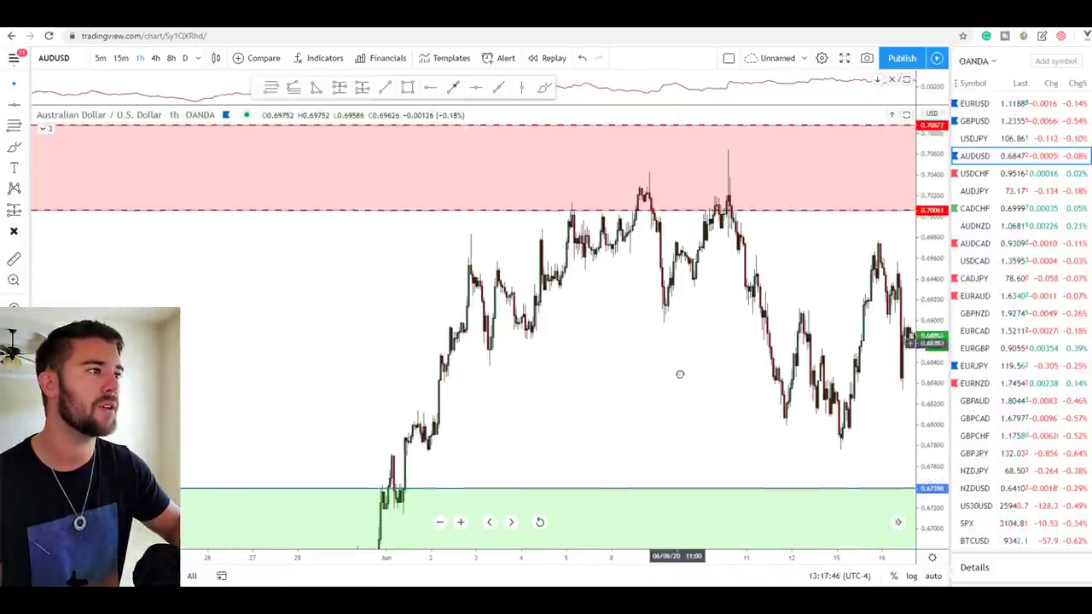
scroll(671, 399, "up", 3)
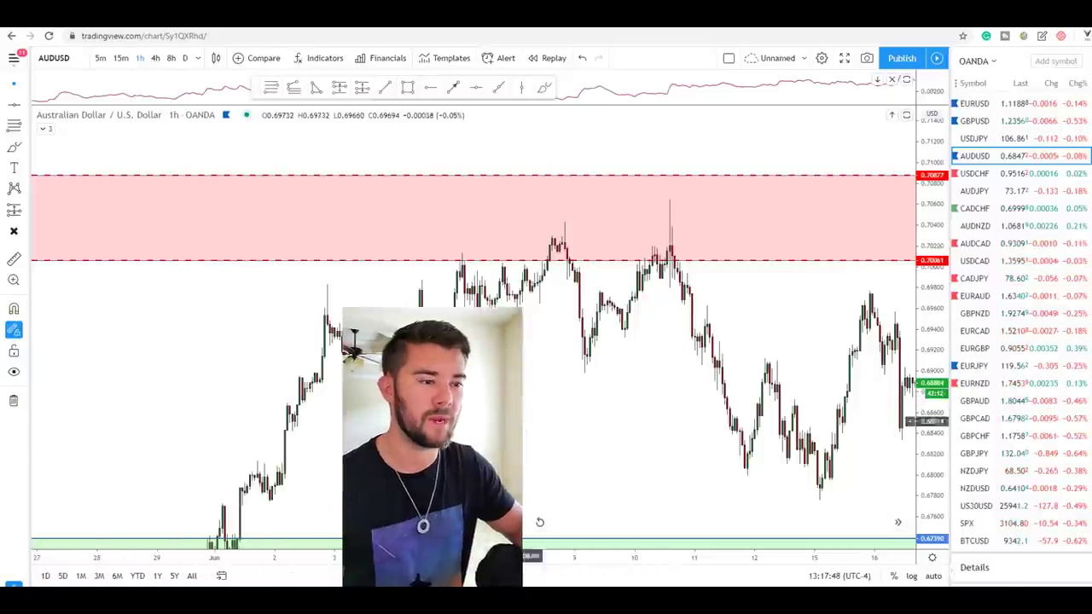
mouse_move(270, 597)
left_click(395, 563)
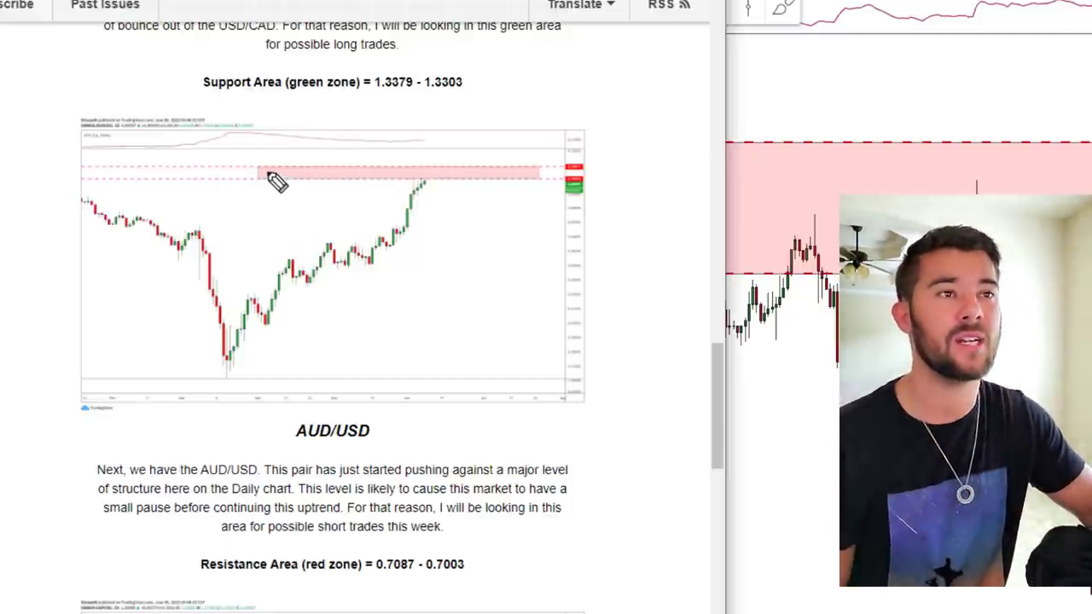
left_click_drag(266, 176, 307, 179)
left_click_drag(426, 183, 537, 174)
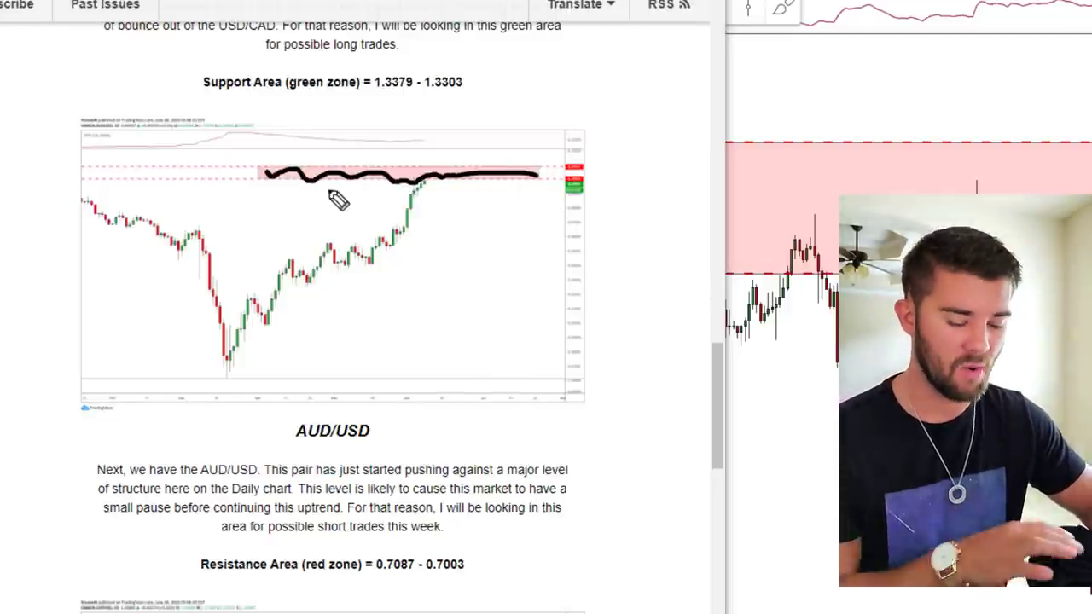
key("Escape")
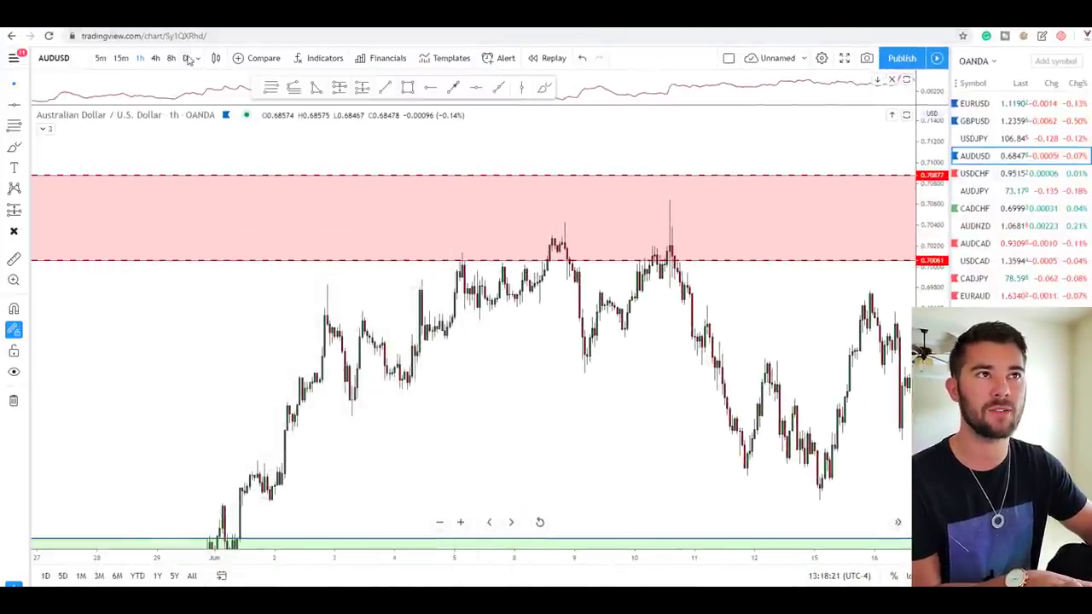
Switch the AUDUSD chart to the daily timeframe and frame both the red and green zones with the recent candles.
left_click(186, 58)
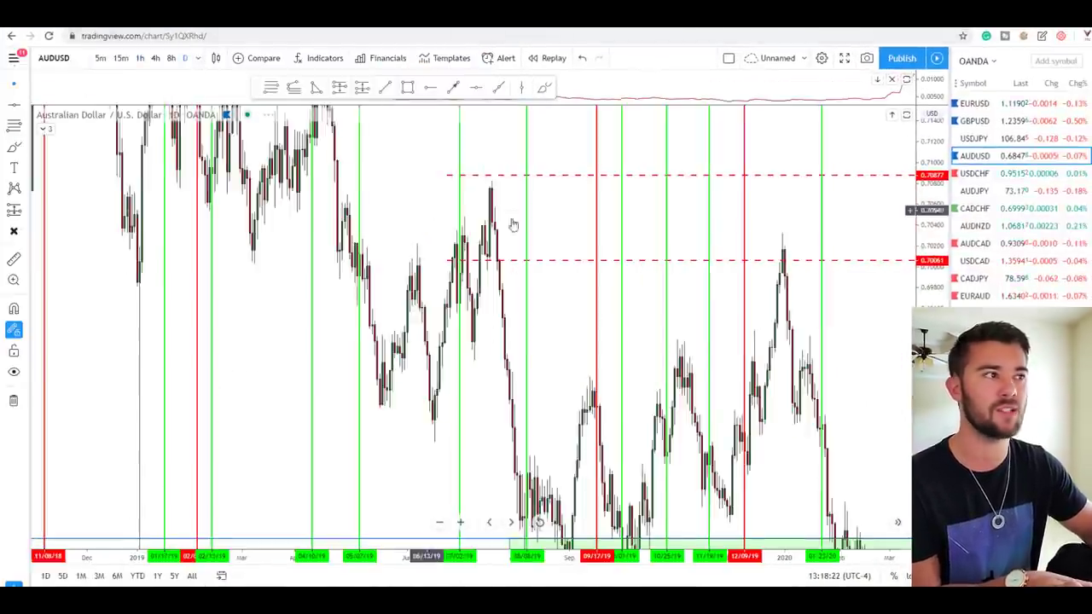
left_click_drag(547, 273, 451, 269)
left_click_drag(928, 256, 928, 512)
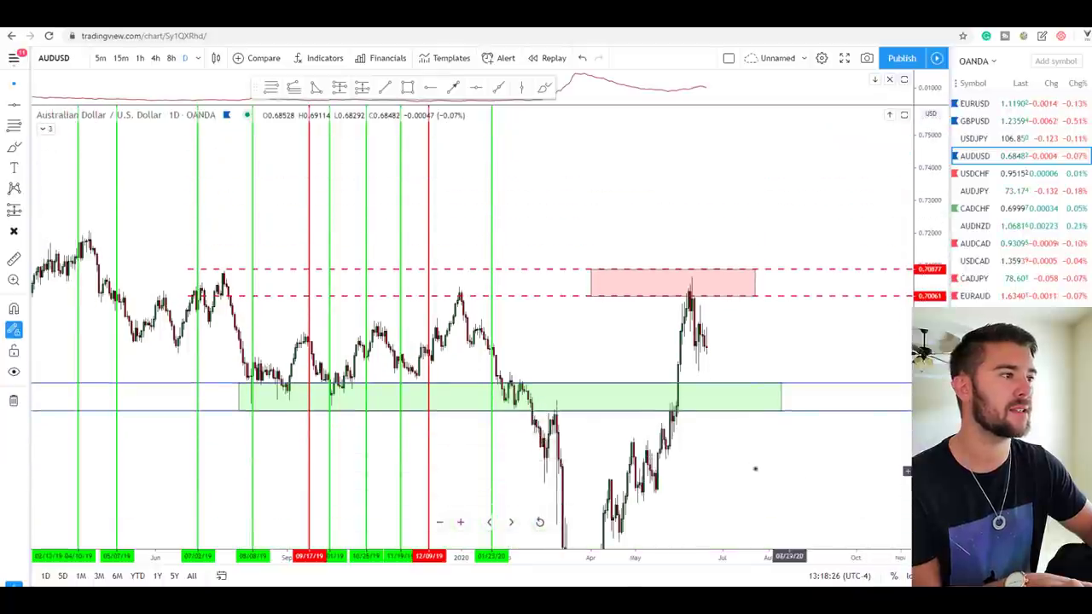
left_click_drag(756, 468, 875, 463)
scroll(816, 459, "up", 2)
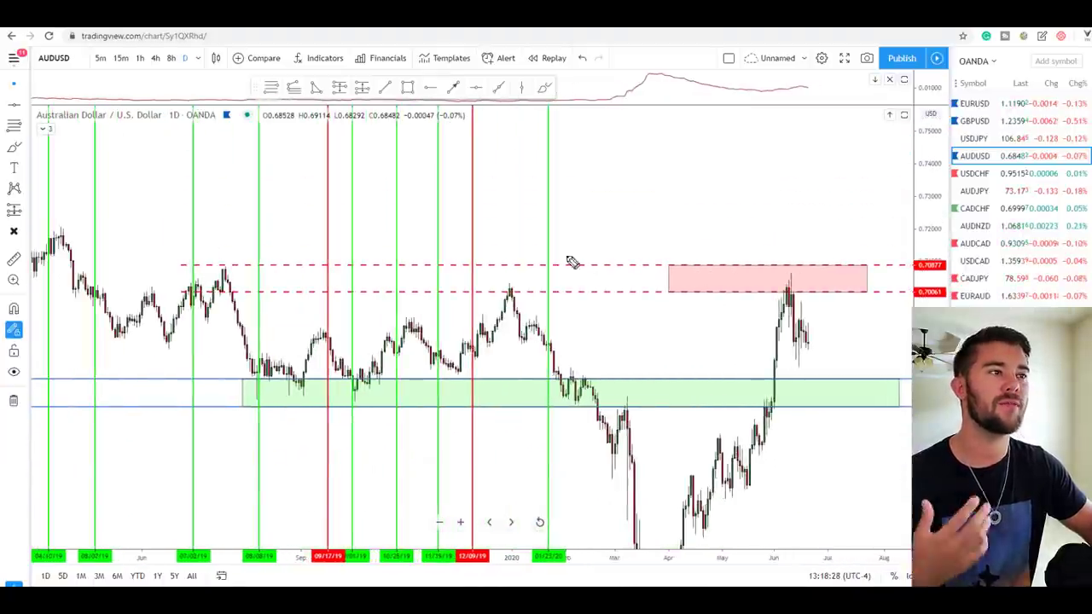
Mark the mid-2019 and early-2020 AUDUSD highs with arrows, trace the resistance between them and draw the declines that follow each high.
left_click(508, 273)
left_click_drag(504, 262, 520, 255)
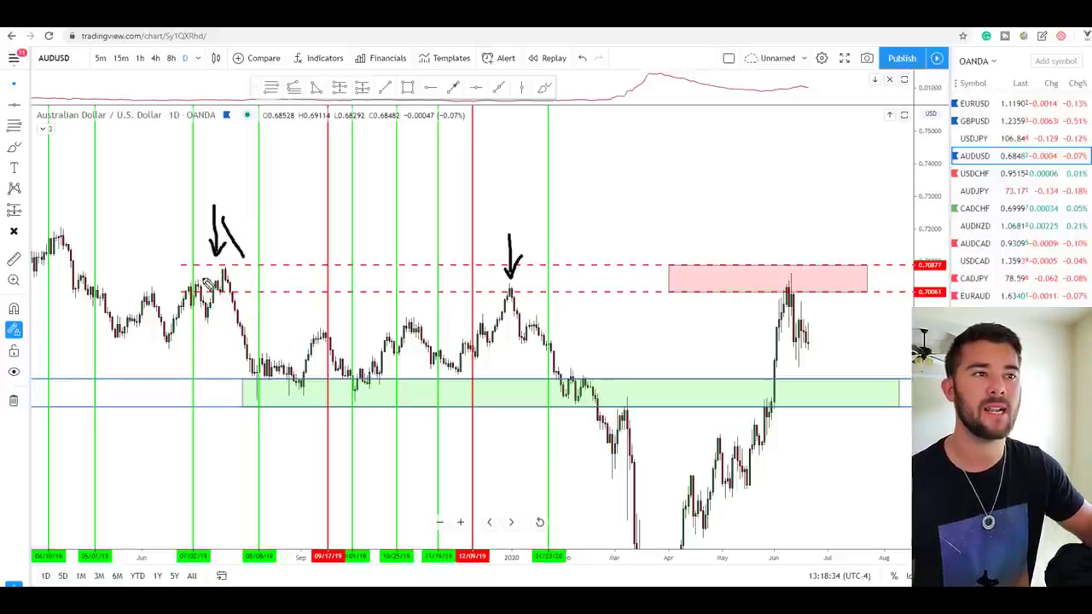
left_click_drag(256, 268, 522, 262)
left_click_drag(228, 279, 276, 439)
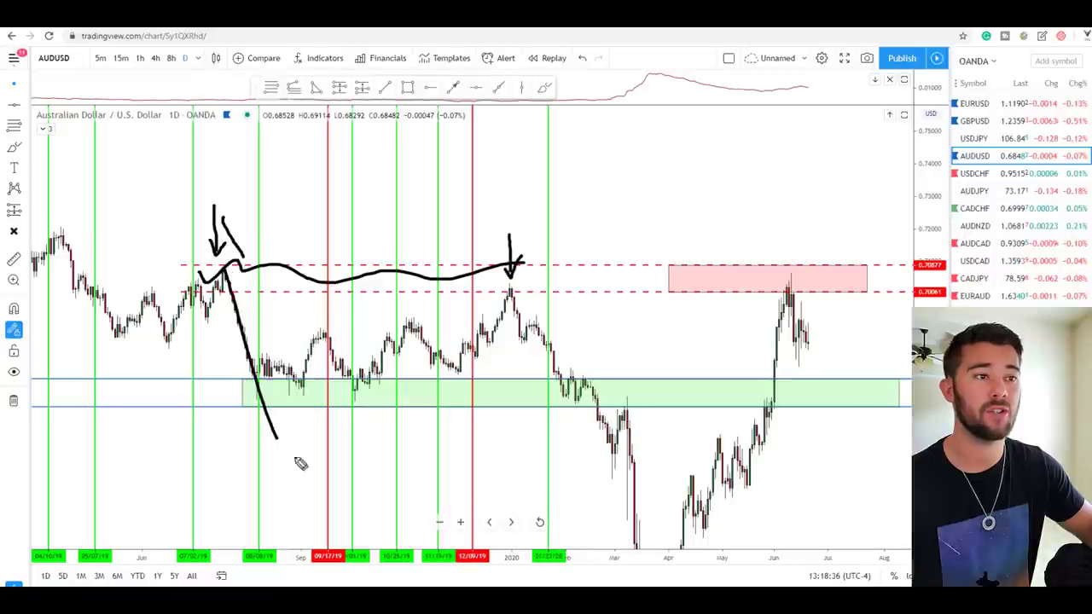
left_click_drag(510, 290, 564, 405)
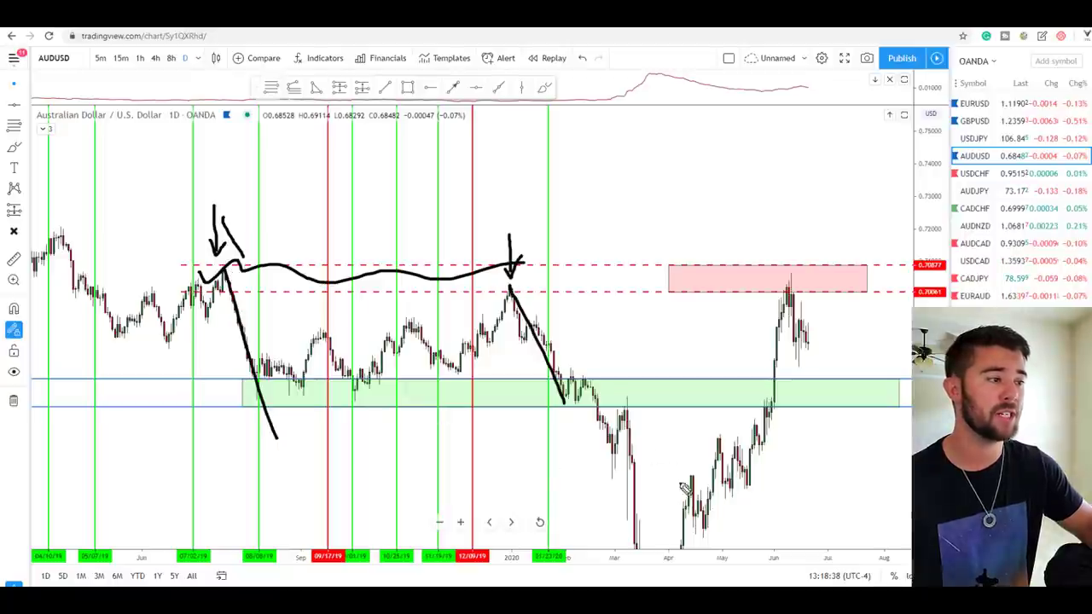
Trace the April to June AUDUSD rally into the red zone and the pullback from it, clearing all pen marks to finish.
left_click_drag(743, 492, 769, 402)
left_click_drag(777, 321, 787, 306)
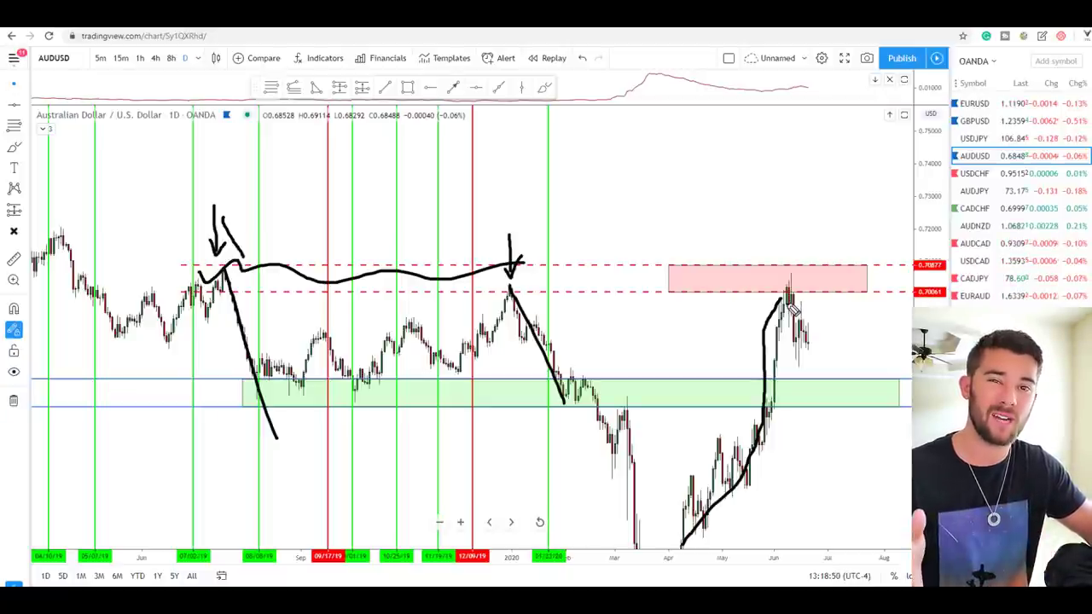
left_click_drag(778, 307, 800, 292)
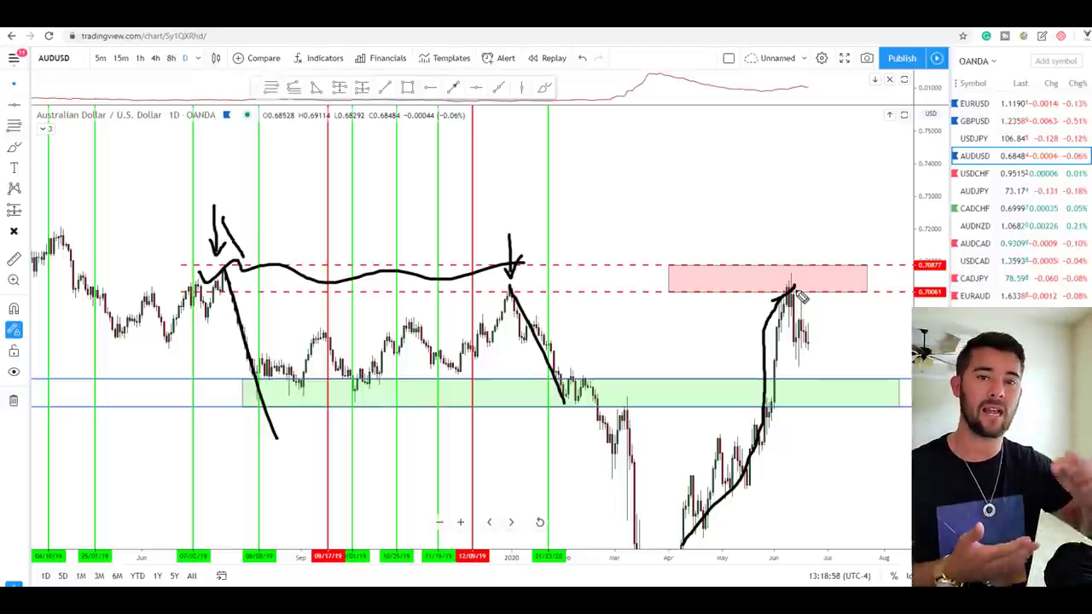
mouse_move(793, 288)
left_mouse_down()
mouse_move(800, 343)
mouse_move(815, 327)
left_mouse_up()
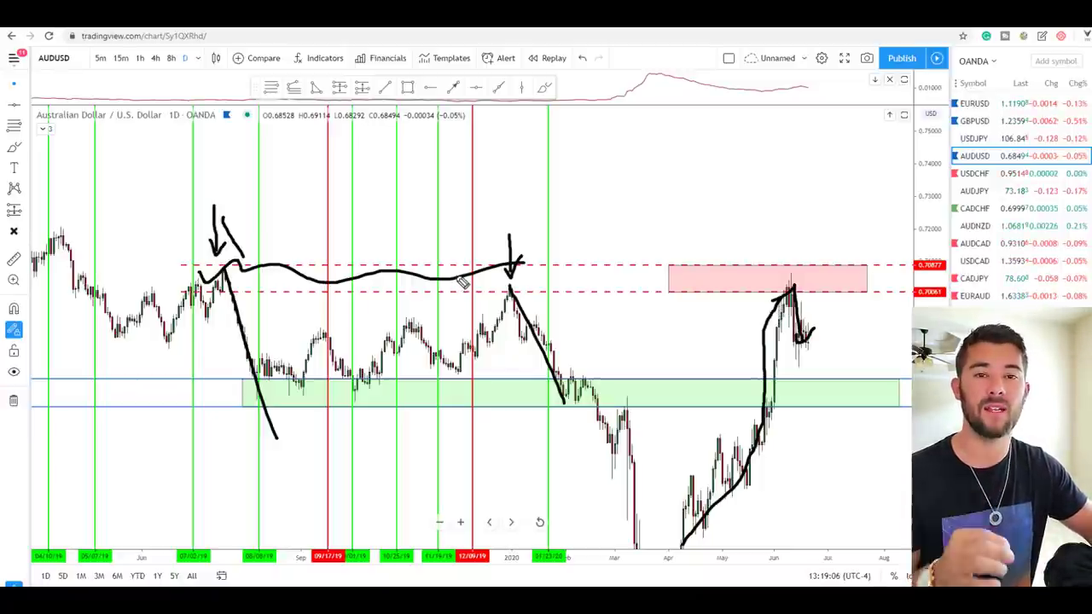
key("Escape")
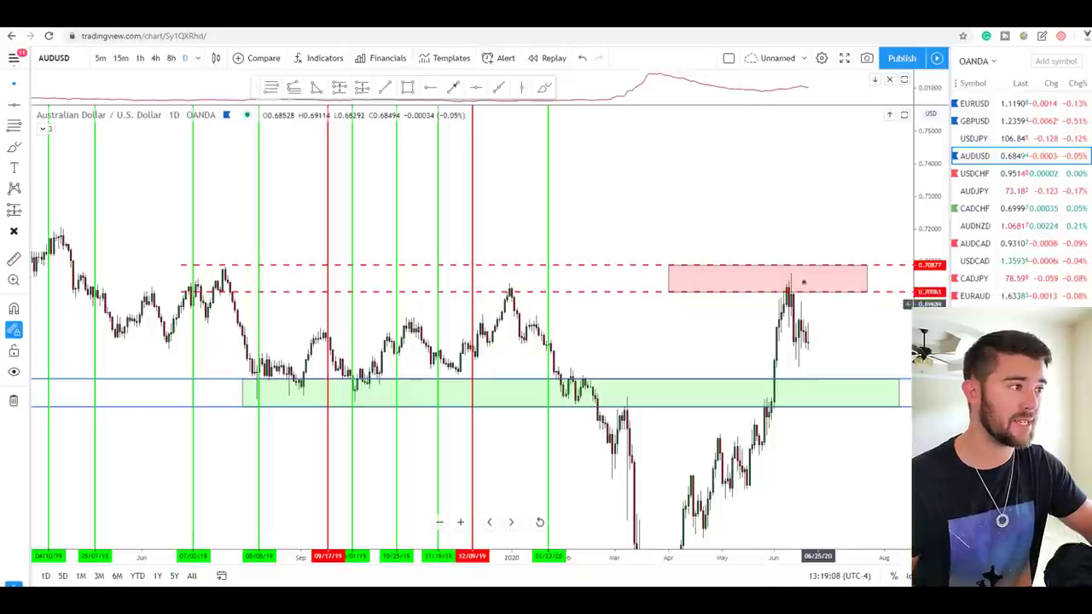
Switch AUDUSD to the 1-hour timeframe and examine the price action in and below the red zone around June 8 to 11.
left_click(139, 58)
left_click_drag(248, 341, 750, 385)
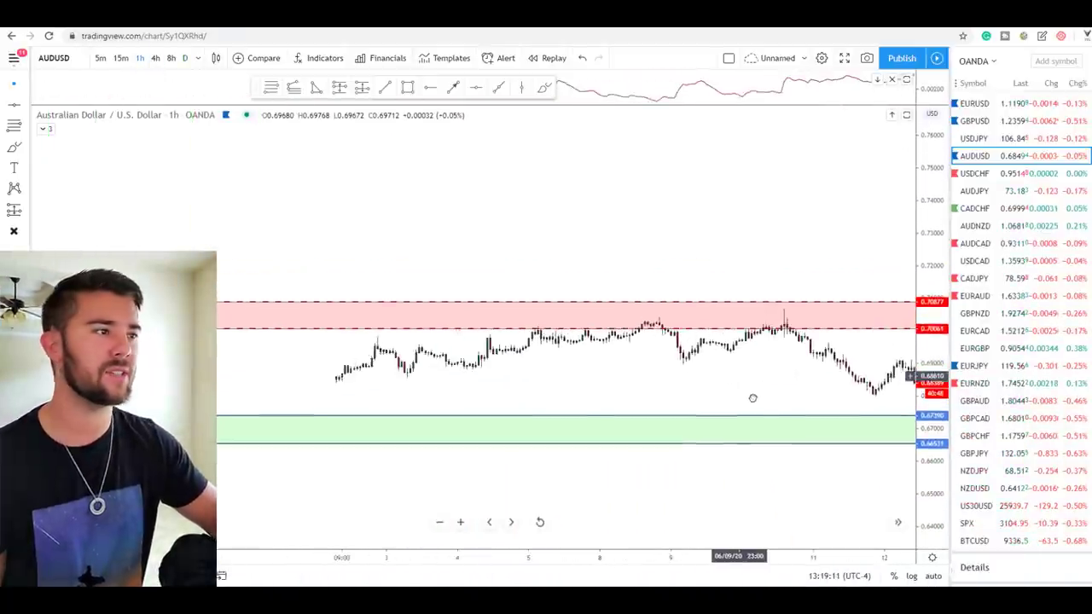
scroll(755, 401, "up", 3)
left_click_drag(924, 532, 924, 232)
scroll(792, 256, "down", 2)
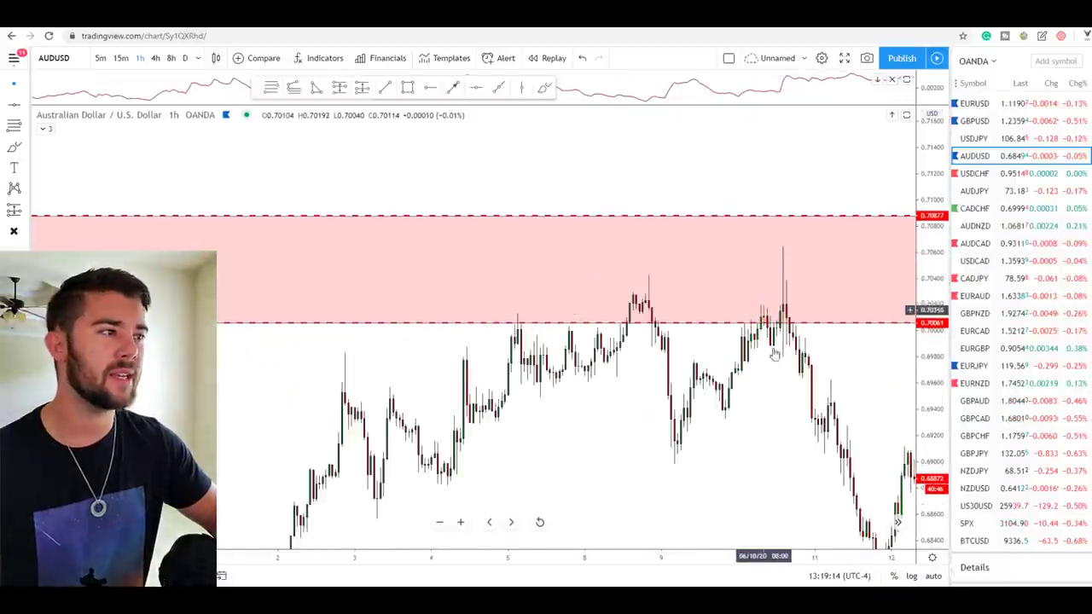
left_click_drag(771, 439, 770, 419)
scroll(793, 427, "up", 1)
left_click_drag(926, 478, 925, 453)
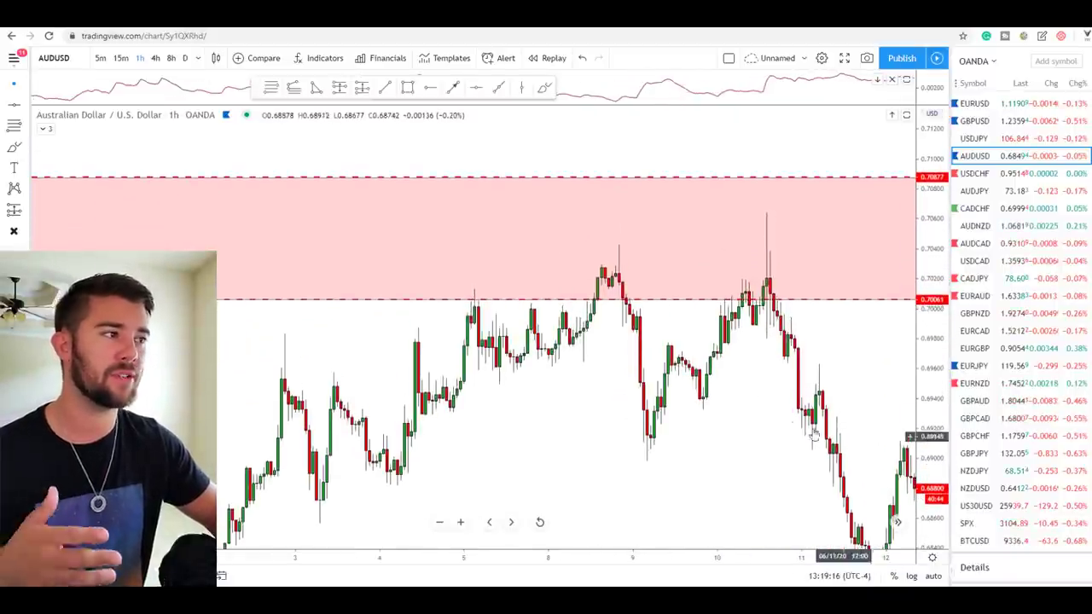
Switch AUDUSD to the 4-hour timeframe and examine the early-June candles reaching into the red zone.
left_click(155, 57)
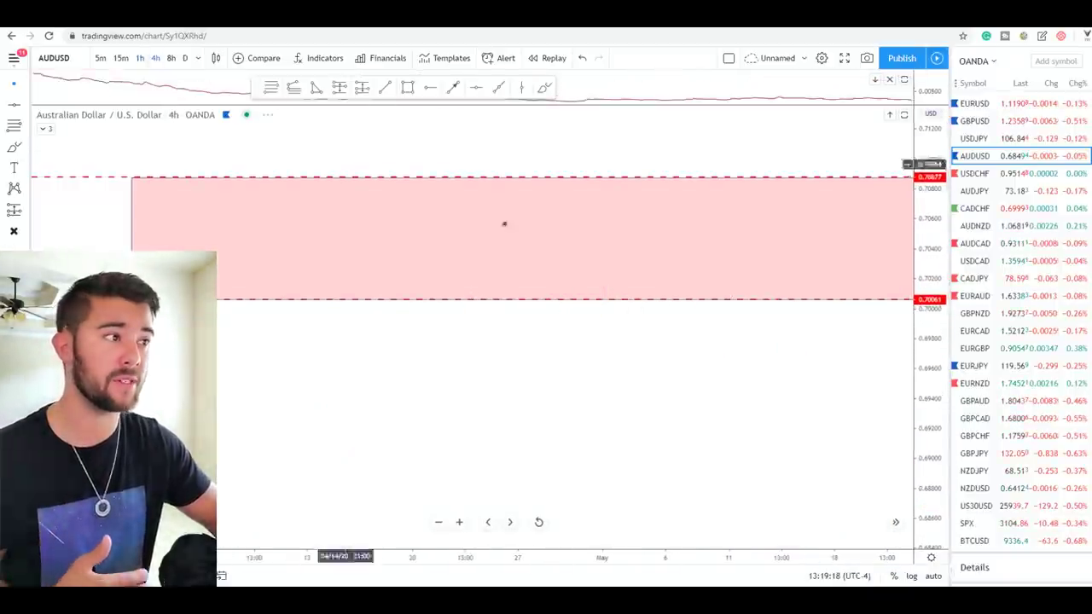
left_click_drag(639, 370, 225, 310)
left_click_drag(929, 332, 931, 403)
scroll(778, 358, "up", 3)
left_click_drag(618, 341, 707, 350)
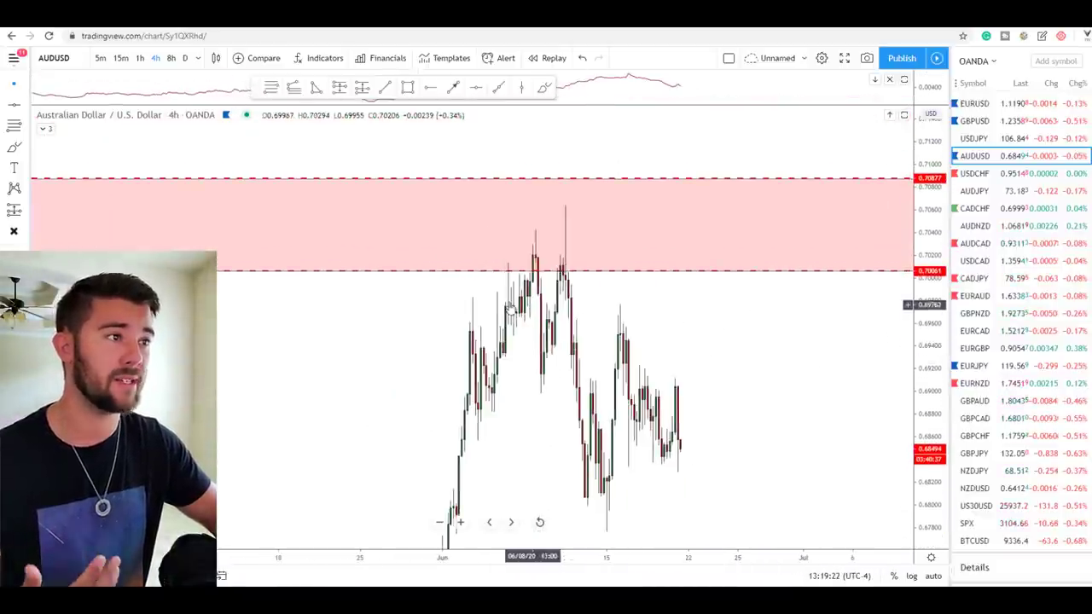
scroll(628, 341, "up", 5)
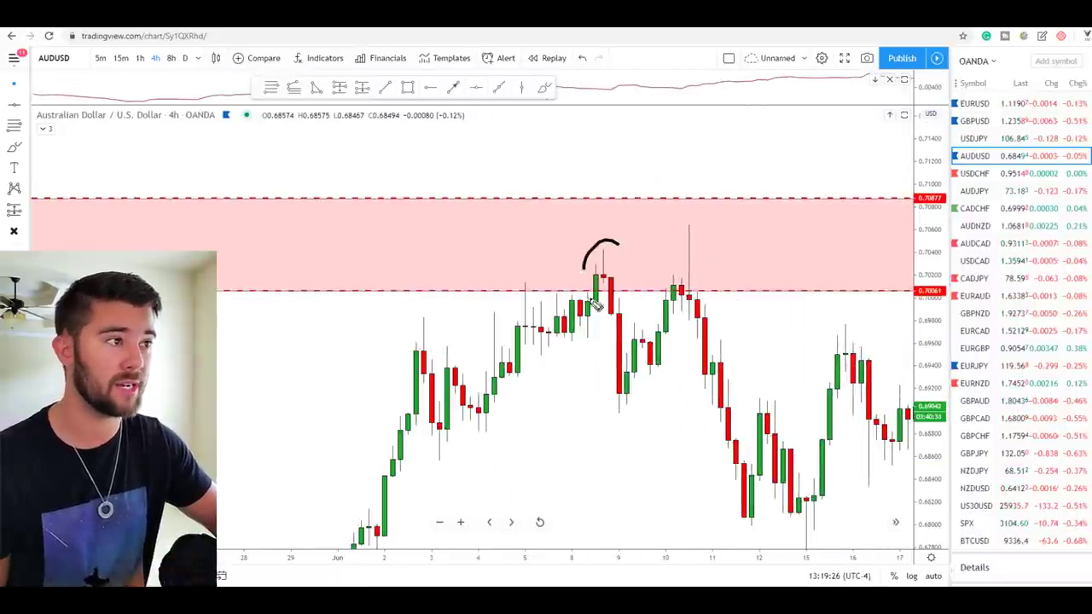
Circle the two AUDUSD peaks inside the red zone around June 8 and June 10, clearing the circles to finish.
left_click_drag(586, 291, 568, 269)
mouse_move(690, 207)
left_mouse_down()
mouse_move(730, 237)
mouse_move(628, 227)
left_mouse_up()
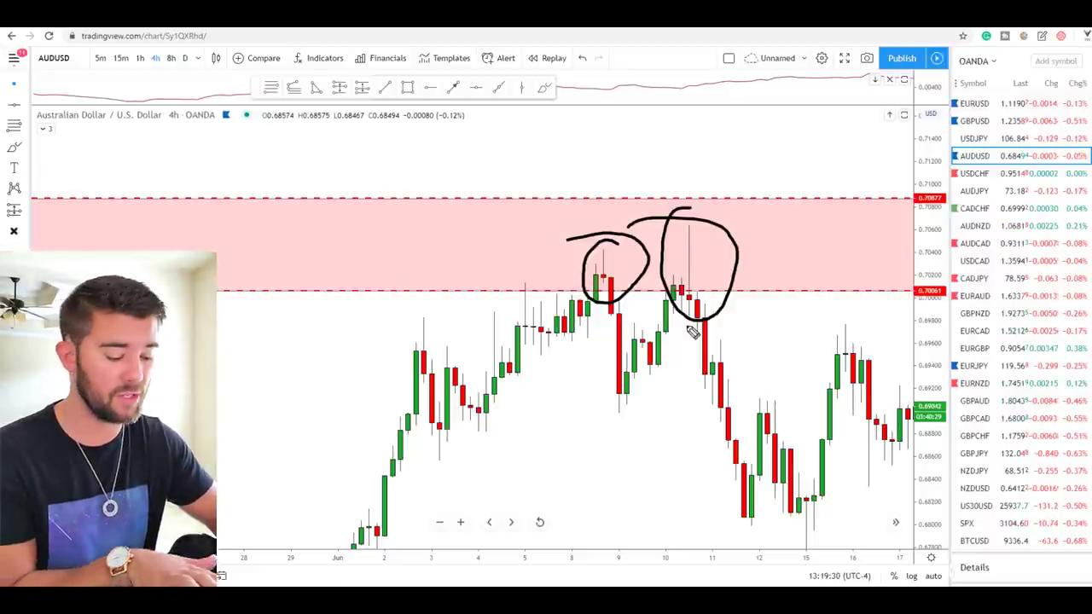
key("Escape")
left_click_drag(934, 271, 930, 307)
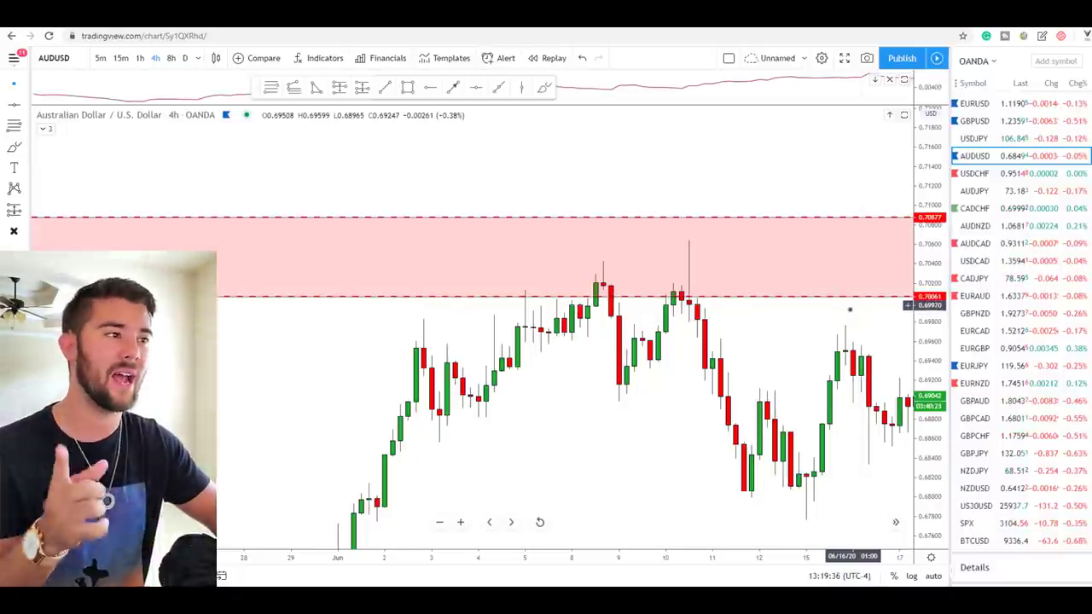
scroll(649, 190, "down", 2)
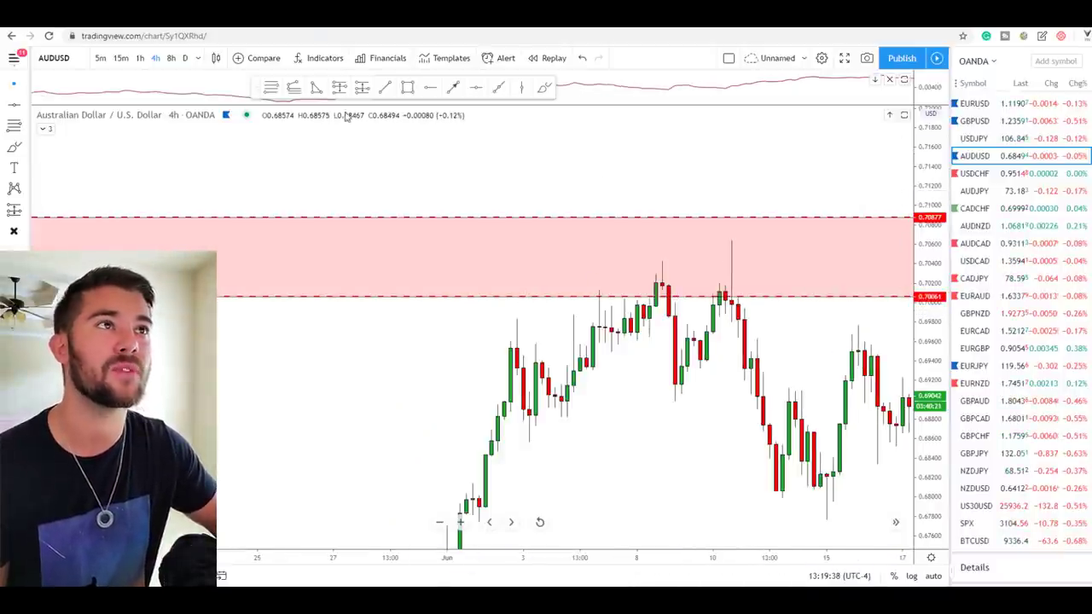
Bring up the Pro Trader Report, read its GBP/USD and EUR/USD sections, and minimize the report window.
mouse_move(290, 597)
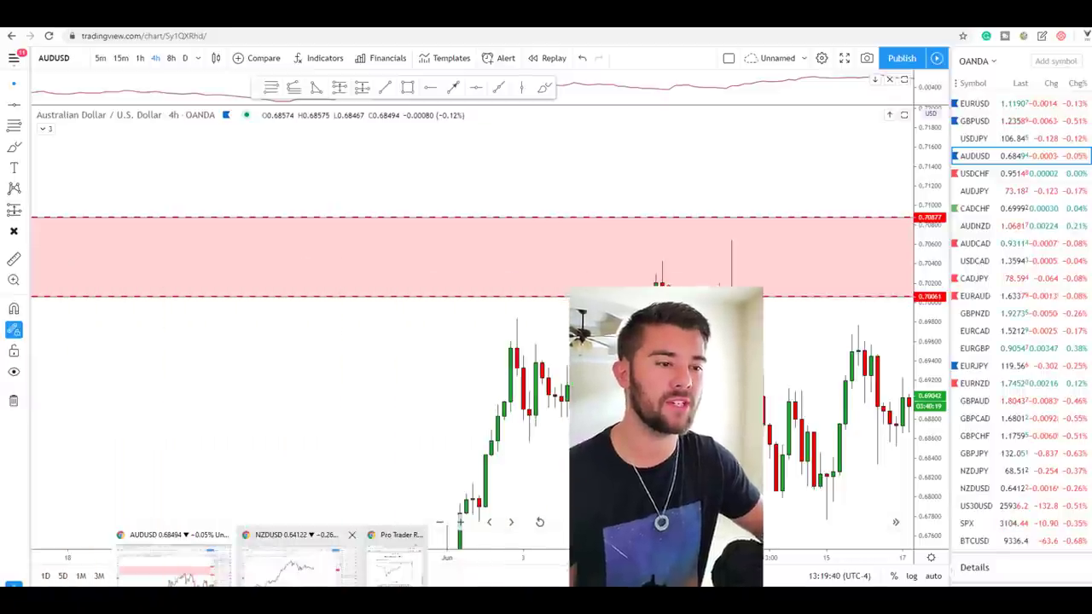
left_click(397, 558)
scroll(300, 333, "down", 5)
scroll(301, 335, "down", 4)
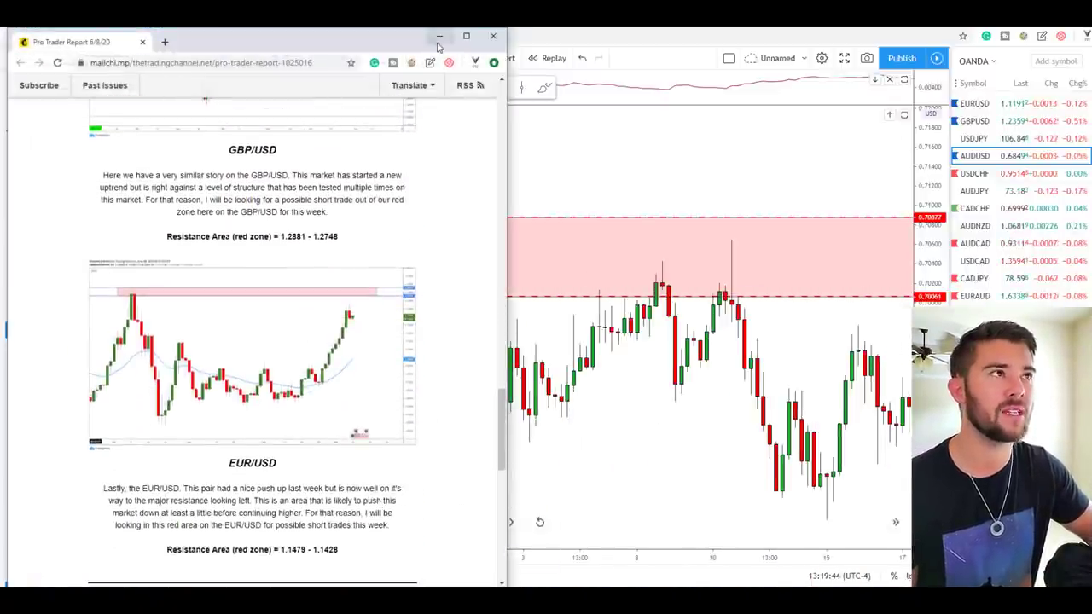
left_click(439, 36)
Open the EURUSD chart from the watchlist on the daily timeframe and frame its red and green zones.
left_click(974, 103)
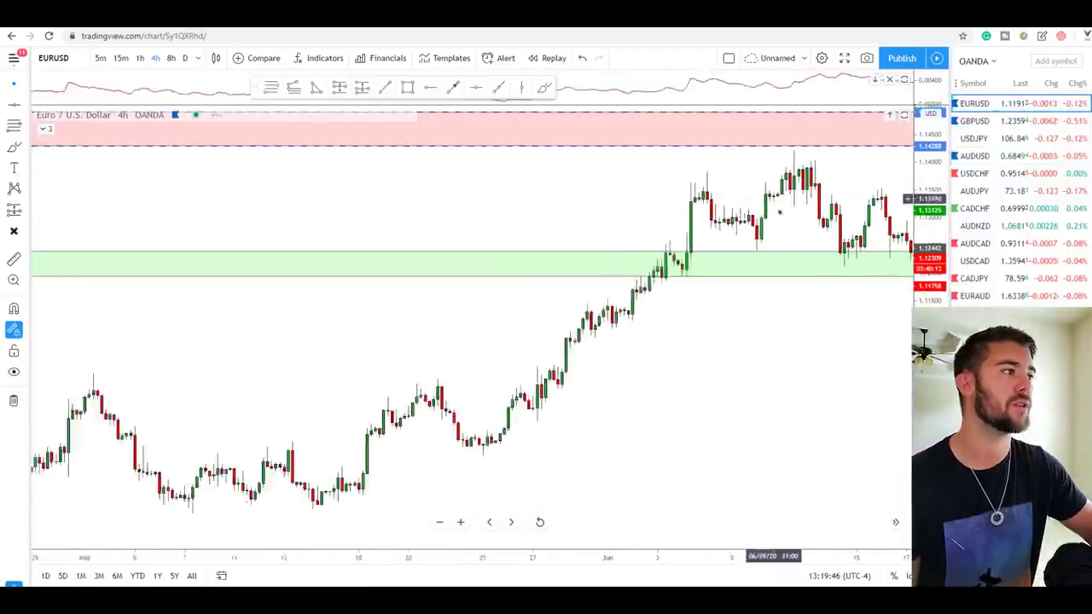
left_click(185, 58)
scroll(783, 417, "up", 2)
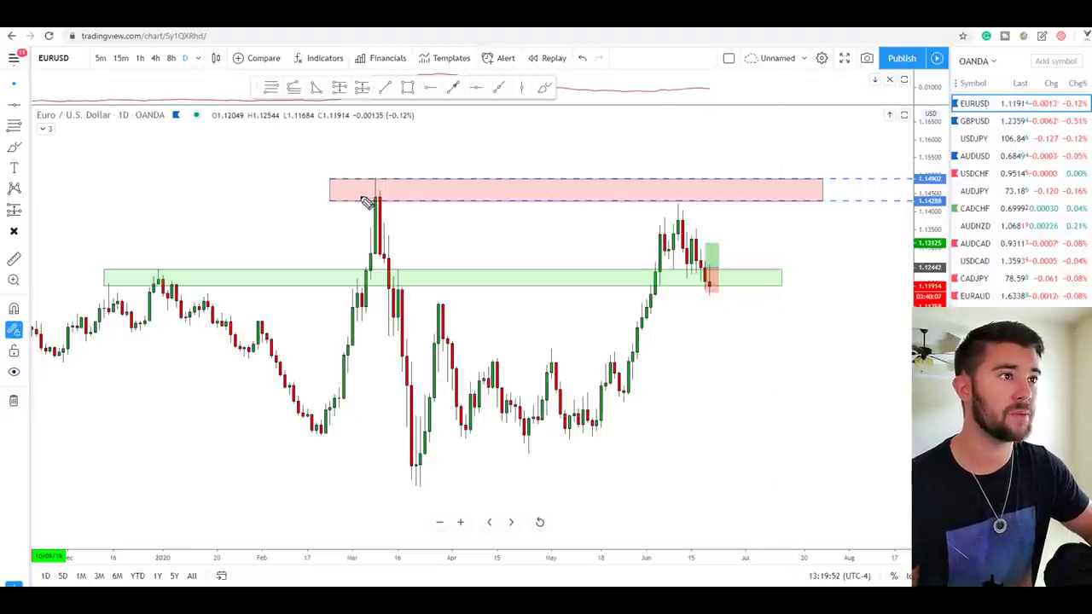
Trace the EURUSD red resistance zone and the June drop toward the green zone, clearing the pen marks to finish.
left_click_drag(435, 197, 722, 196)
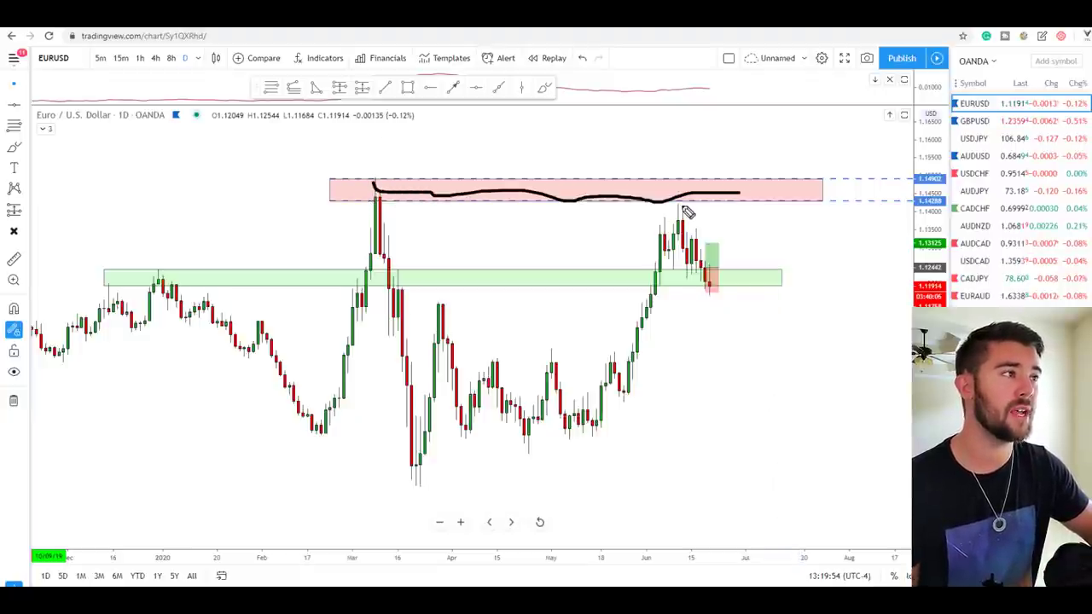
left_click_drag(701, 274, 702, 281)
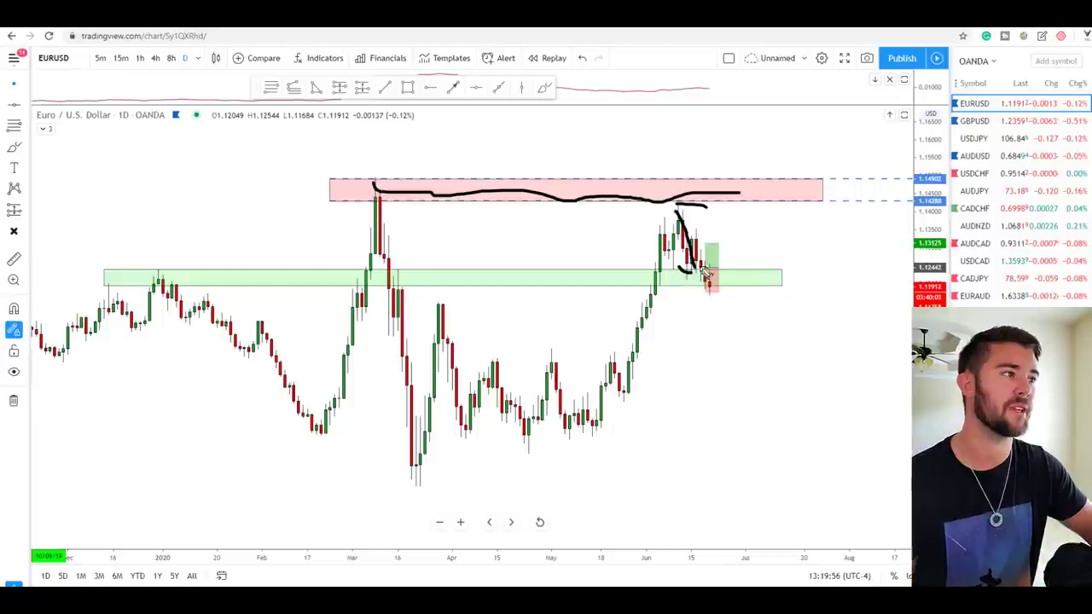
key("Escape")
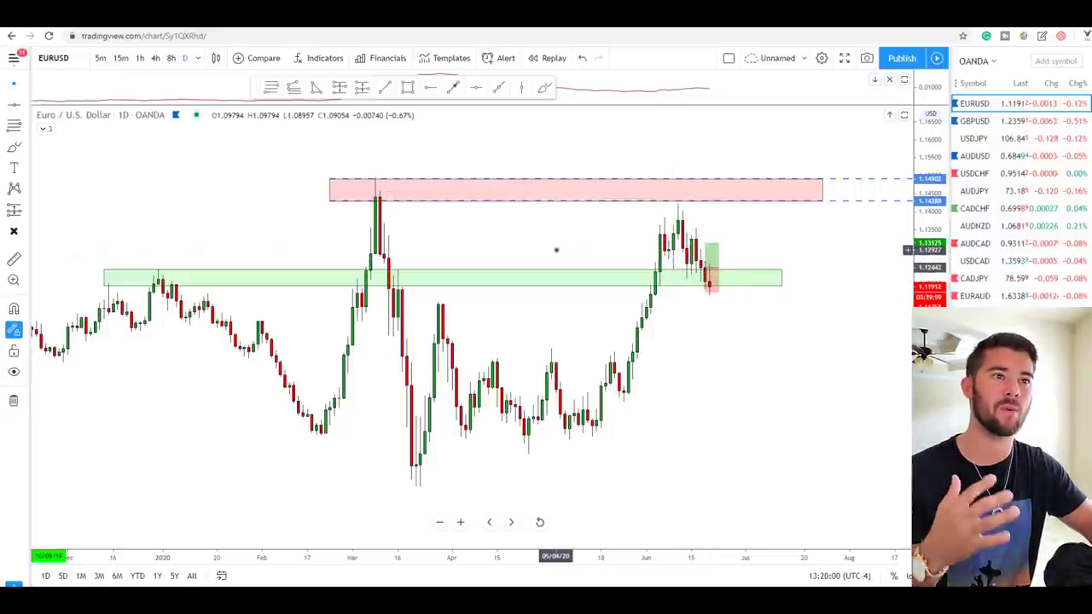
Trace the EURUSD green support zone from January to June and draw an upward arrow at the long position.
scroll(556, 250, "down", 1)
scroll(556, 250, "down", 2)
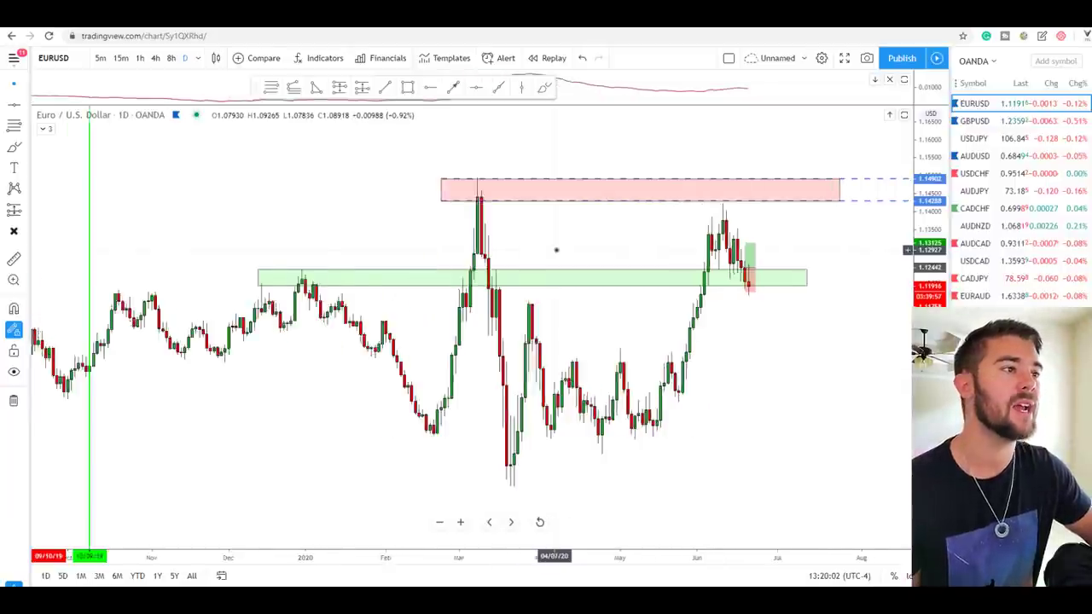
scroll(775, 319, "up", 3)
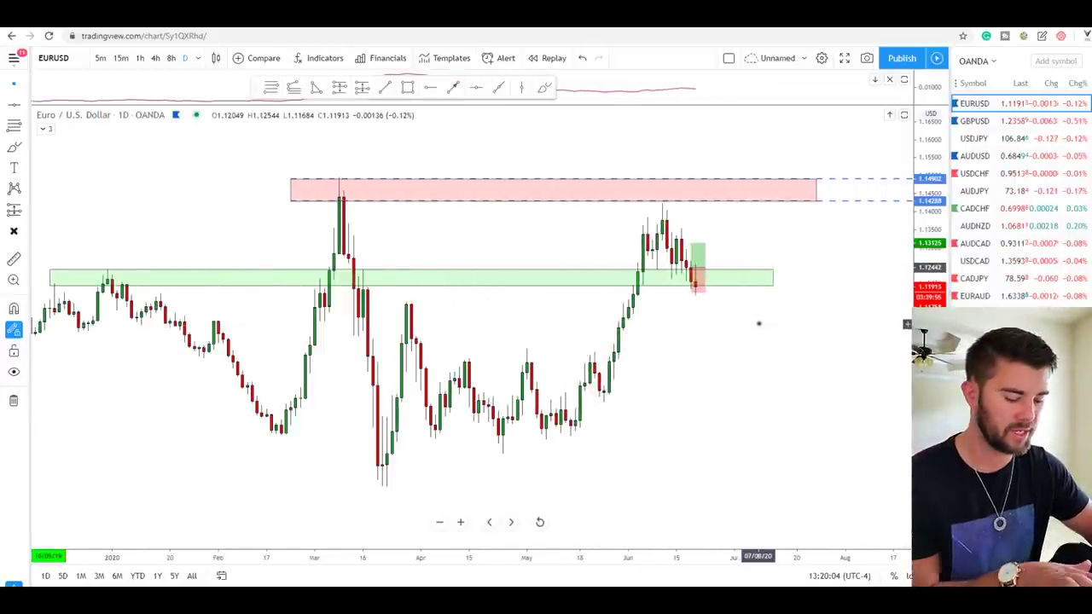
left_click_drag(166, 290, 631, 282)
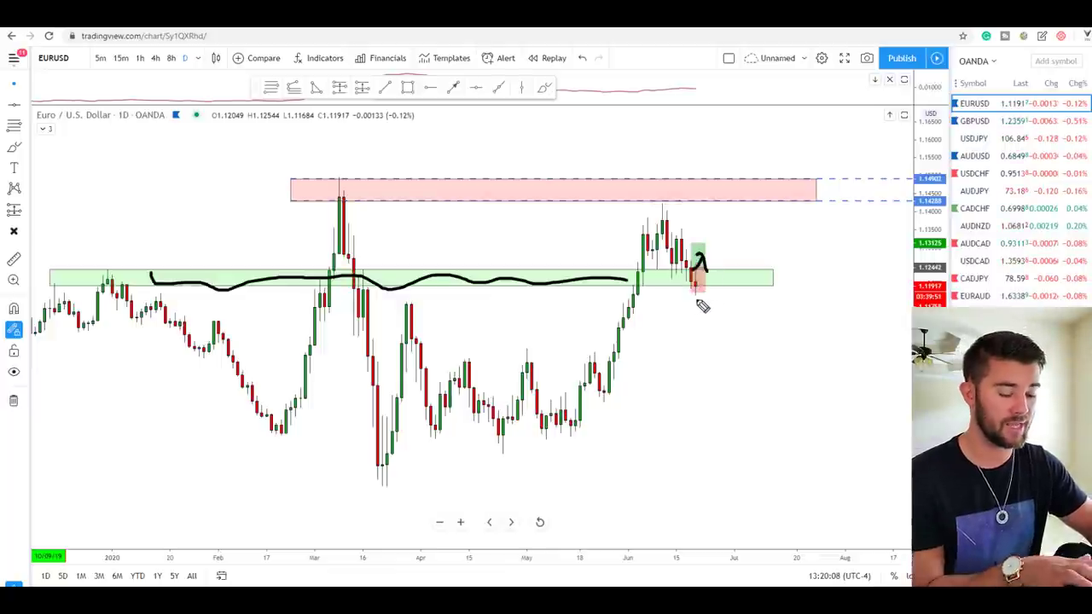
Remove the EURUSD long position, and place horizontal lines at about 1.10298 and 1.09663 along the green zone's edges.
right_click(693, 257)
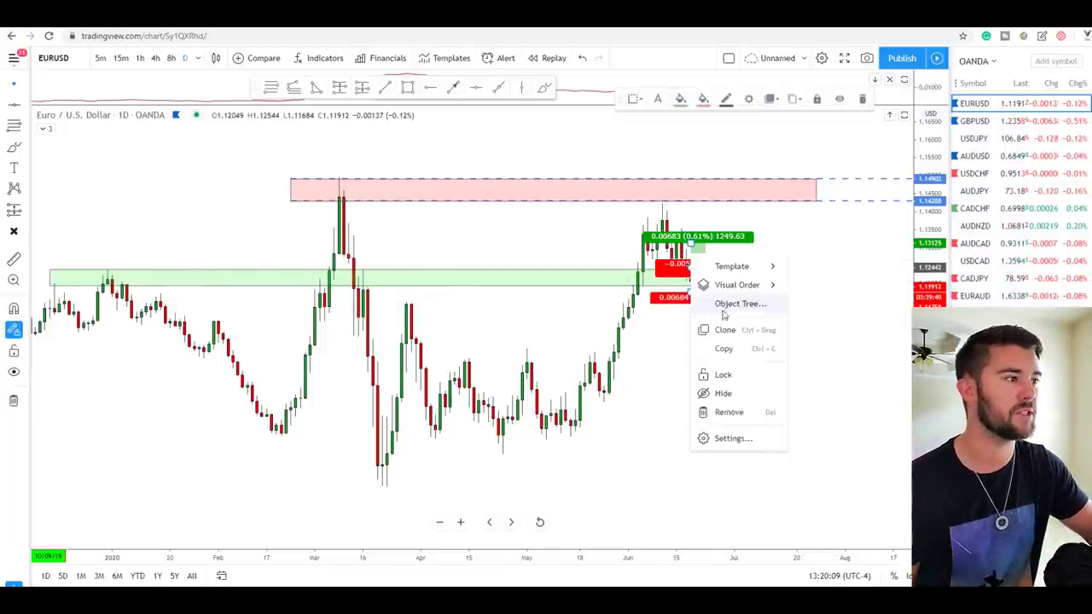
left_click(730, 413)
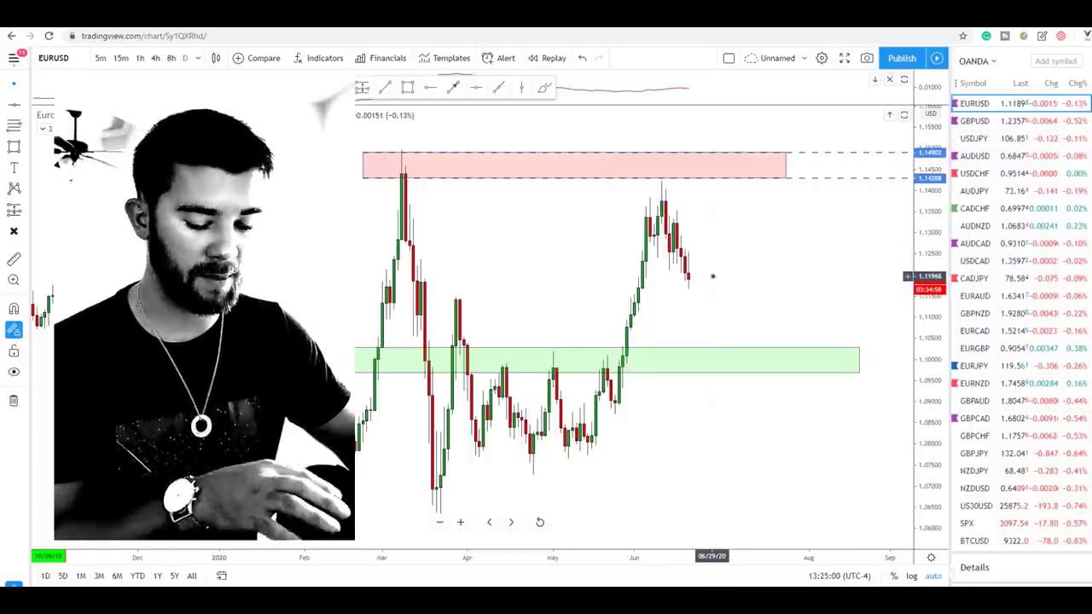
left_click(472, 89)
left_click(471, 347)
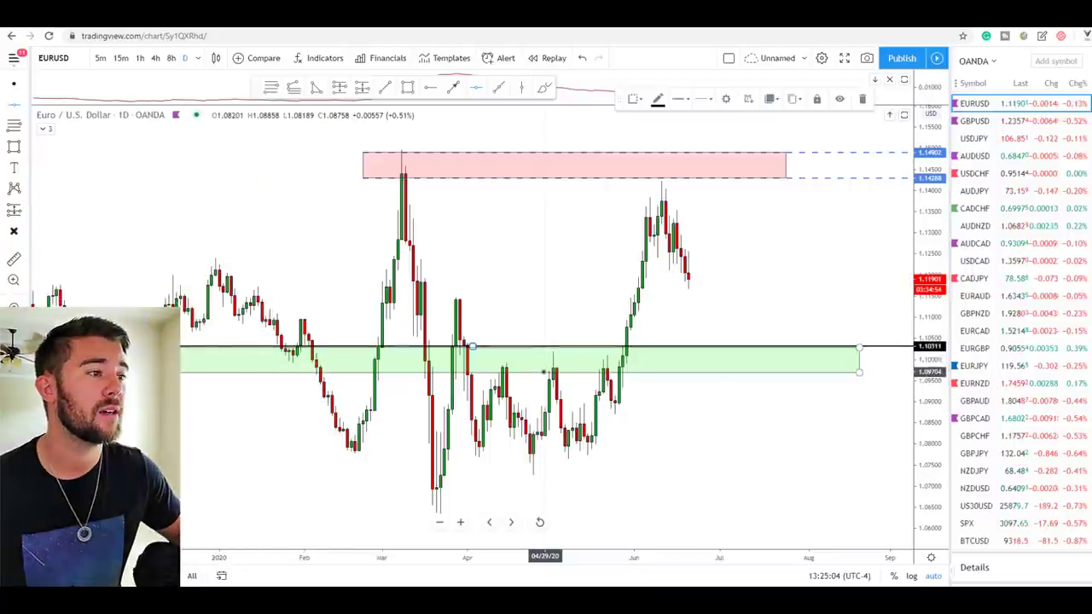
left_click(543, 373)
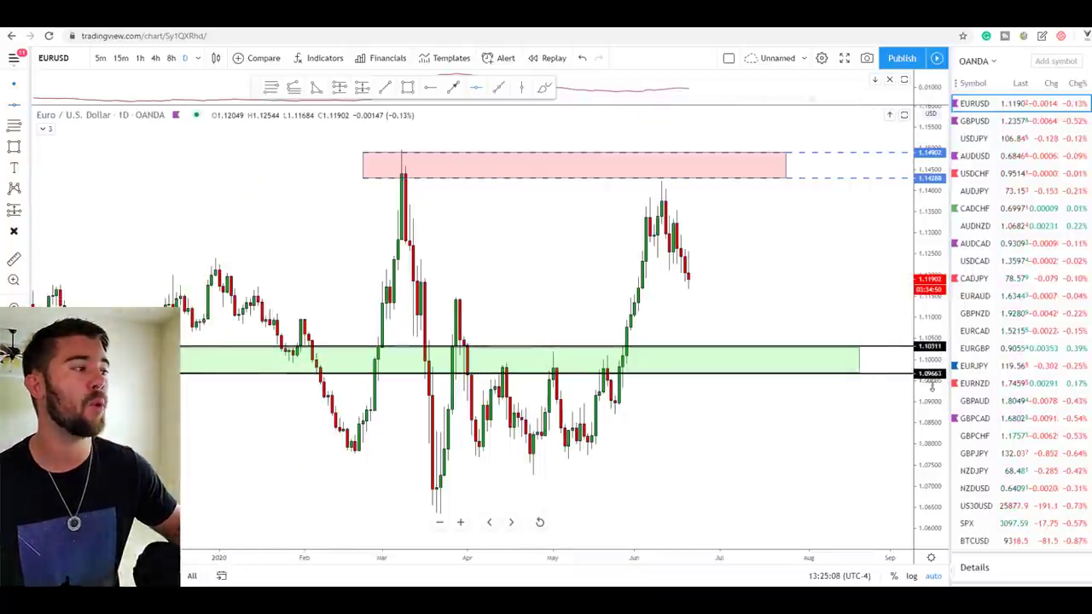
left_click(884, 348)
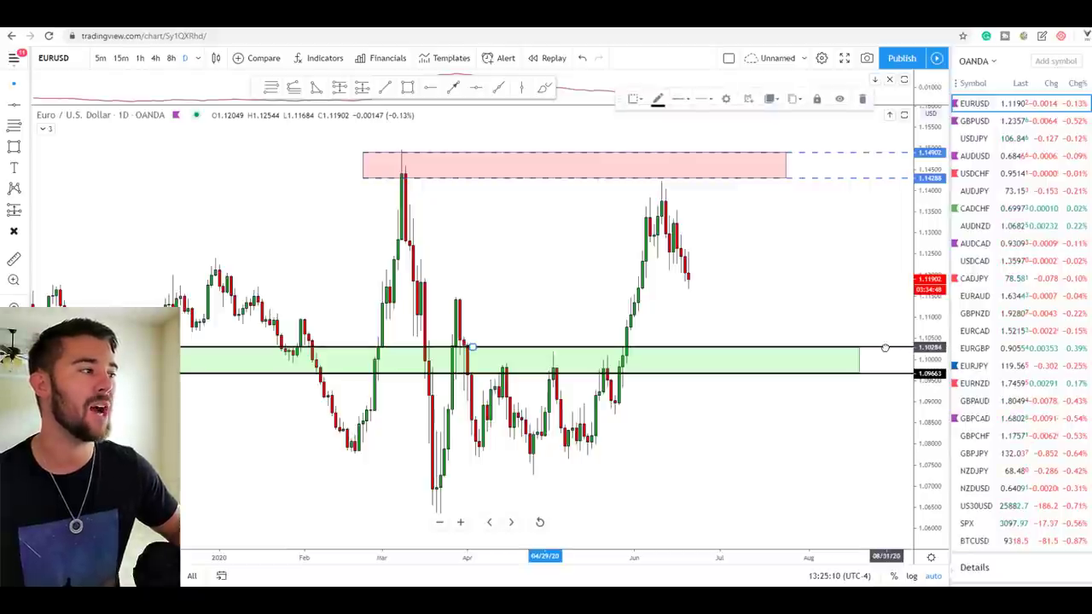
left_click(865, 304)
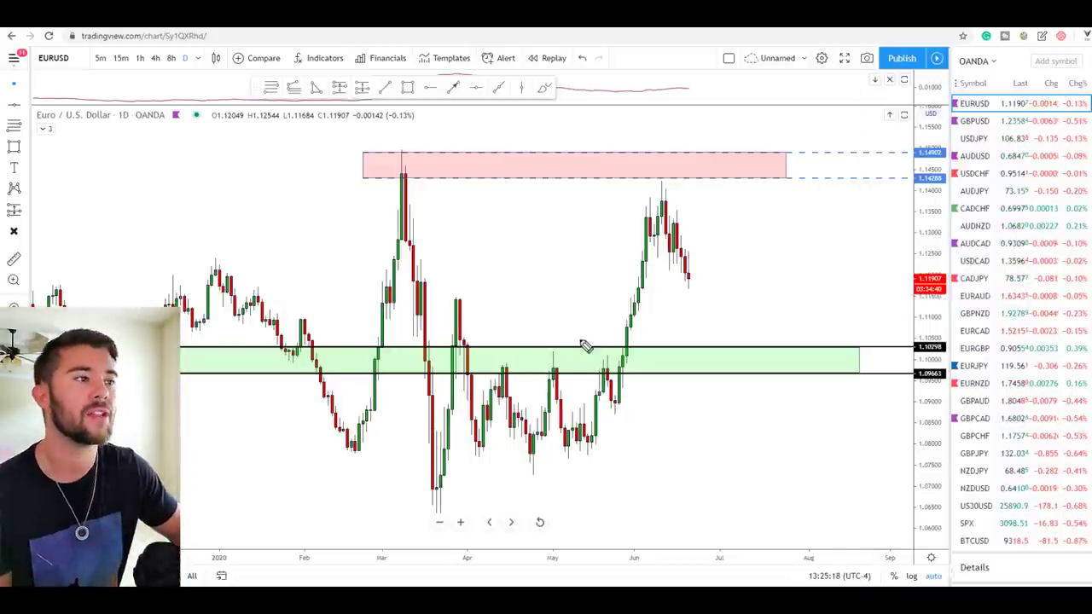
Draw short pen strokes above the three April and May highs at the EURUSD green zone.
left_click_drag(599, 319, 602, 345)
mouse_move(550, 311)
left_mouse_down()
mouse_move(551, 346)
mouse_move(513, 351)
left_mouse_up()
left_click(518, 319)
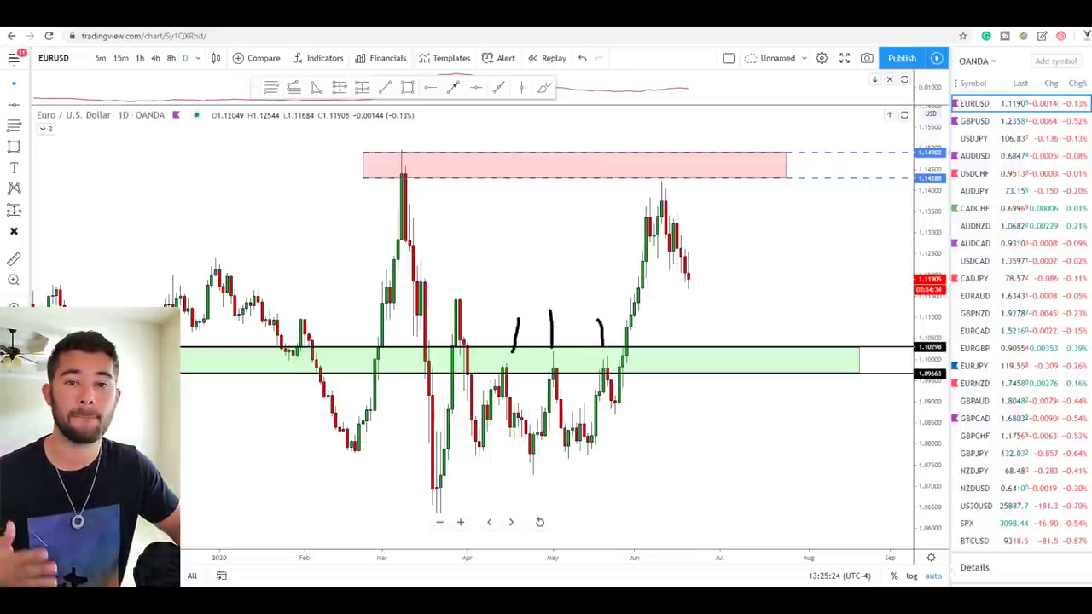
Sketch a EURUSD drop into the green zone with a double bottom and upward arrow, underline the bottom, and clear the pen marks.
left_click_drag(689, 263, 696, 297)
mouse_move(704, 339)
left_mouse_down()
mouse_move(710, 365)
mouse_move(737, 335)
left_mouse_up()
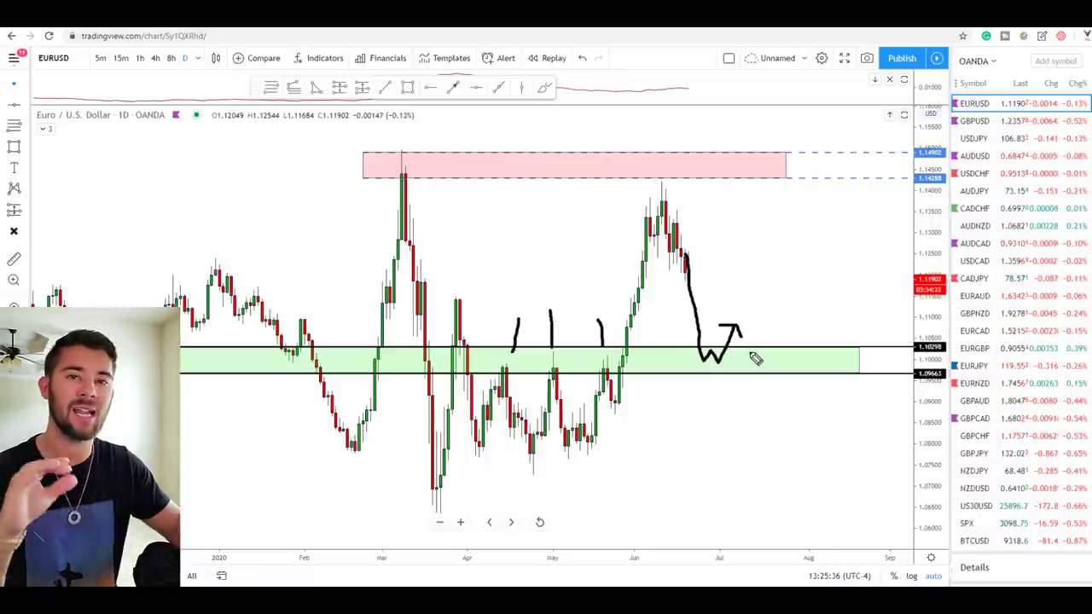
left_click_drag(686, 368, 742, 368)
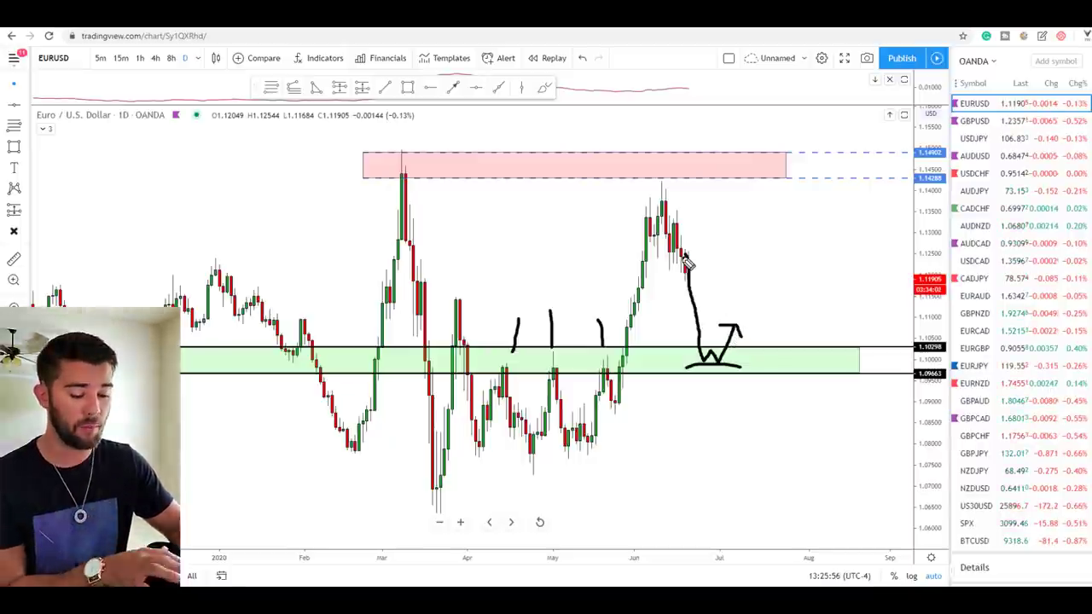
key("e")
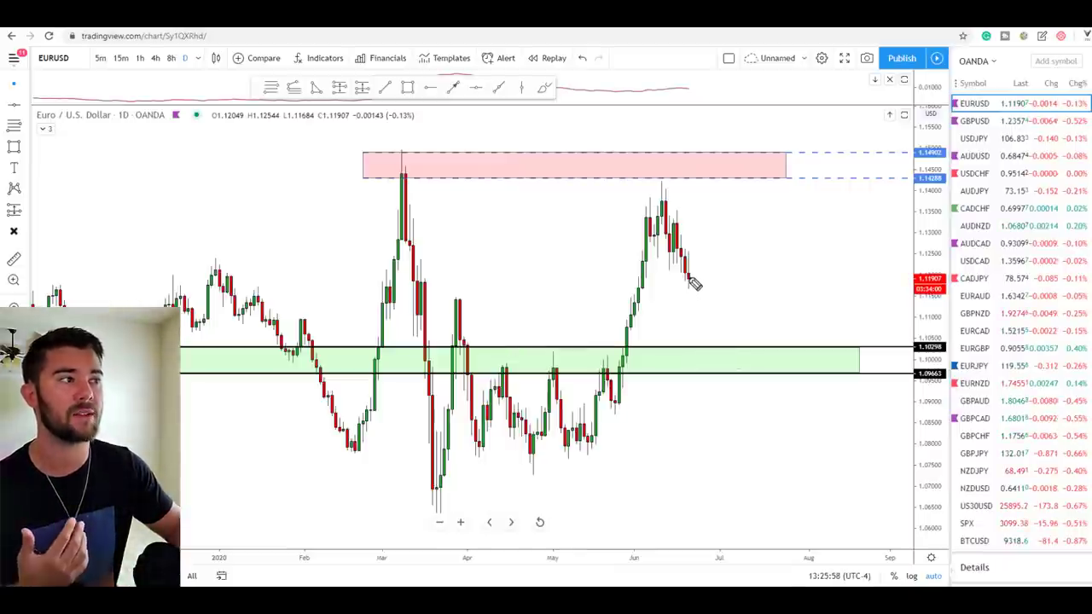
Sketch the EURUSD fall from the current price to a double bottom and upward bounce again, clearing the pen marks to finish.
left_click_drag(697, 314, 707, 345)
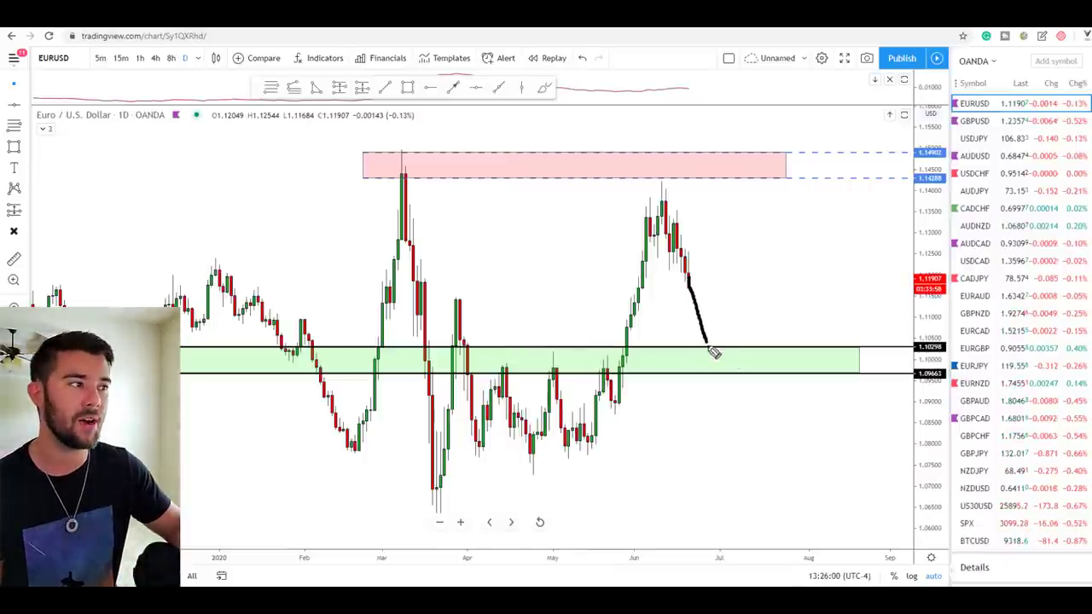
mouse_move(728, 339)
left_mouse_down()
mouse_move(736, 360)
mouse_move(750, 322)
left_mouse_up()
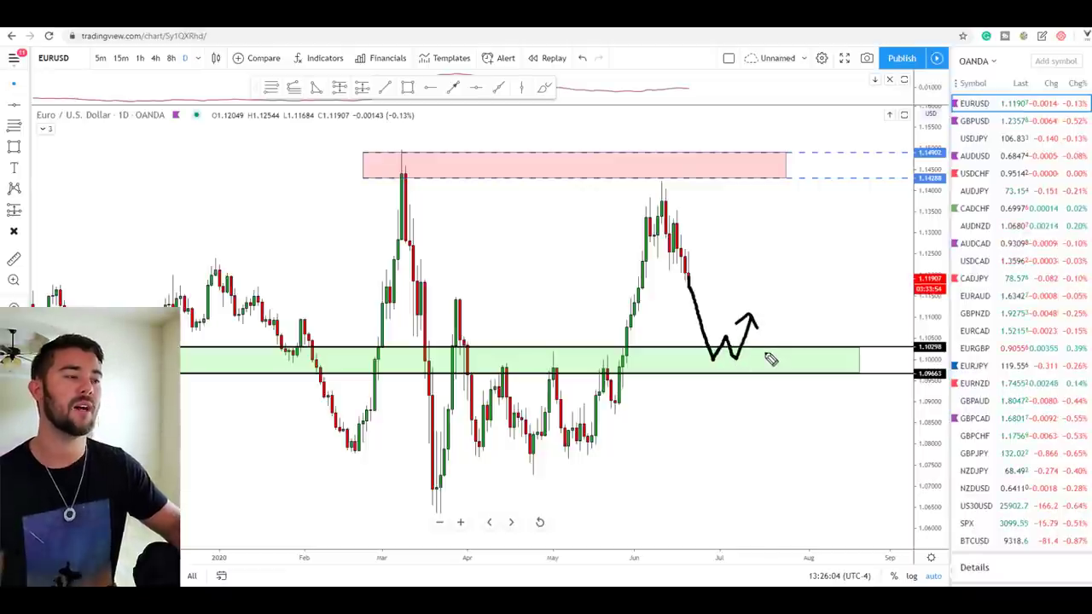
key("ctrl+z")
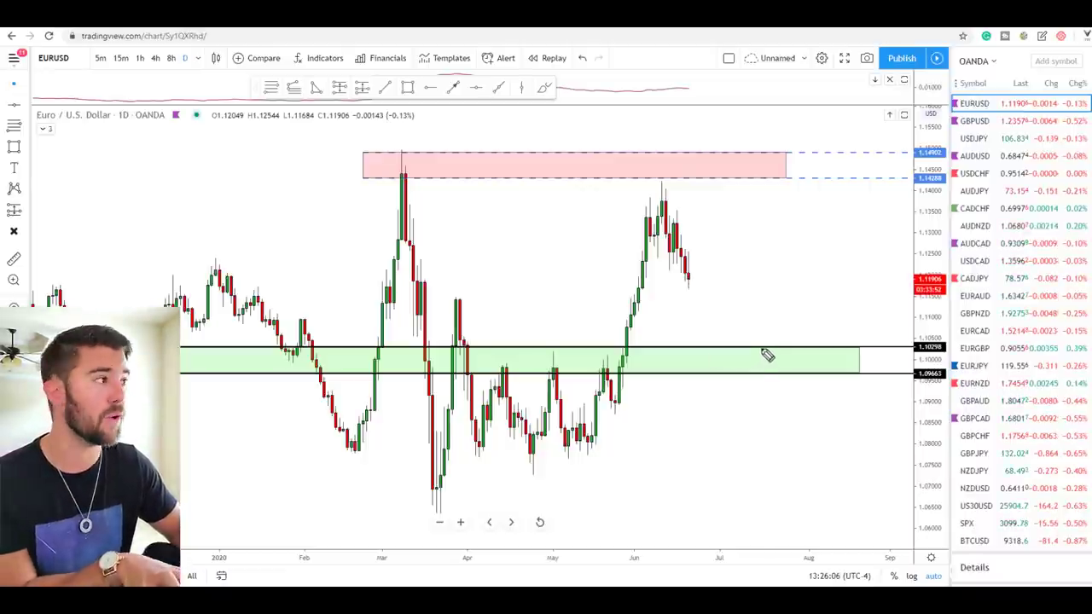
Open the GBPUSD daily chart and draw upward arrows at the August, September and May lows along the green zone.
left_click(974, 120)
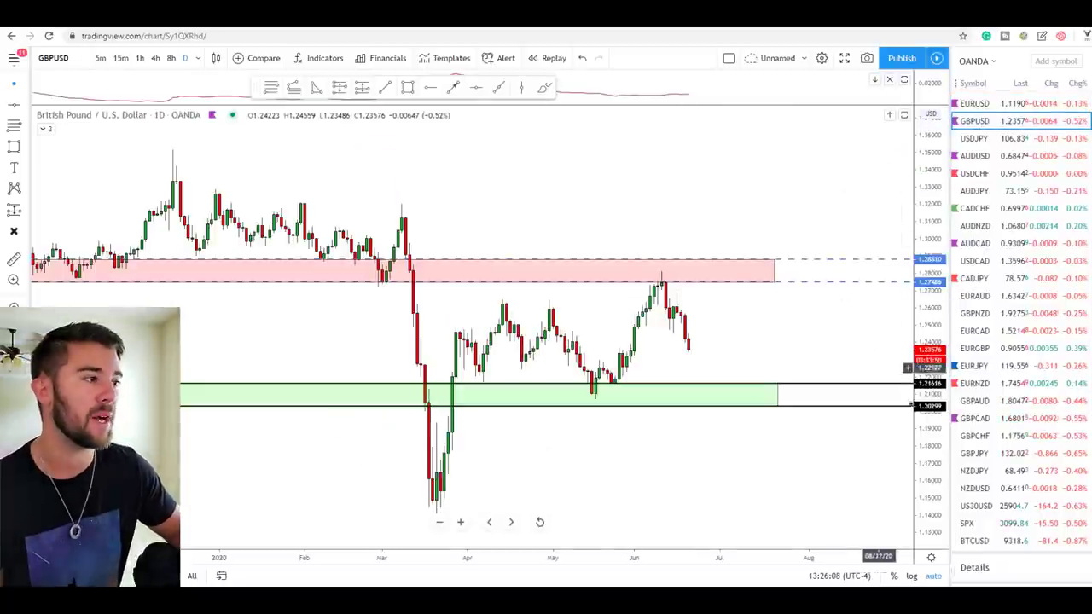
scroll(816, 446, "down", 3)
scroll(821, 453, "up", 5)
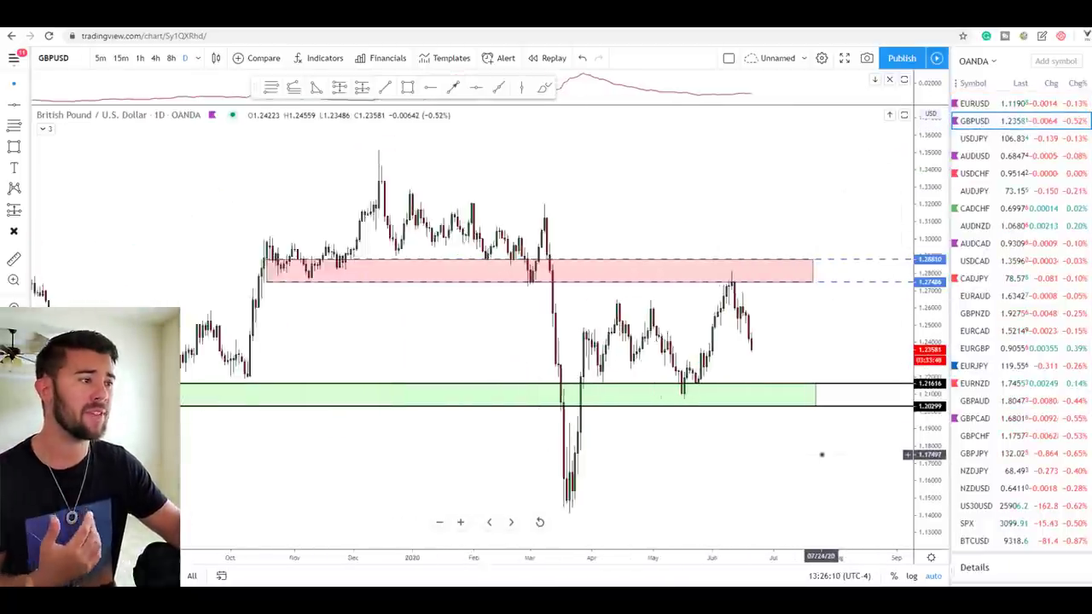
scroll(810, 454, "down", 4)
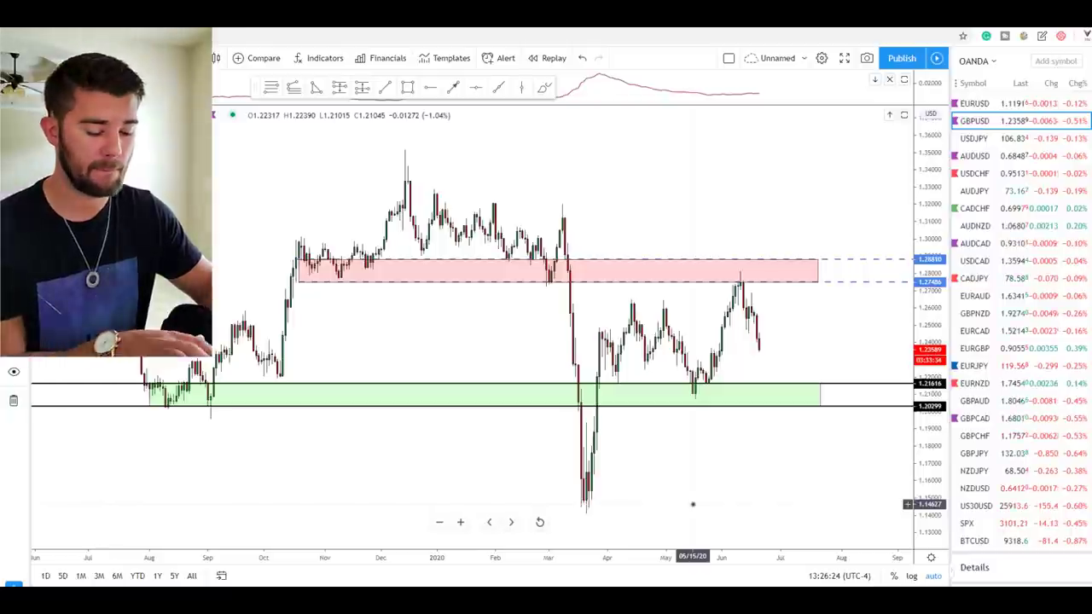
left_click_drag(705, 454, 704, 425)
mouse_move(212, 478)
left_mouse_down()
mouse_move(211, 439)
mouse_move(168, 409)
left_mouse_up()
mouse_move(159, 427)
left_mouse_down()
mouse_move(168, 407)
mouse_move(178, 427)
left_mouse_up()
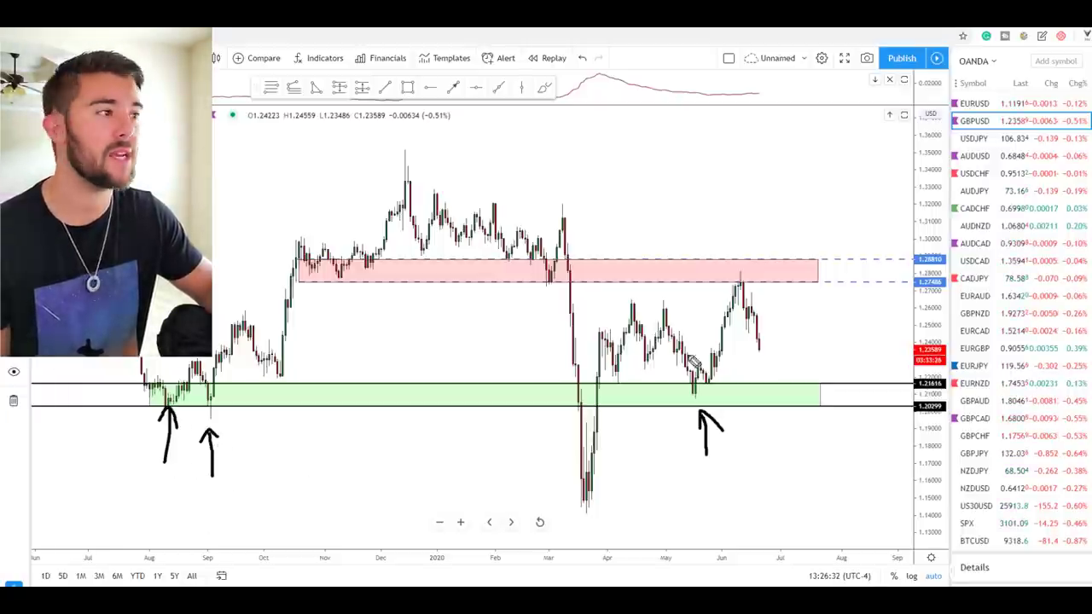
Sketch a GBPUSD drop into the green zone, a bounce and a further fall, point an arrow at the bounce, and clear the marks.
left_click_drag(755, 333, 761, 359)
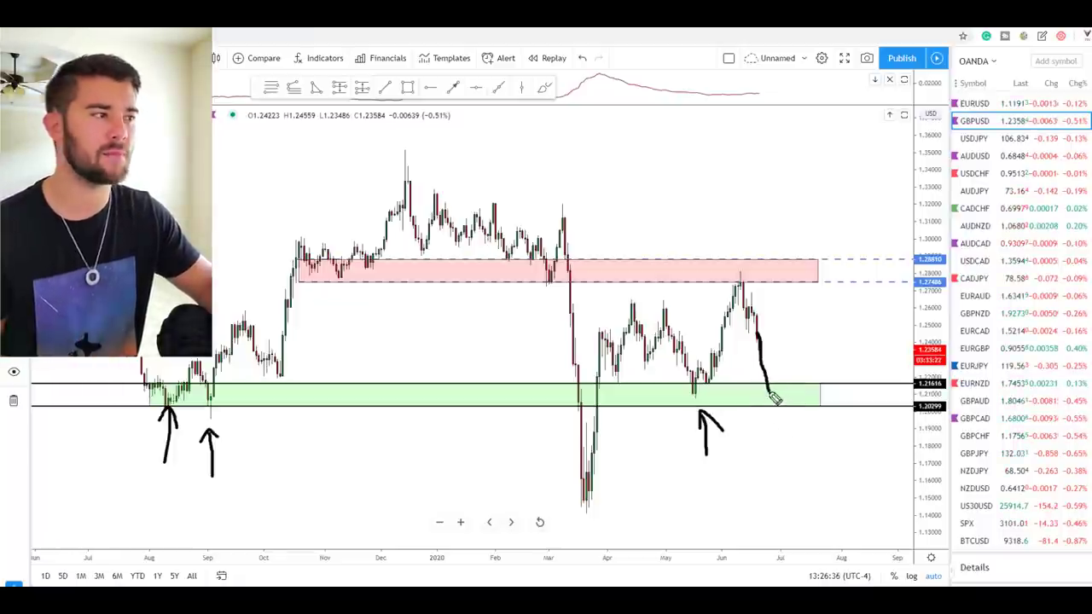
left_click_drag(768, 392, 799, 361)
left_click_drag(853, 435, 855, 438)
mouse_move(759, 400)
left_mouse_down()
mouse_move(785, 400)
mouse_move(792, 377)
left_mouse_up()
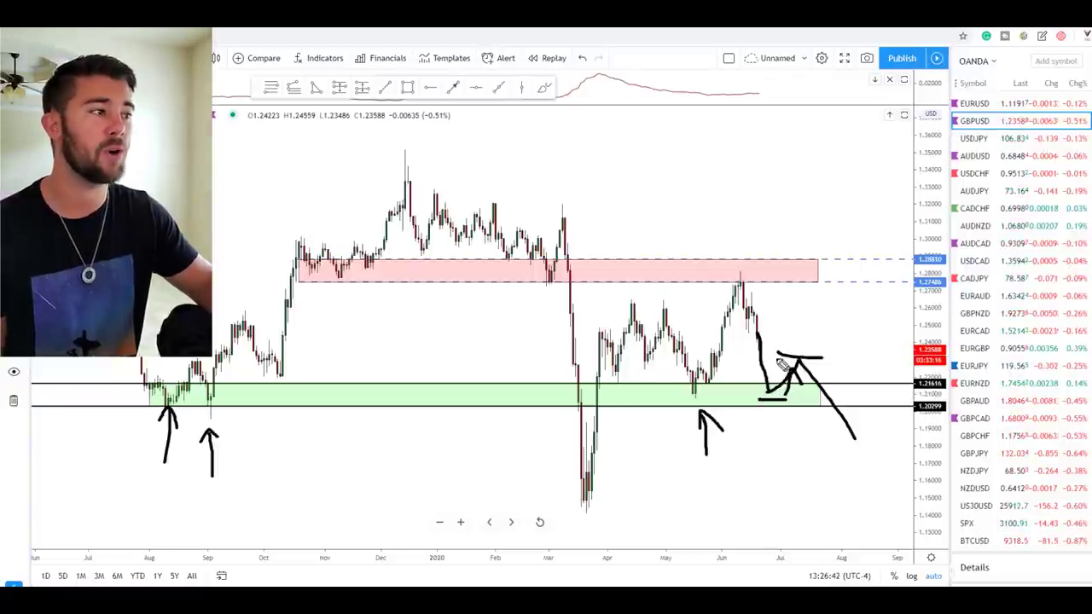
left_click_drag(847, 357, 858, 381)
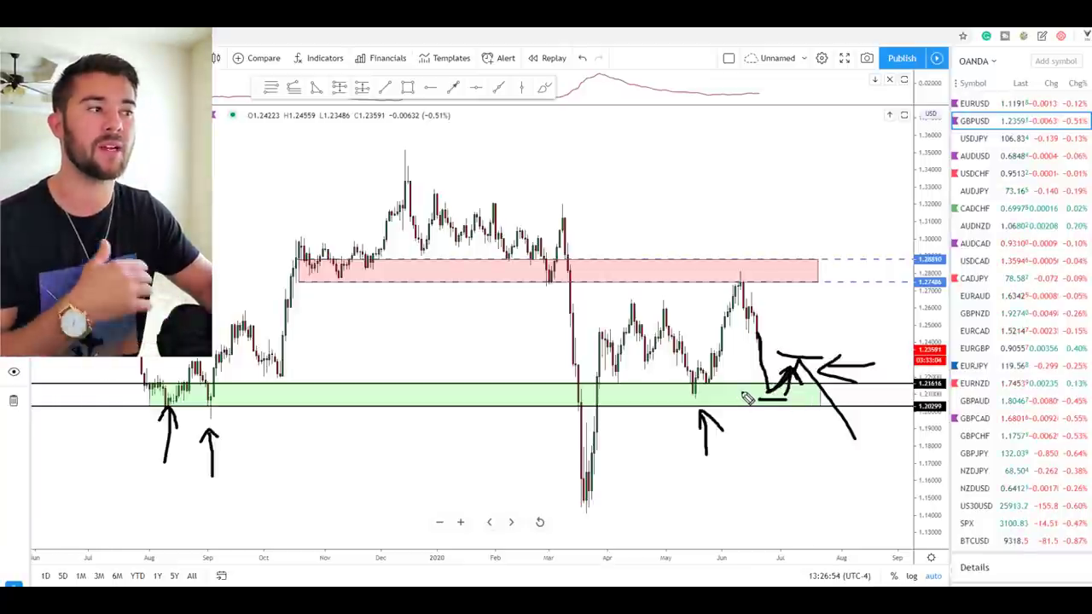
key("Escape")
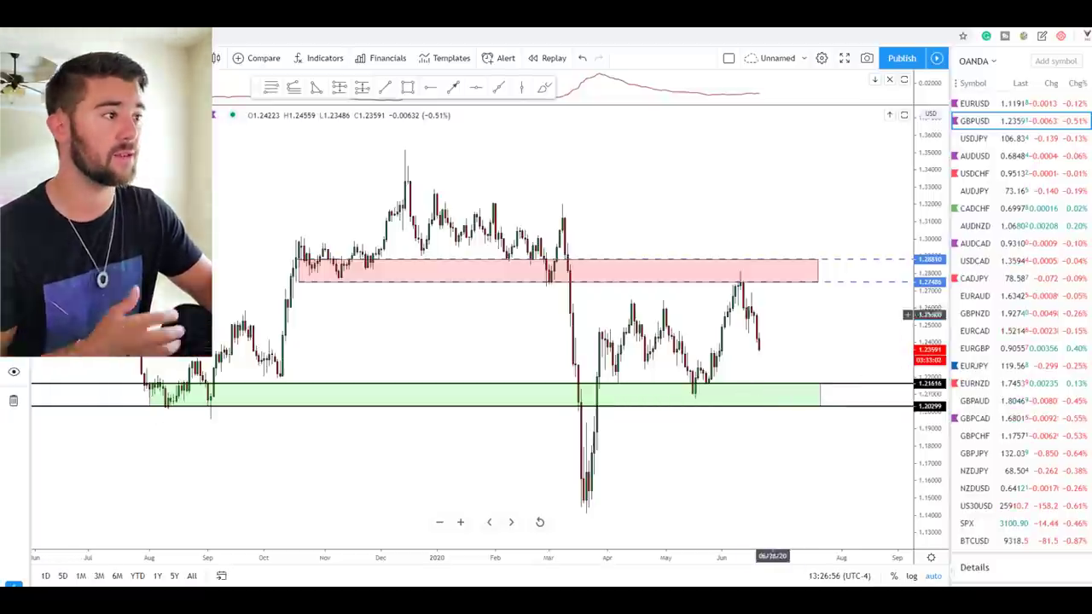
Open the AUDUSD daily chart and draw arrows at the March high and the two earlier lows on the green zone.
left_click(981, 156)
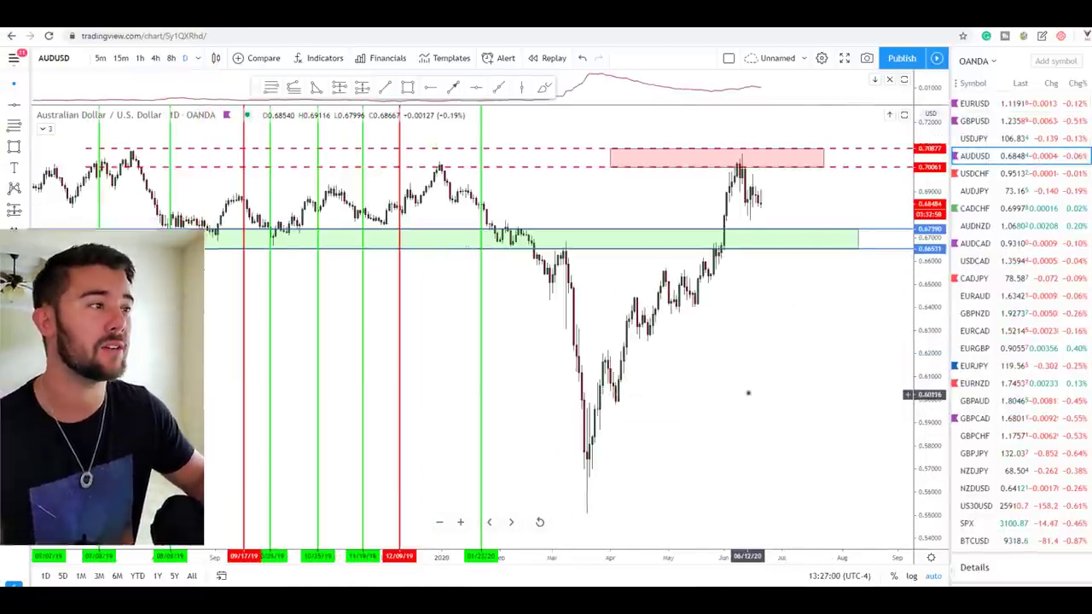
left_click_drag(926, 317, 926, 339)
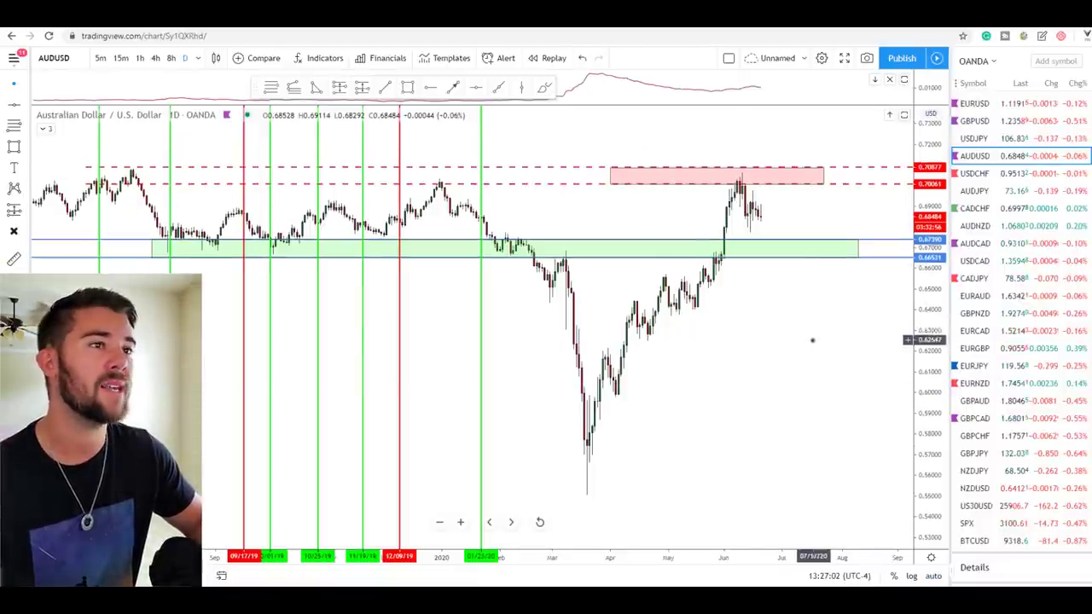
scroll(802, 345, "up", 1)
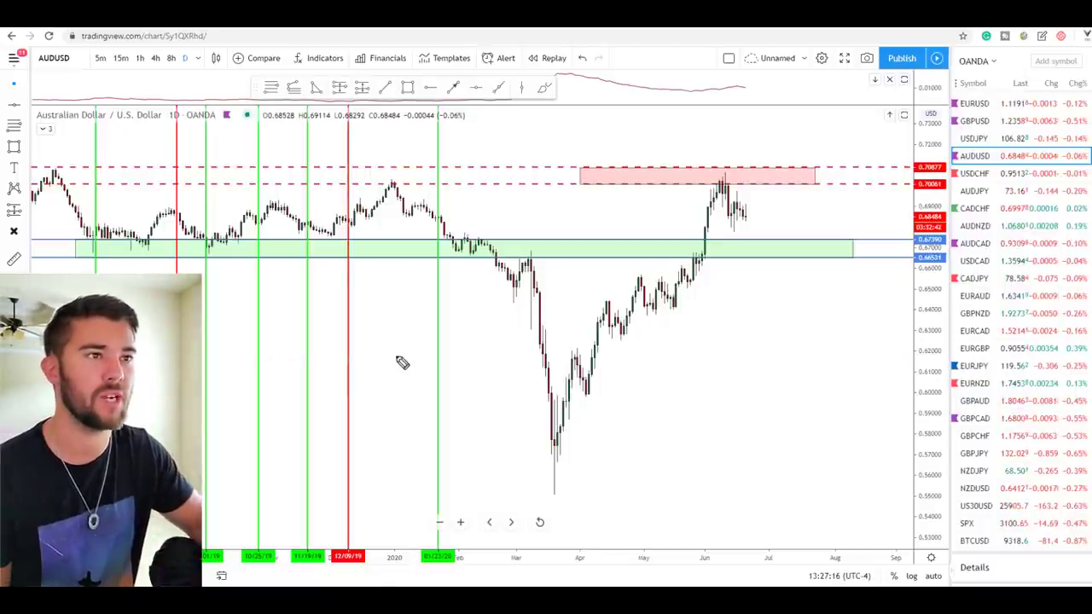
left_click_drag(515, 232, 527, 246)
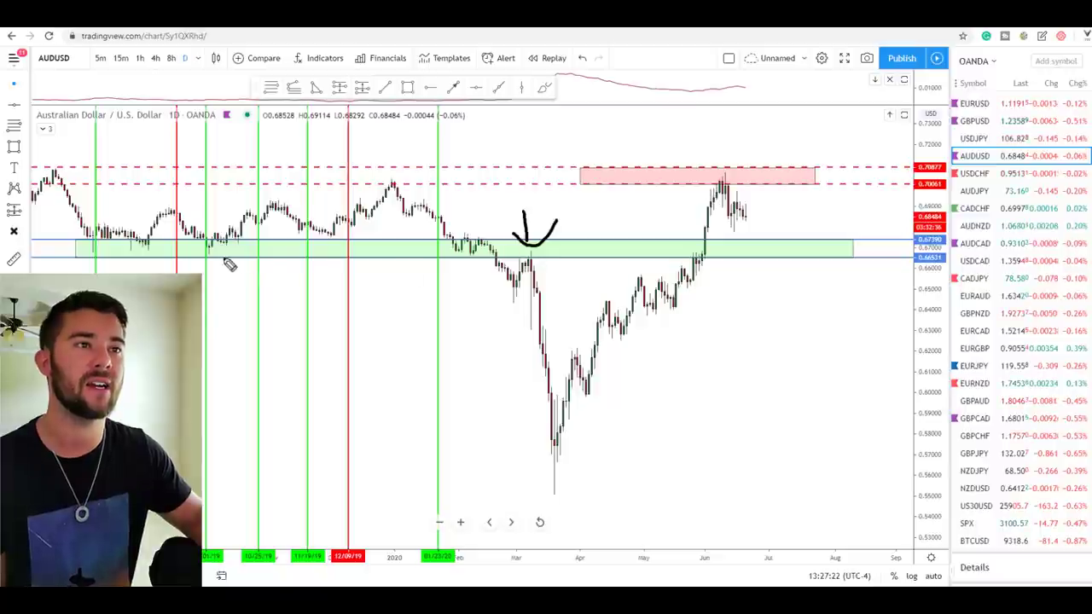
left_click_drag(211, 273, 210, 263)
mouse_move(203, 278)
left_mouse_down()
mouse_move(211, 262)
mouse_move(223, 279)
left_mouse_up()
left_click_drag(111, 278, 100, 249)
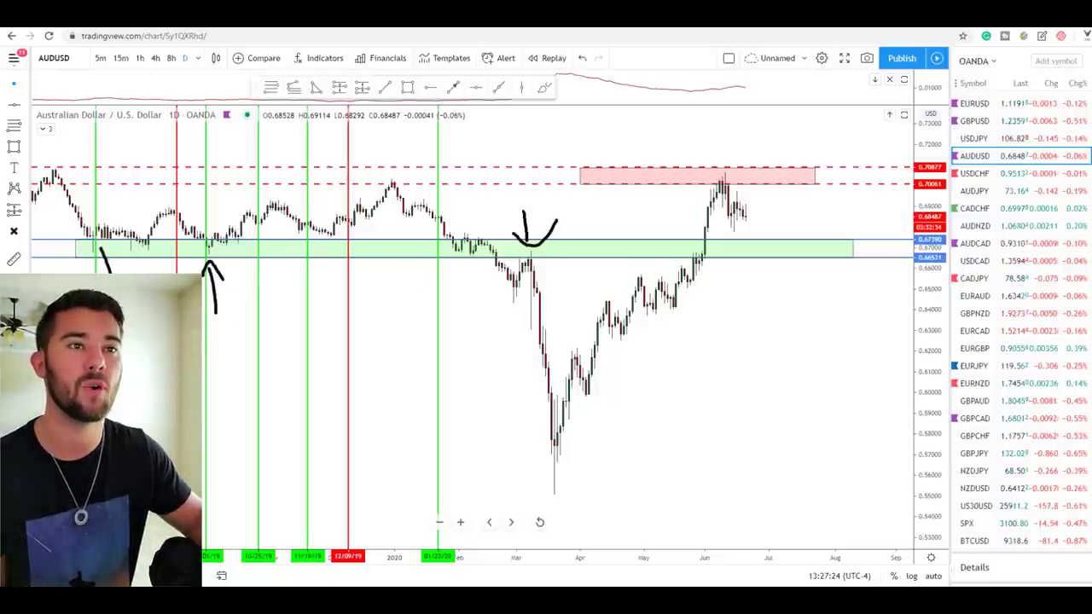
Trace the AUDUSD May and June highs at the green zone, sketch a pullback with an upward bounce, and clear the pen marks.
left_click_drag(659, 244, 689, 258)
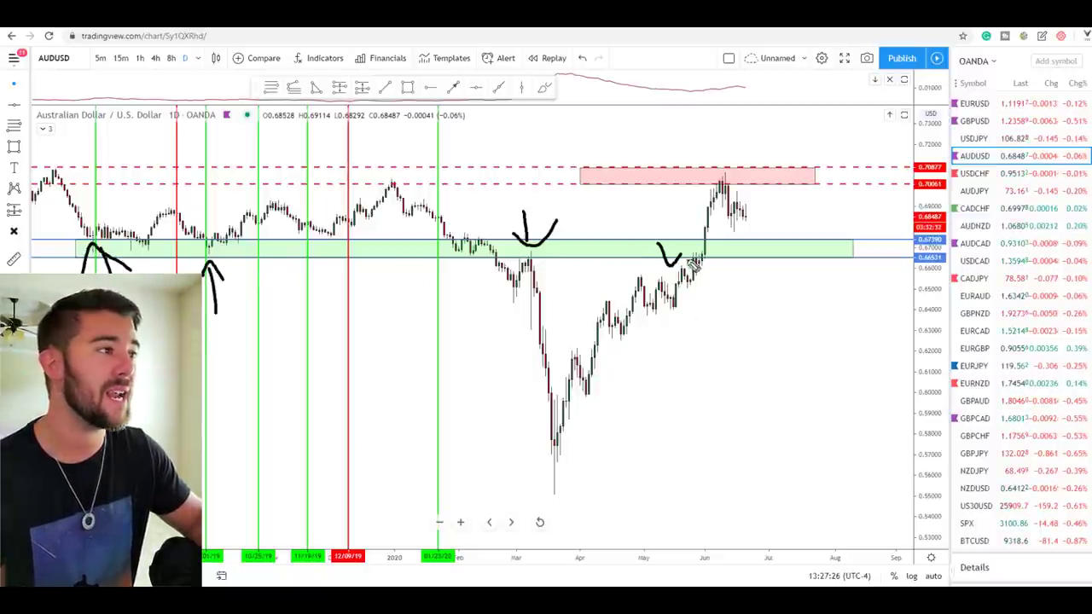
left_click_drag(738, 208, 765, 235)
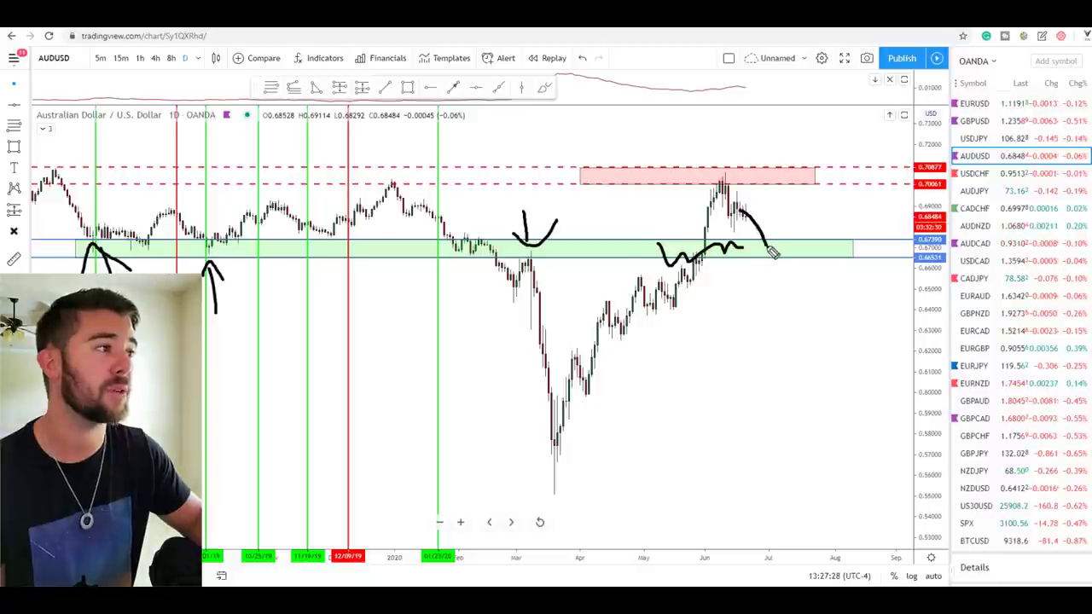
left_click_drag(777, 220, 793, 228)
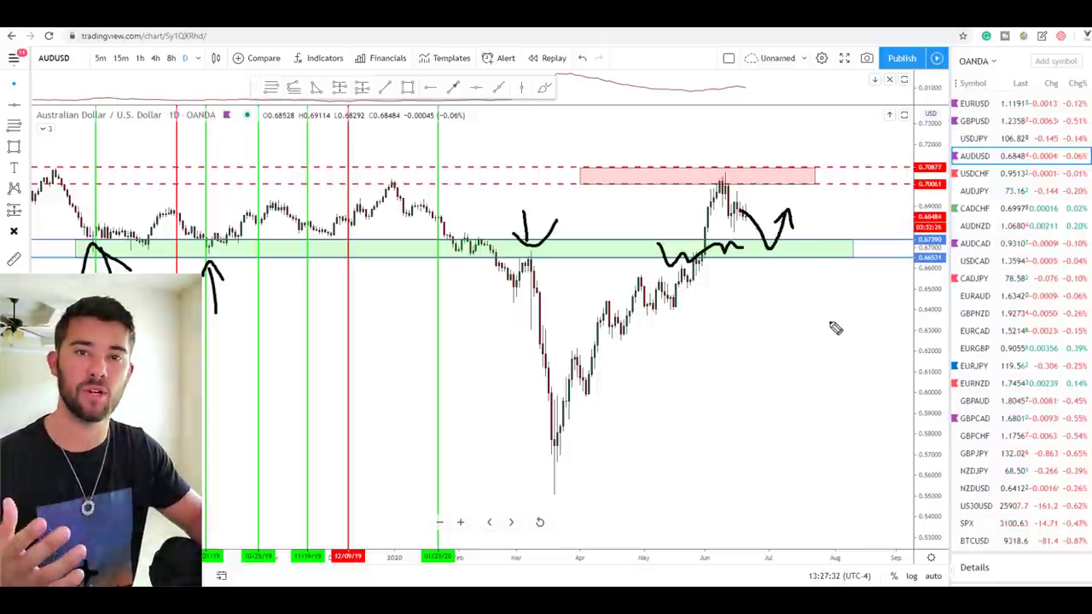
key("Escape")
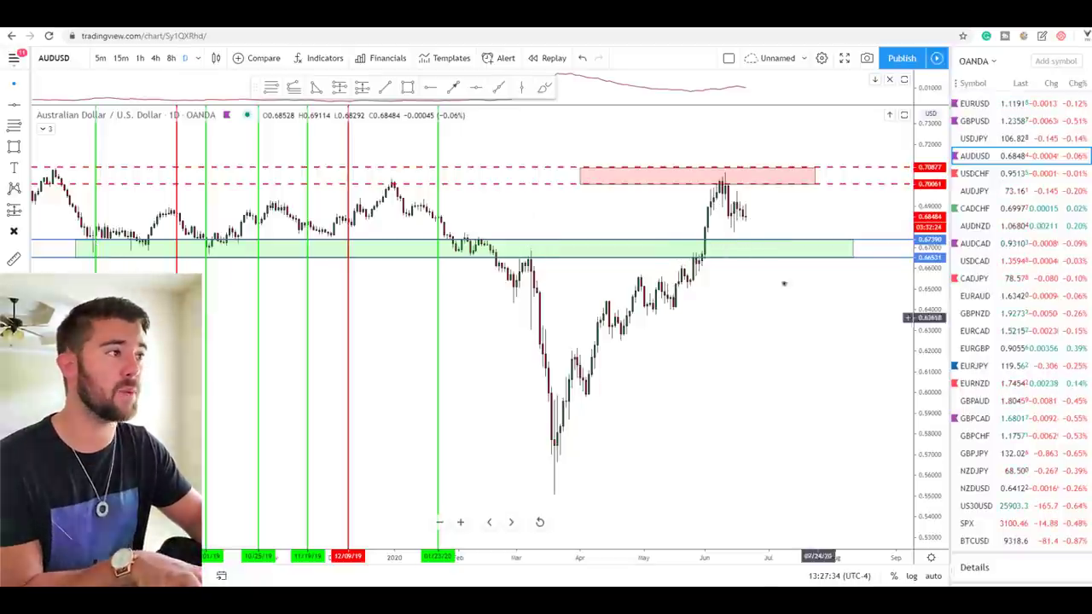
Frame the recent AUDUSD candles and zones closely, and underline the green zone's 0.67390 and 0.66531 price labels.
key("ctrl+2")
key("Escape")
scroll(763, 346, "up", 6)
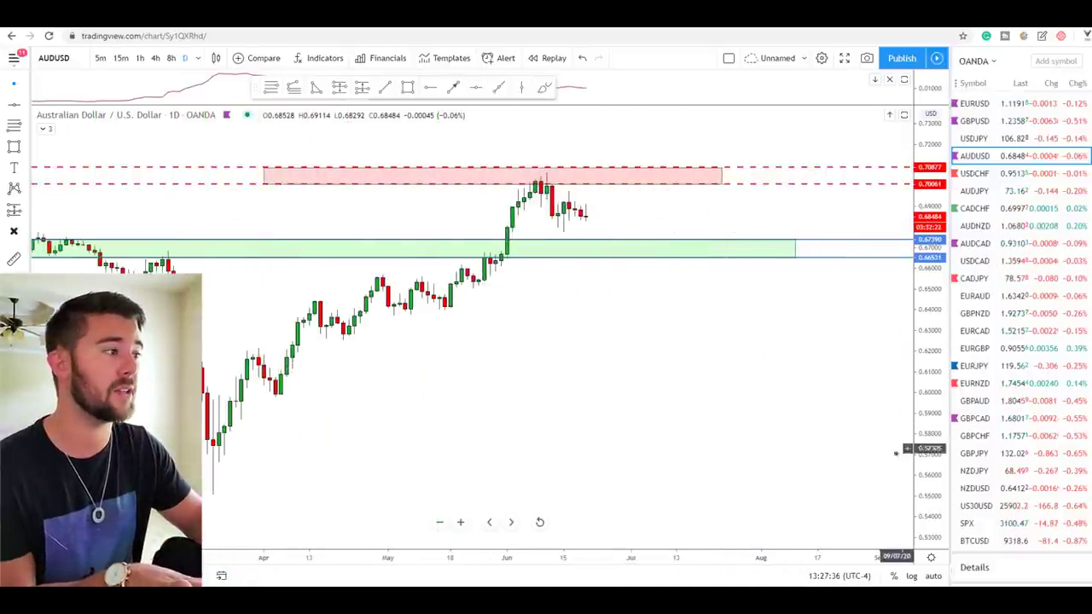
left_click_drag(930, 515, 931, 341)
left_click_drag(710, 299, 777, 468)
scroll(777, 468, "up", 3)
left_click_drag(731, 434, 728, 472)
key("ctrl+2")
left_click_drag(939, 340, 950, 339)
left_click_drag(917, 380, 954, 379)
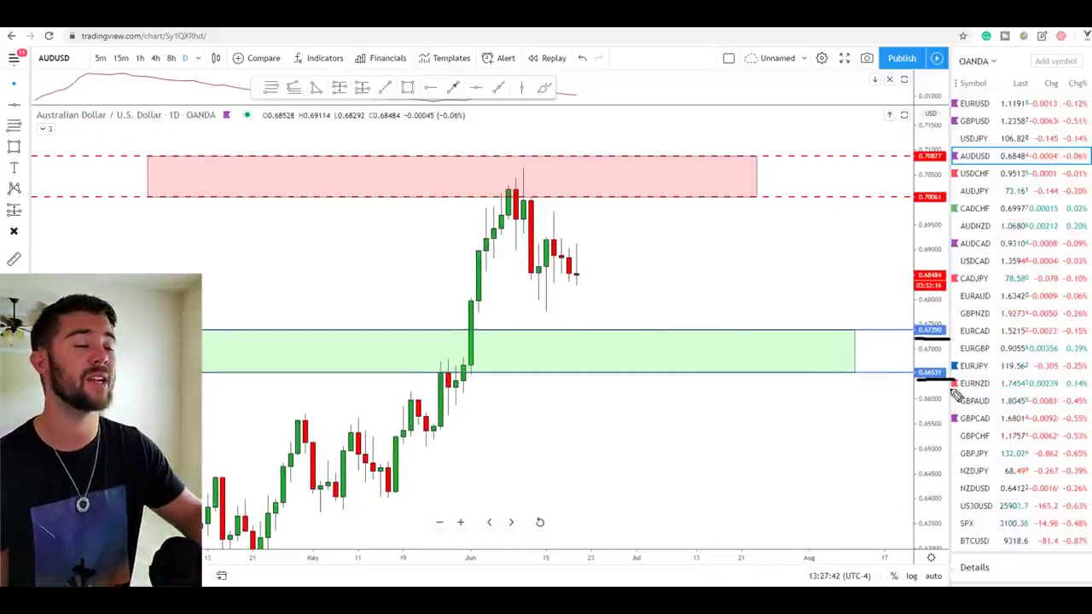
Sketch an AUDUSD drop into the green zone with a double bottom and upward arrow, clearing the pen marks to finish.
mouse_move(580, 288)
left_mouse_down()
mouse_move(593, 328)
mouse_move(632, 349)
mouse_move(670, 294)
left_mouse_up()
left_click_drag(644, 300, 671, 314)
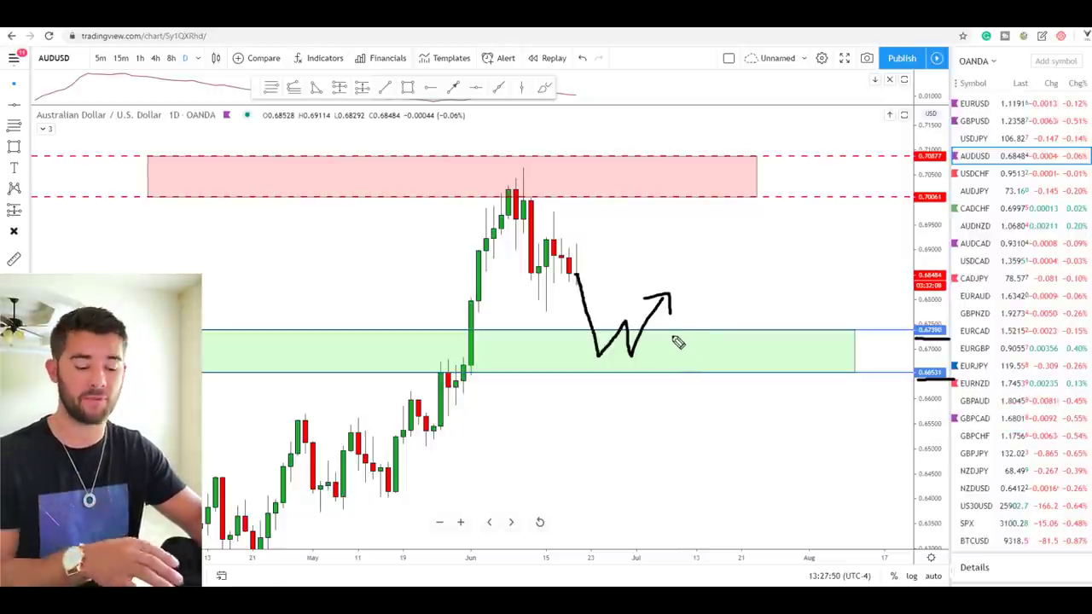
key("Escape")
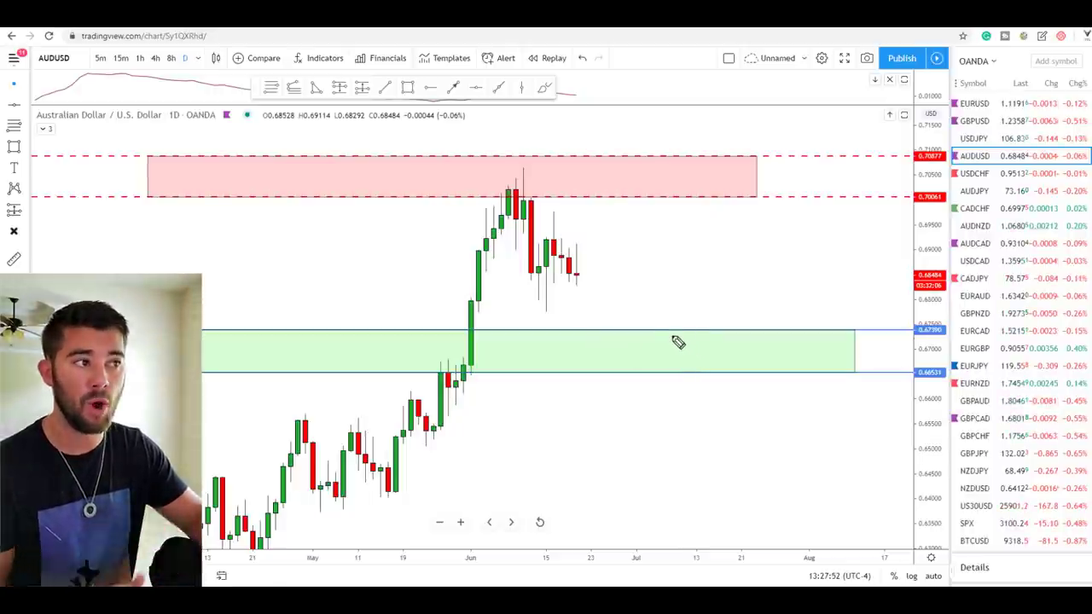
Switch the chart to AUDCAD from the watchlist.
key("Down")
key("Down")
key("Down")
key("Down")
key("Down")
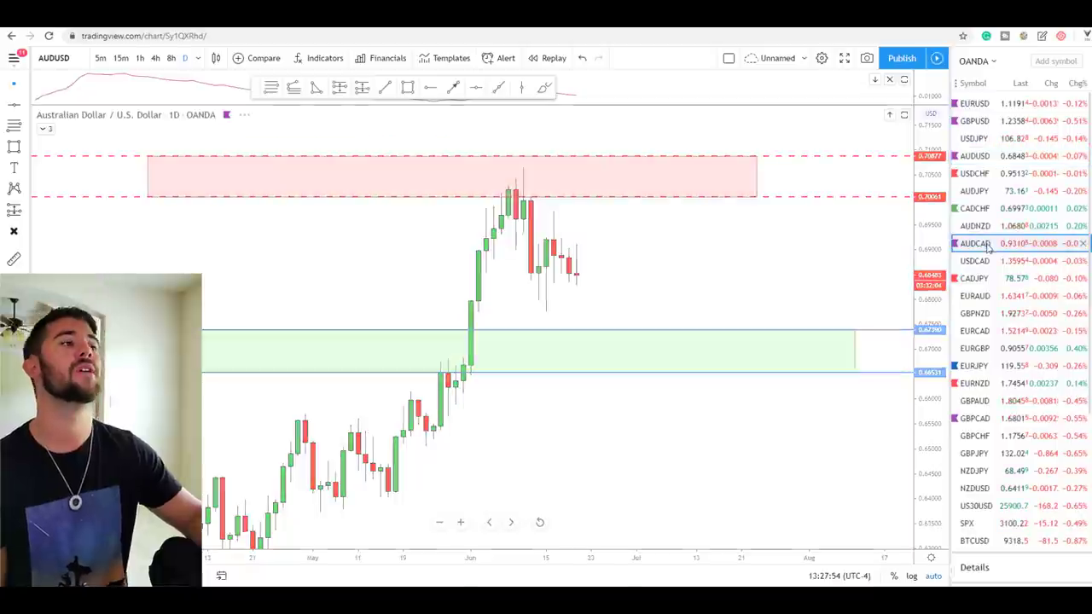
Trace the AUDCAD green zone, mark its late-2019 highs with an arrow, sketch a pullback and bounce, and clear the pen marks.
scroll(777, 305, "down", 3)
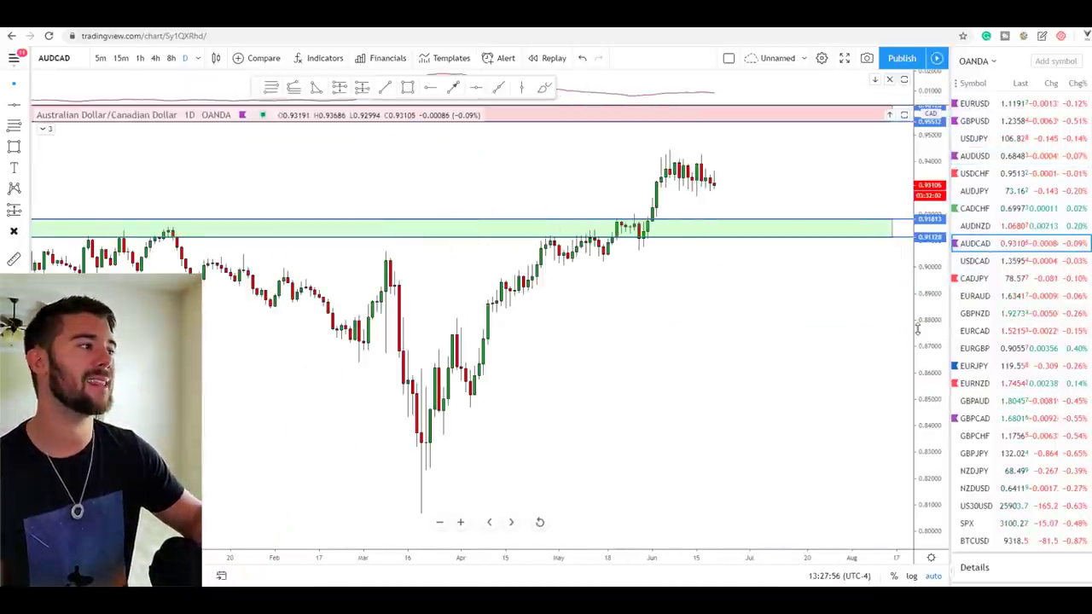
scroll(831, 307, "down", 2)
left_click_drag(828, 310, 771, 373)
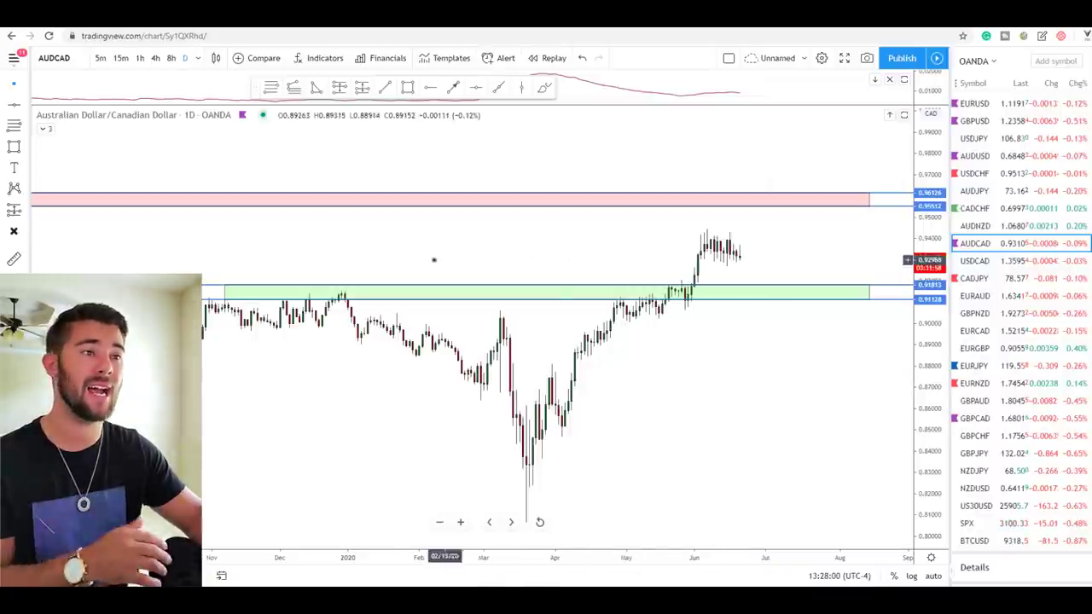
mouse_move(254, 289)
left_mouse_down()
mouse_move(367, 316)
mouse_move(764, 307)
left_mouse_up()
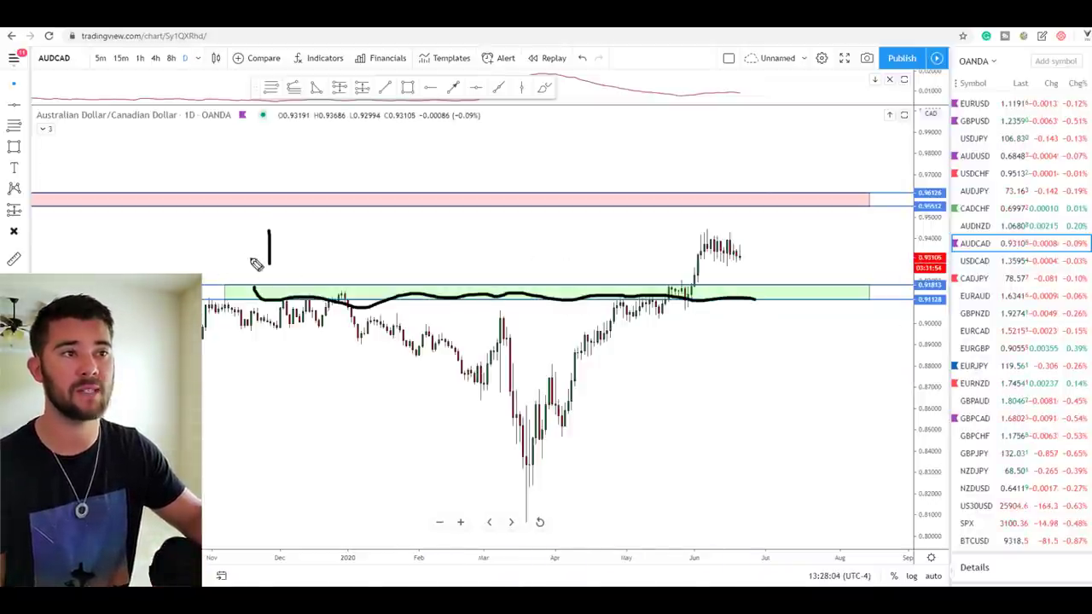
left_click_drag(248, 254, 288, 249)
mouse_move(744, 256)
left_mouse_down()
mouse_move(762, 288)
mouse_move(805, 263)
mouse_move(813, 280)
left_mouse_up()
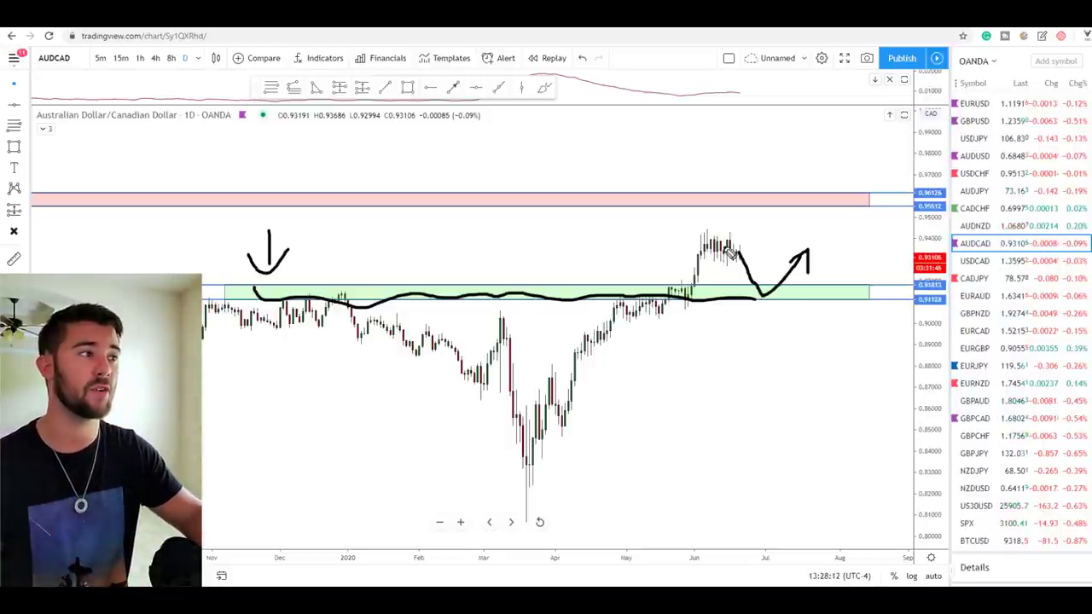
key("ctrl+shift+7")
Underline the AUDCAD 0.91813 and 0.91128 price labels, and sketch a drop into the green zone with a double bottom and upward arrow.
mouse_move(912, 292)
left_mouse_down()
mouse_move(945, 291)
mouse_move(941, 310)
left_mouse_up()
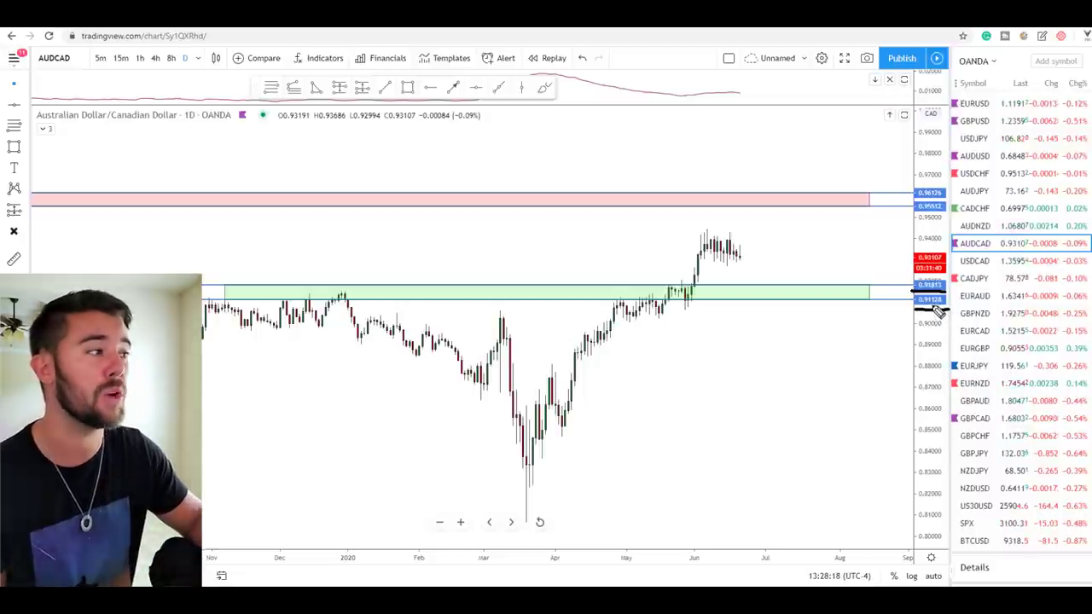
scroll(756, 324, "up", 5)
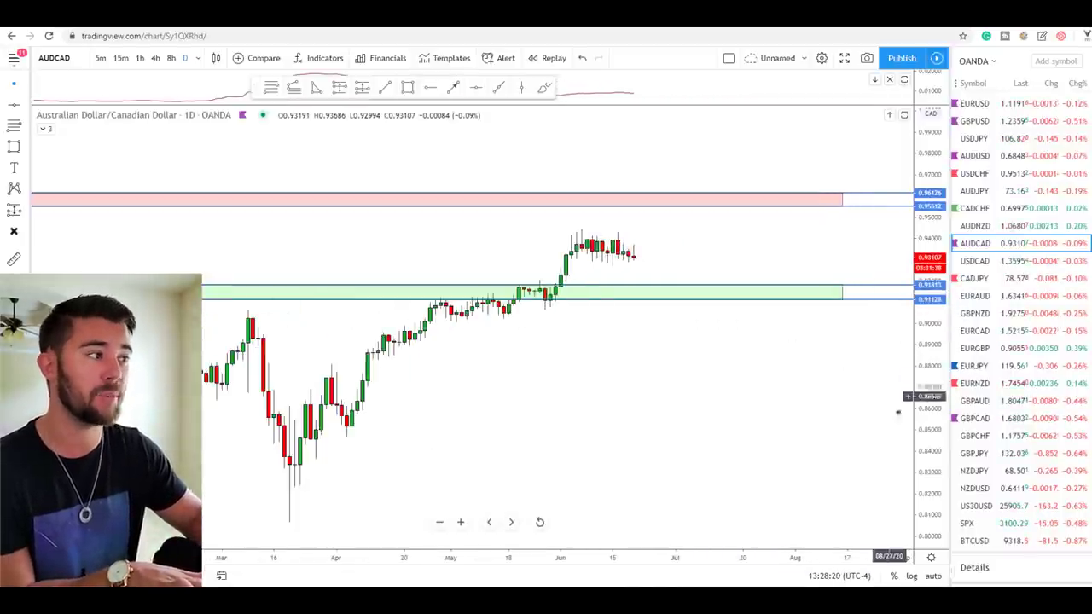
mouse_move(632, 195)
left_mouse_down()
mouse_move(661, 255)
mouse_move(746, 207)
mouse_move(756, 238)
left_mouse_up()
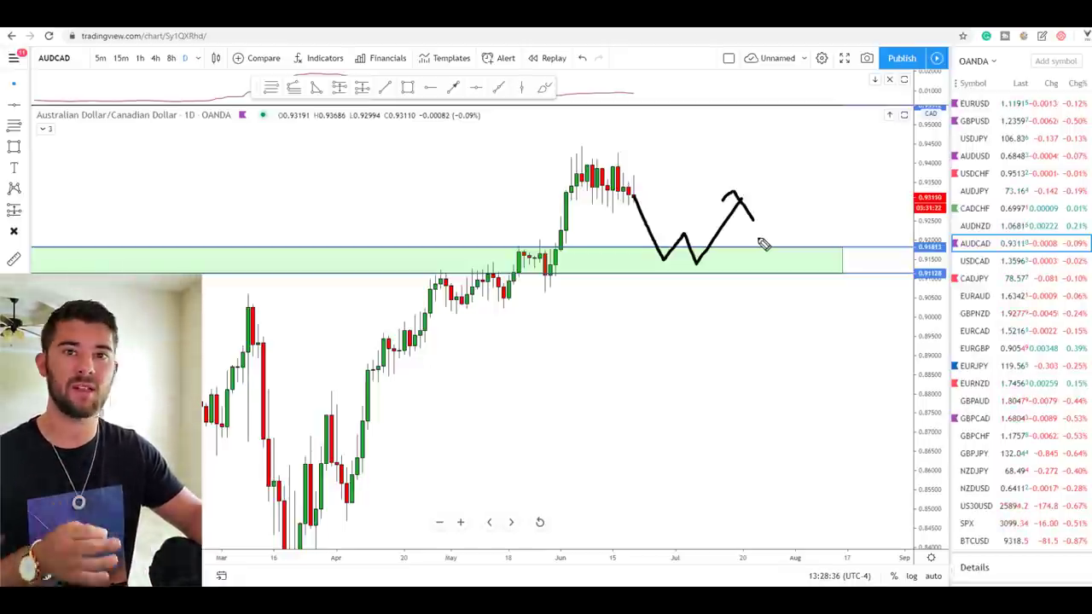
left_click_drag(720, 203, 758, 218)
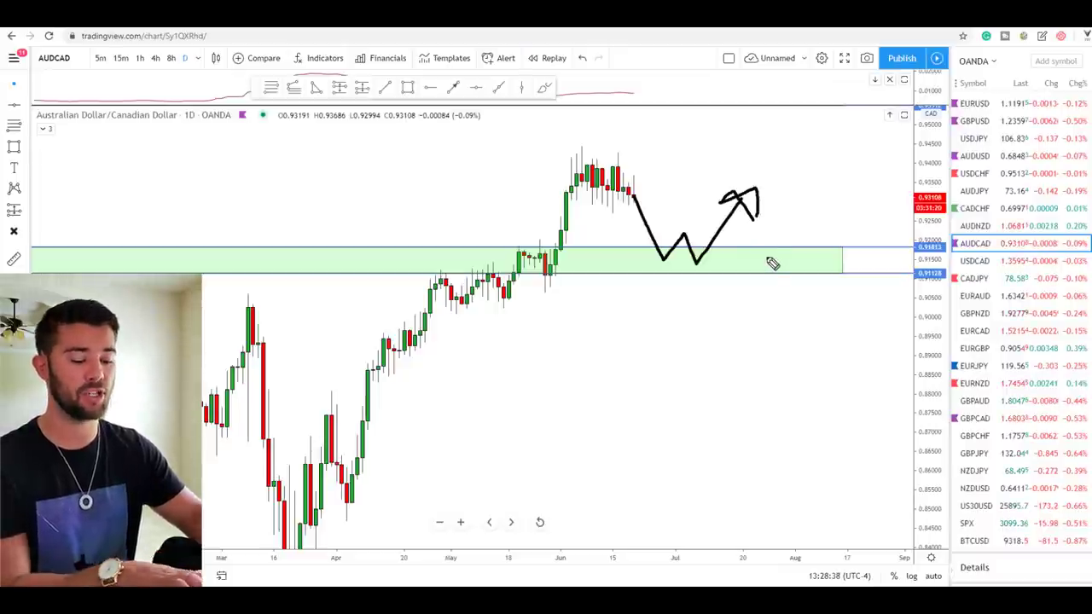
key("Escape")
Frame the AUDCAD history back to early 2019, trace the red zone, and mark its two early-2019 highs with downward arrows.
scroll(708, 364, "down", 3)
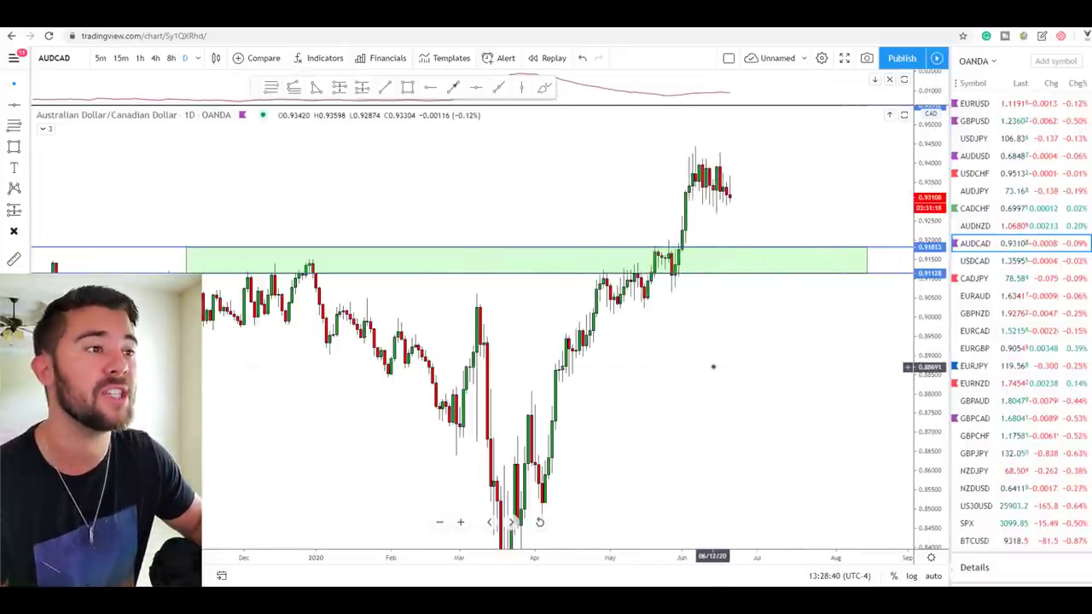
left_click_drag(931, 369, 932, 384)
left_click_drag(828, 362, 775, 404)
scroll(827, 381, "down", 3)
scroll(759, 325, "down", 2)
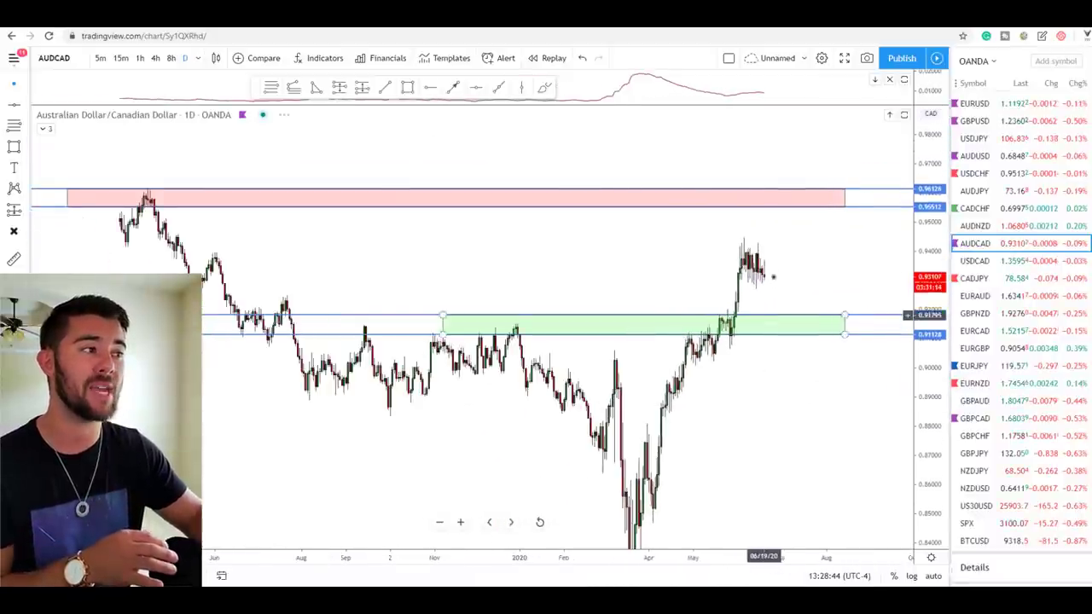
scroll(781, 341, "down", 1)
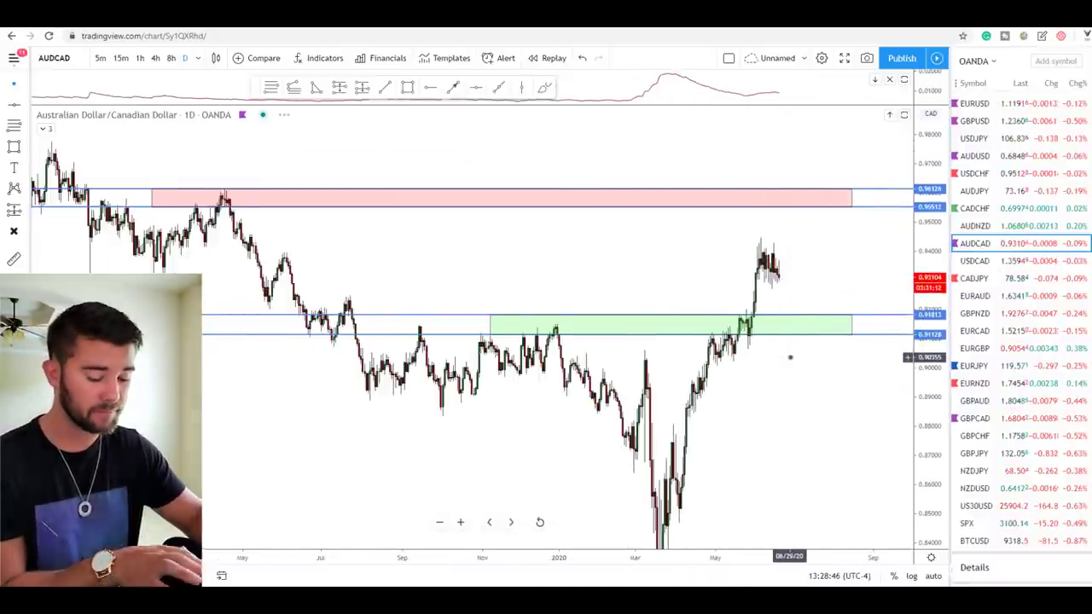
left_click_drag(477, 199, 655, 192)
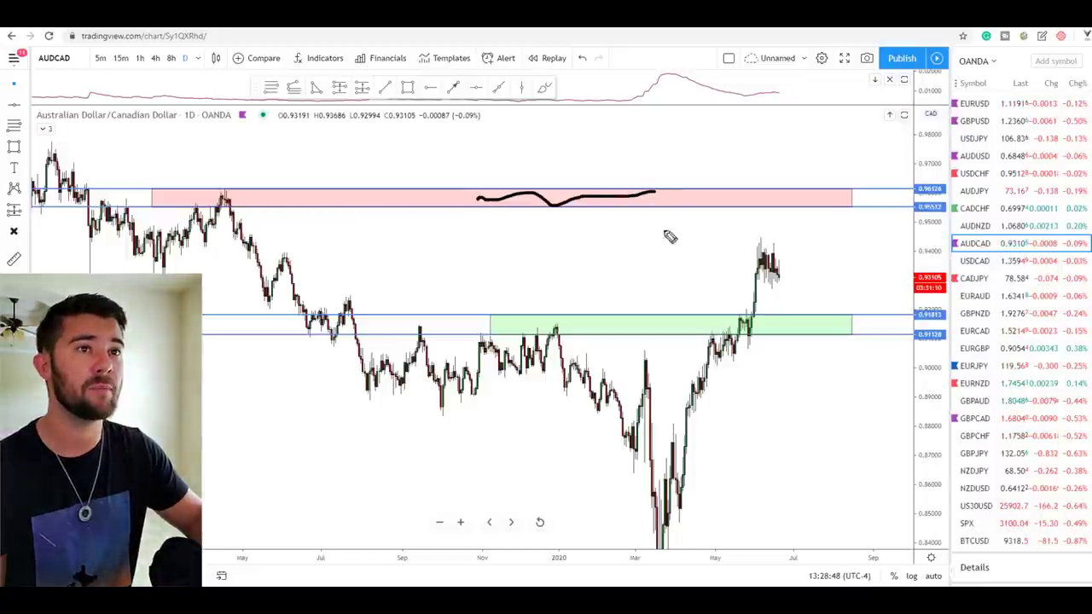
left_click_drag(224, 150, 225, 182)
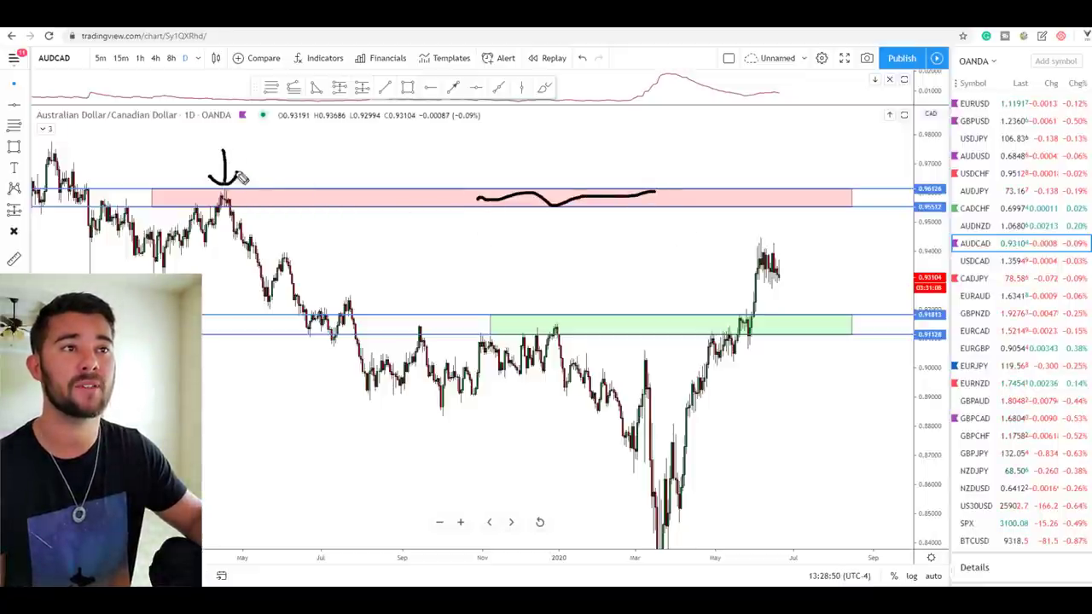
left_click_drag(140, 175, 125, 188)
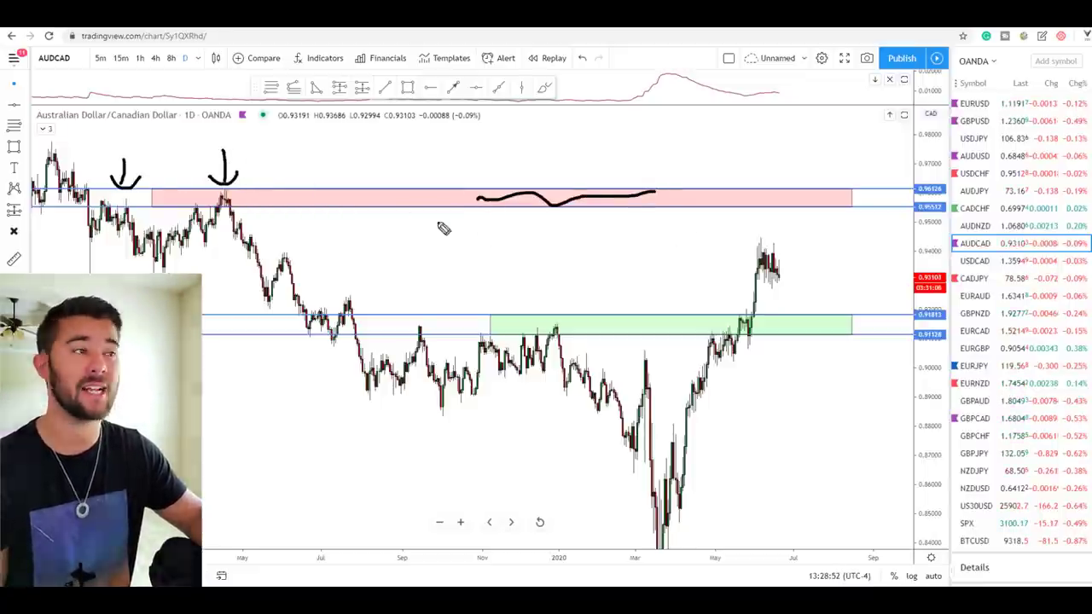
Sketch an AUDCAD dip toward the green zone, a rise into the red zone and a double top turning down, clearing the marks to finish.
left_click_drag(633, 195, 806, 202)
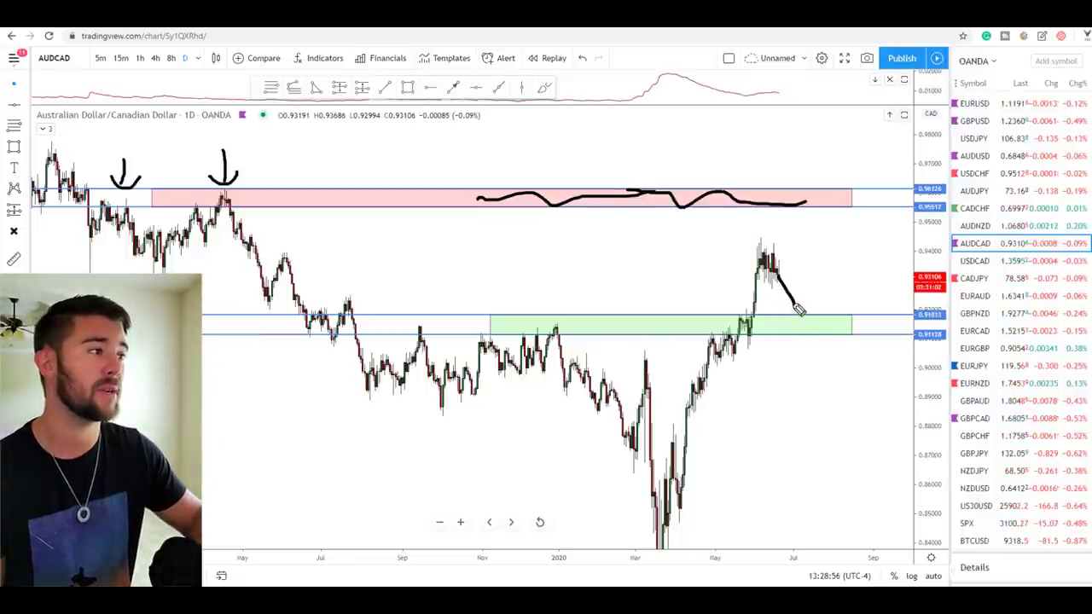
left_click_drag(806, 202, 831, 190)
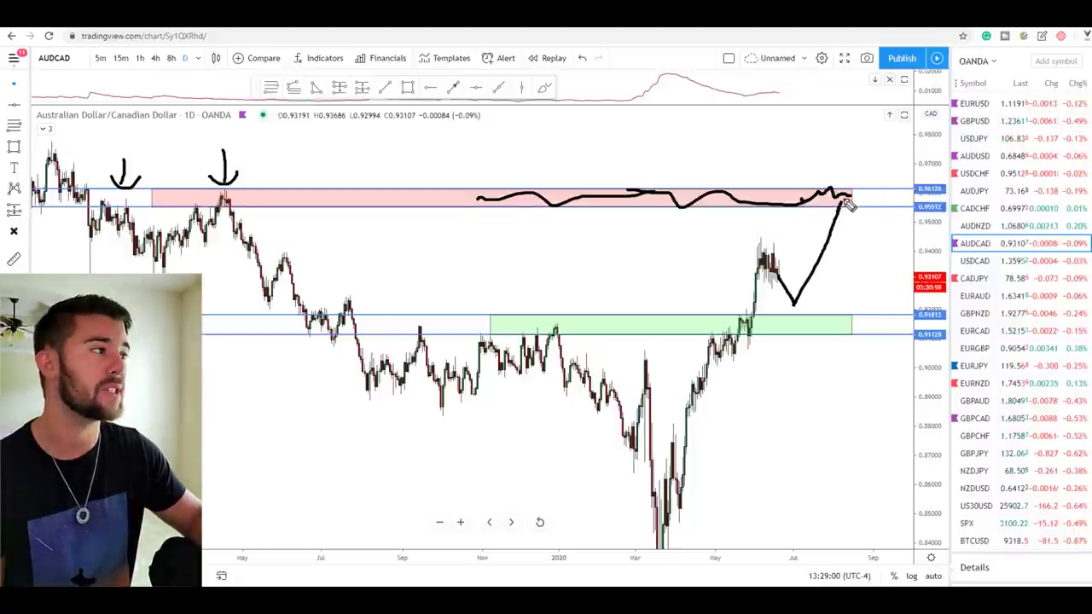
left_click_drag(875, 233, 883, 198)
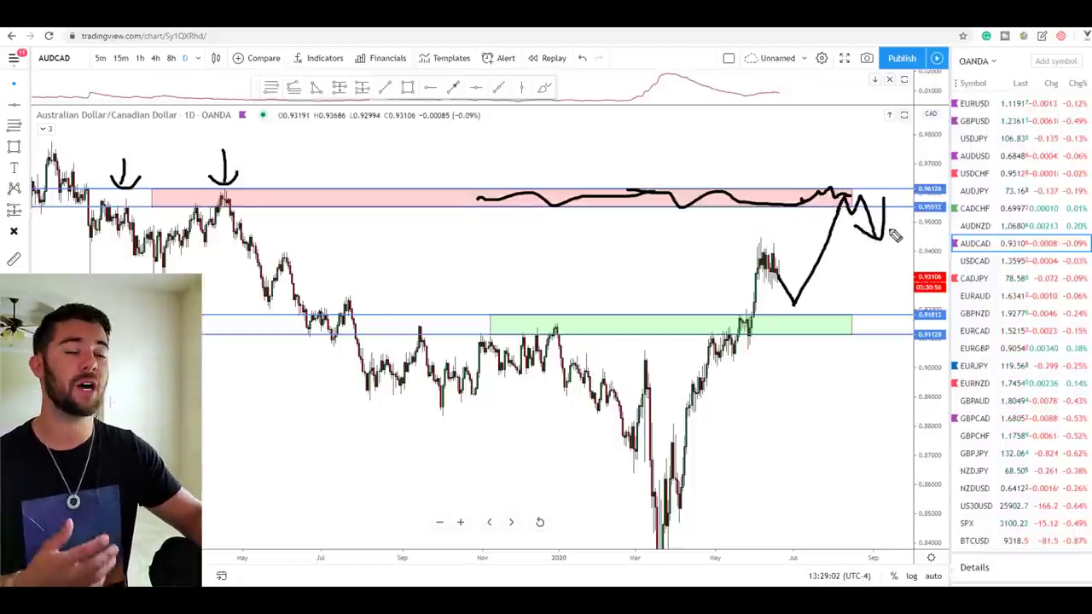
key("Escape")
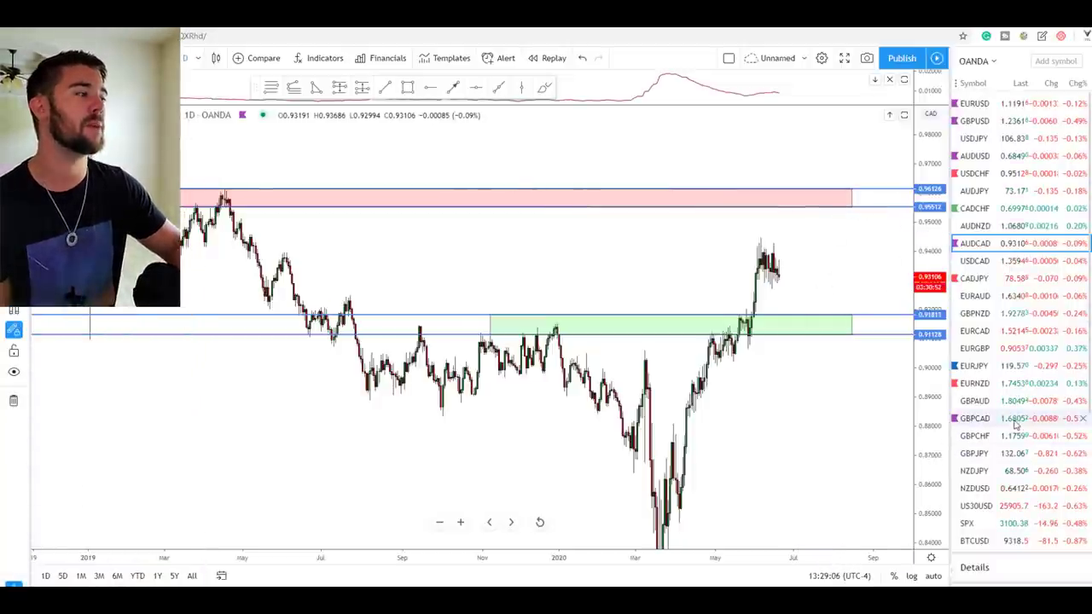
Switch the chart to GBPCAD and frame its price action from August 2019 onward together with the green zone.
left_click(1015, 419)
scroll(779, 415, "up", 5)
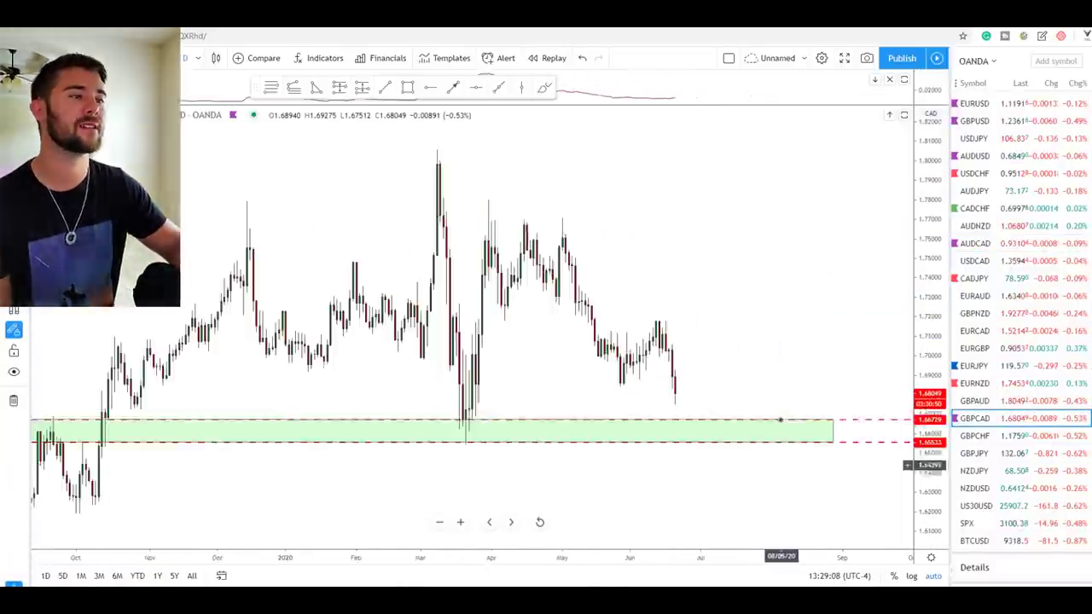
left_click_drag(933, 496, 935, 465)
left_click_drag(833, 482, 831, 463)
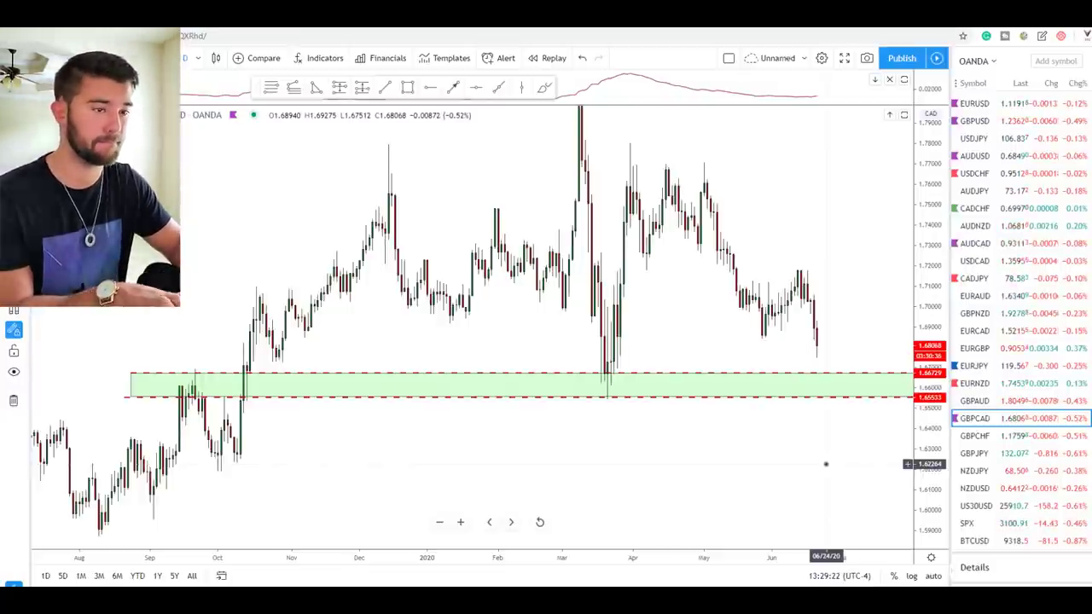
Mark the GBPCAD September 2019 high and March 2020 low at the green zone with arrows, sketch a bounce, and clear the marks.
left_click_drag(191, 366, 189, 369)
mouse_move(176, 348)
left_mouse_down()
mouse_move(188, 367)
mouse_move(211, 345)
left_mouse_up()
mouse_move(593, 499)
left_mouse_down()
mouse_move(608, 451)
mouse_move(632, 456)
left_mouse_up()
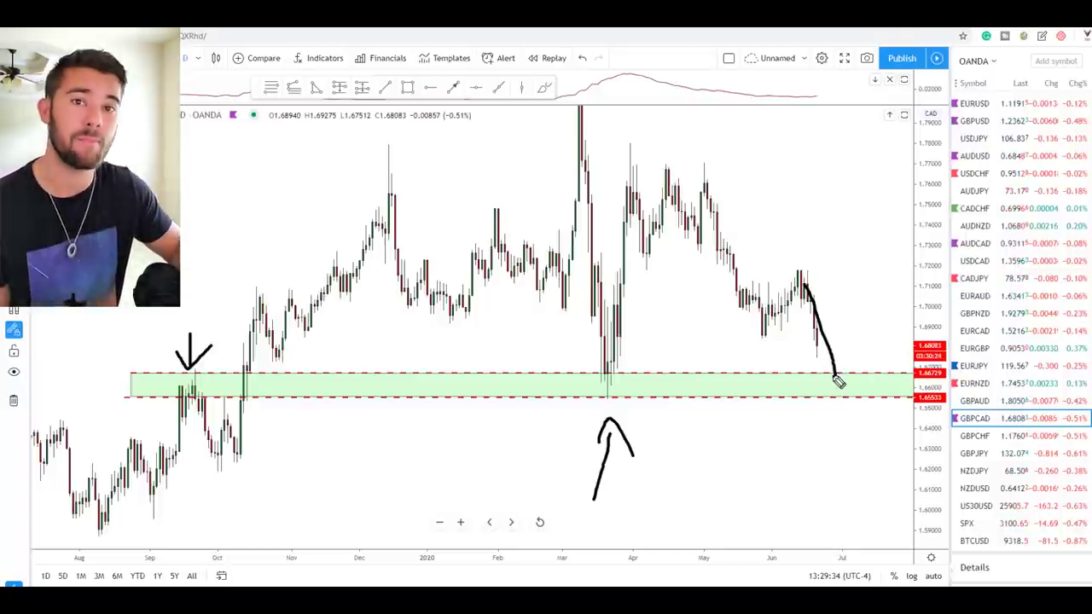
mouse_move(836, 380)
left_mouse_down()
mouse_move(875, 317)
mouse_move(887, 329)
left_mouse_up()
key("Escape")
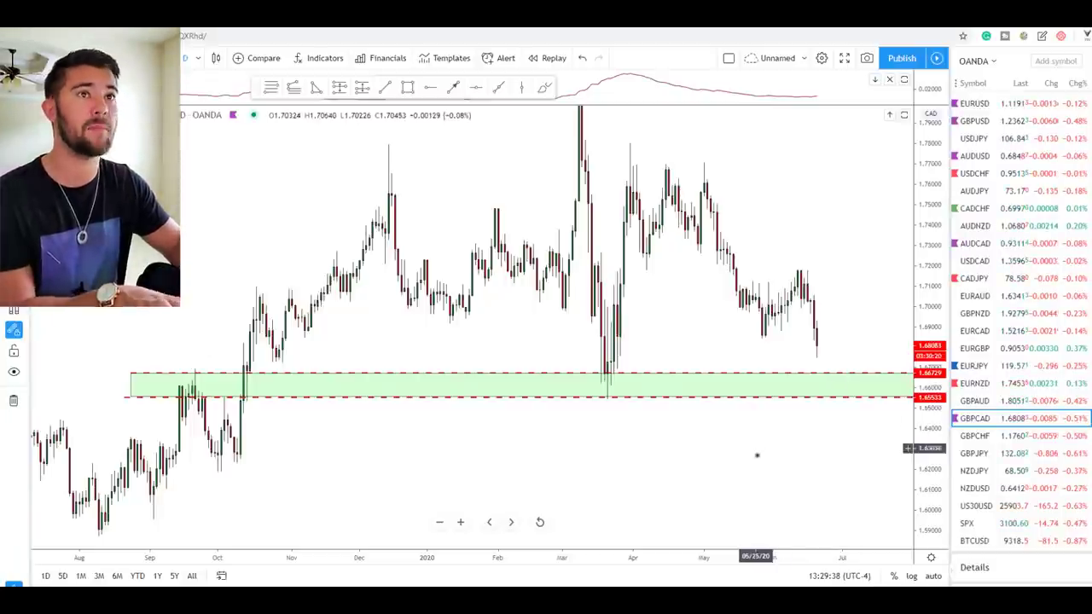
Frame the recent GBPCAD candles closely, sketch a drop into the green zone with a double bottom and upward arrow, and clear the marks.
scroll(755, 452, "up", 5)
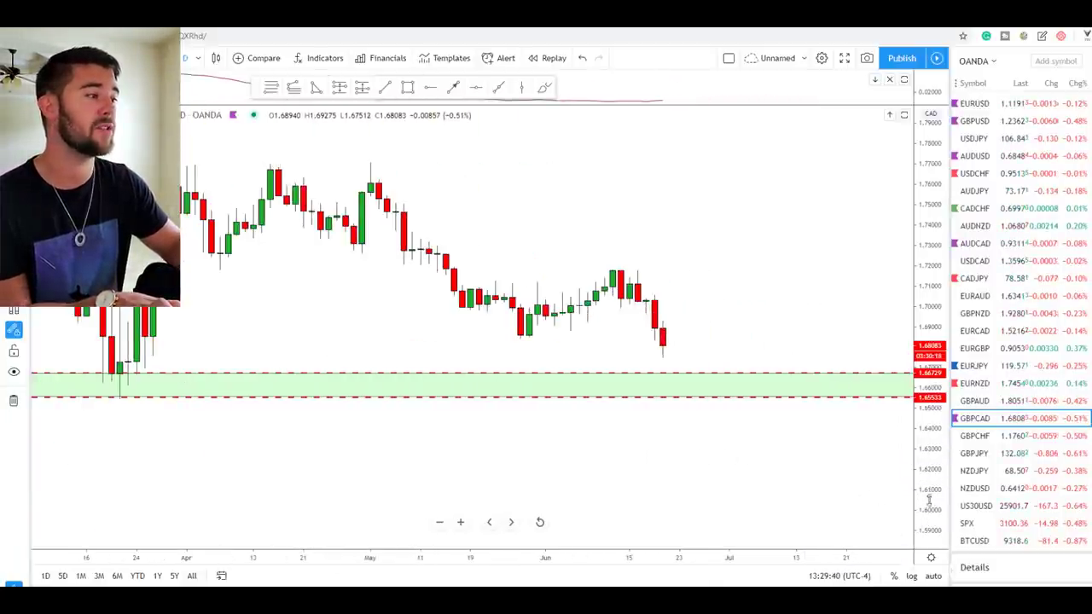
left_click_drag(928, 518, 852, 370)
left_click_drag(776, 326, 756, 281)
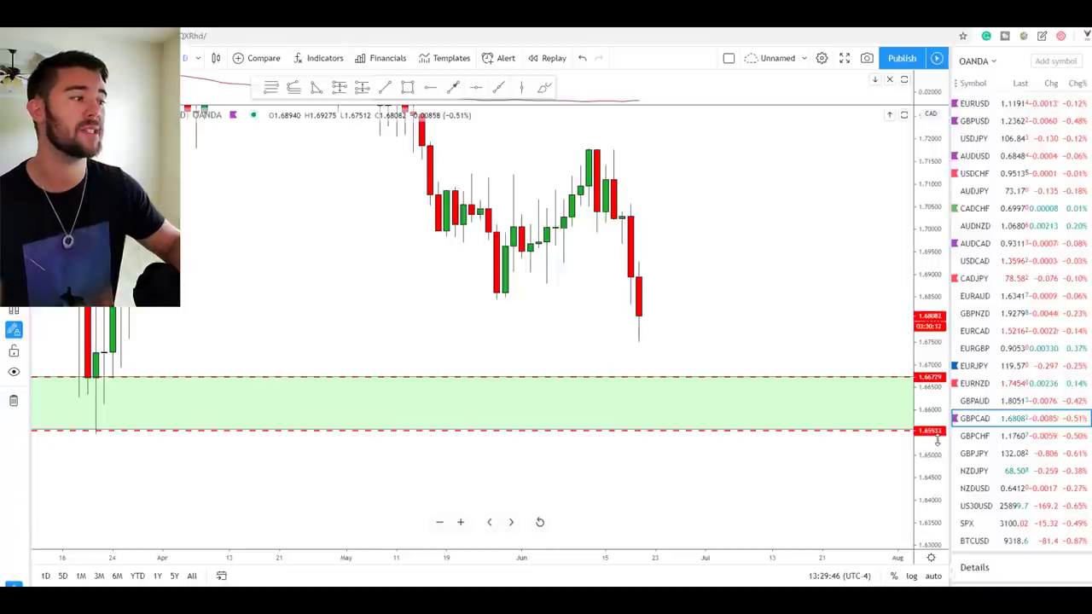
mouse_move(637, 288)
left_mouse_down()
mouse_move(689, 407)
mouse_move(736, 378)
mouse_move(786, 311)
mouse_move(799, 335)
left_mouse_up()
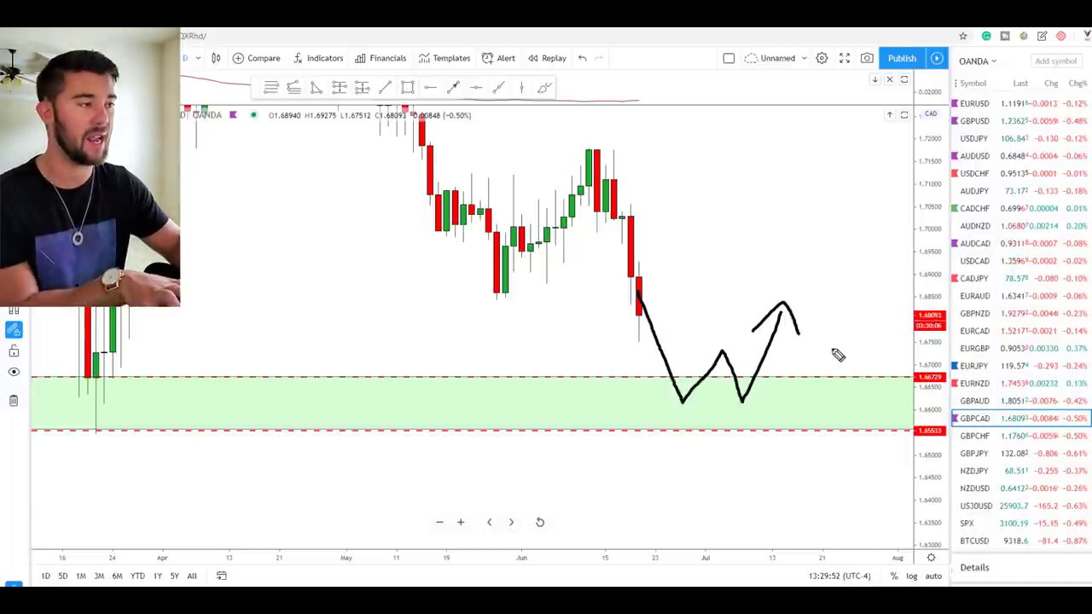
key("ctrl+z")
key("ctrl+z")
key("Escape")
Show a wider GBPCAD view, and switch to the Pro Trader Report 6/8/20 browser window, returning to the beginning of the report.
scroll(792, 304, "down", 5)
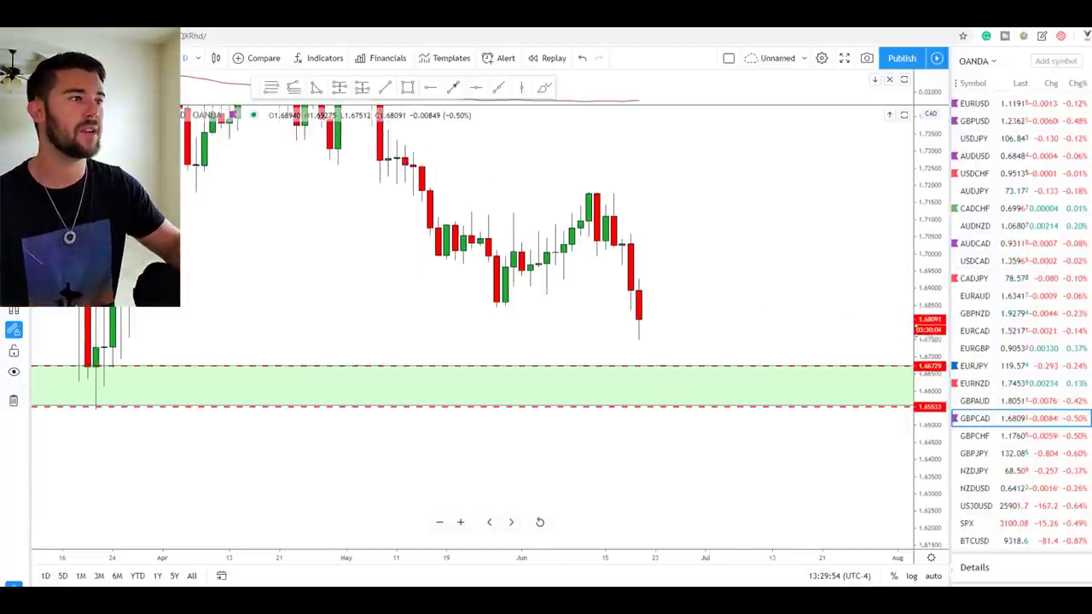
left_click_drag(767, 230, 799, 295)
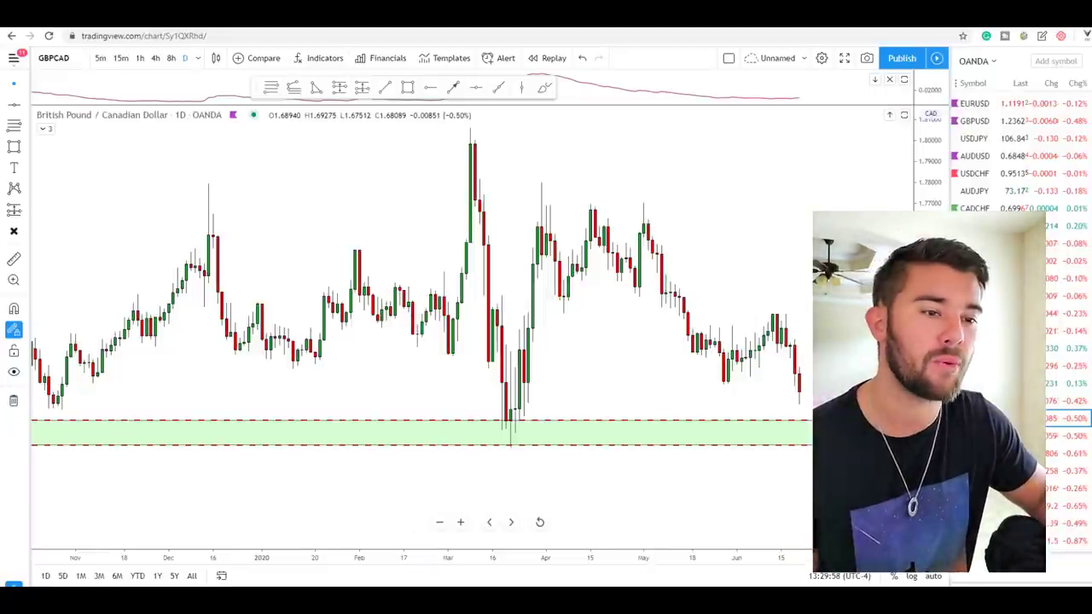
left_click(382, 578)
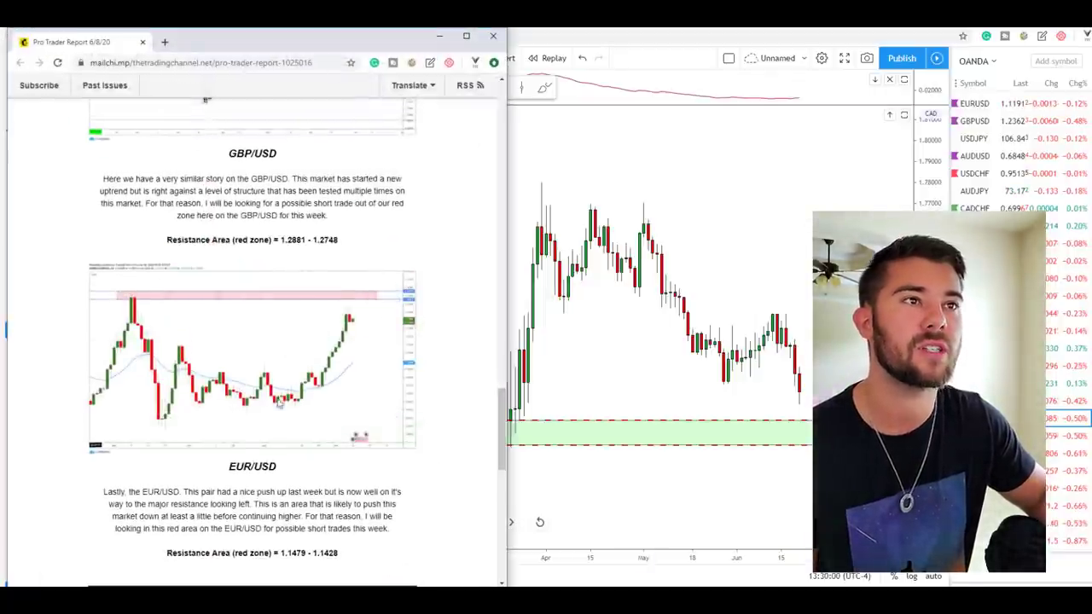
scroll(311, 256, "up", 10)
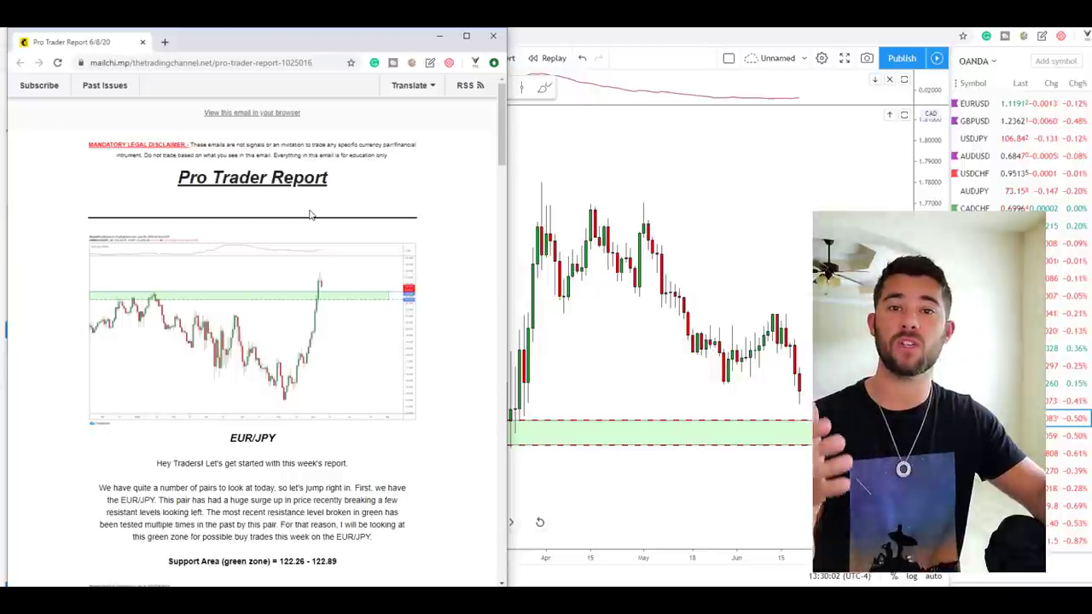